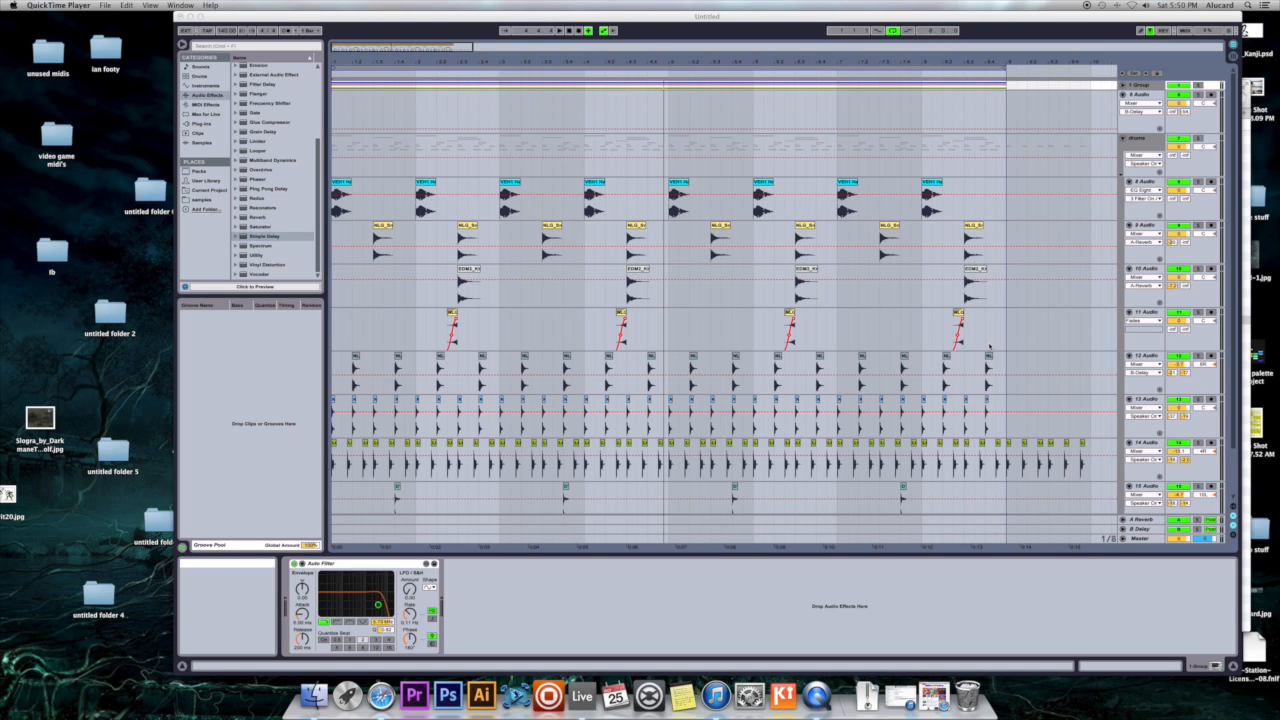
- Look over the drums group's tracks in the arrangement and solo the snare track 9 Audio to audition its first clip
left_click(990, 241)
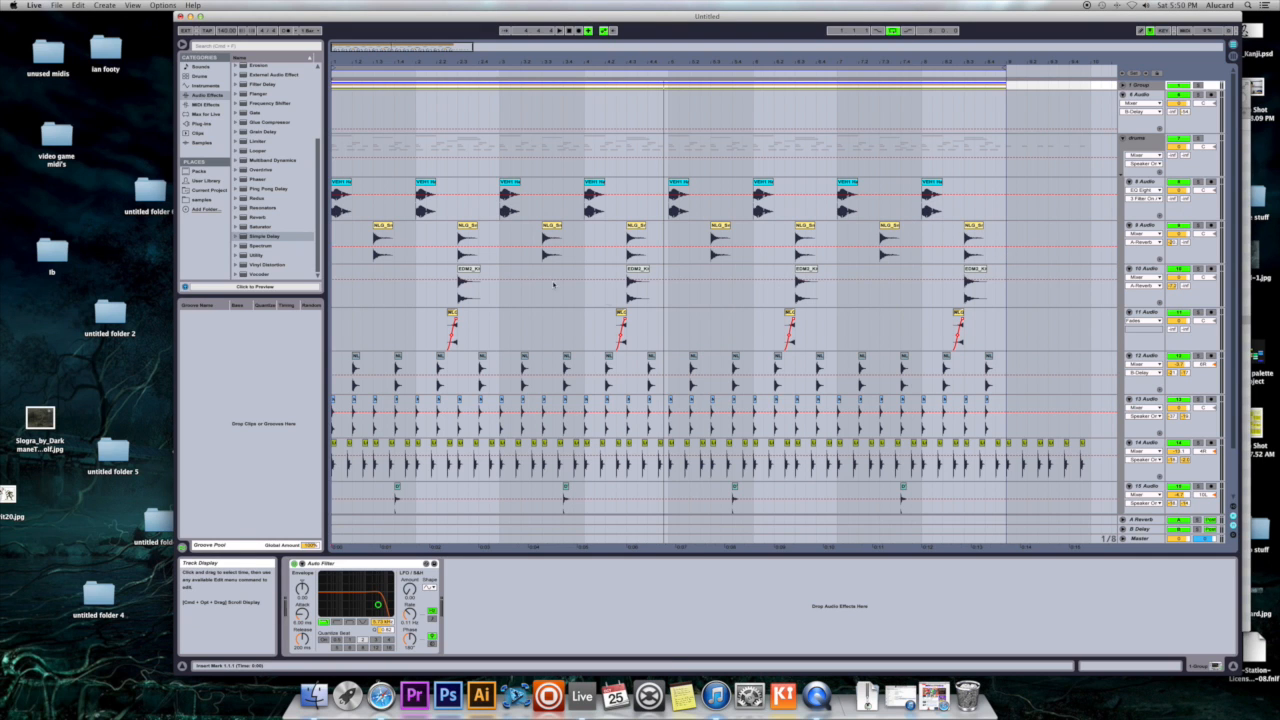
left_click_drag(590, 62, 582, 22)
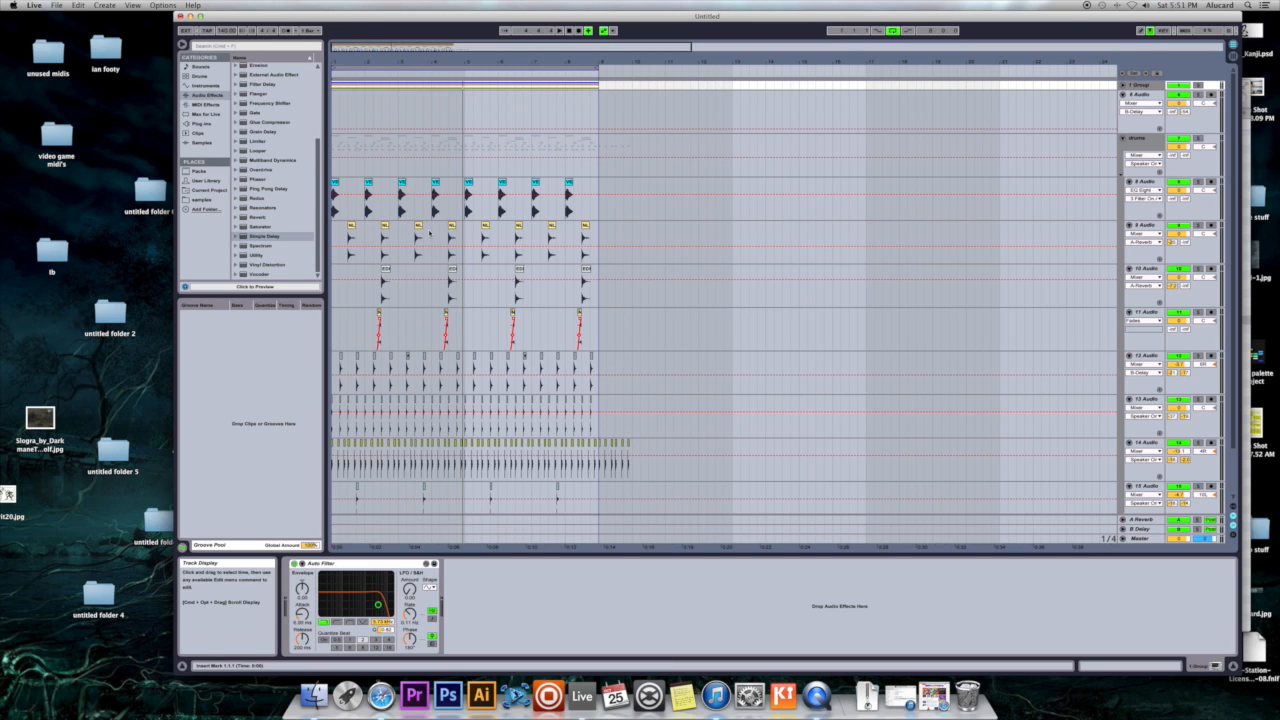
scroll(494, 211, "down", 2)
left_click(401, 170)
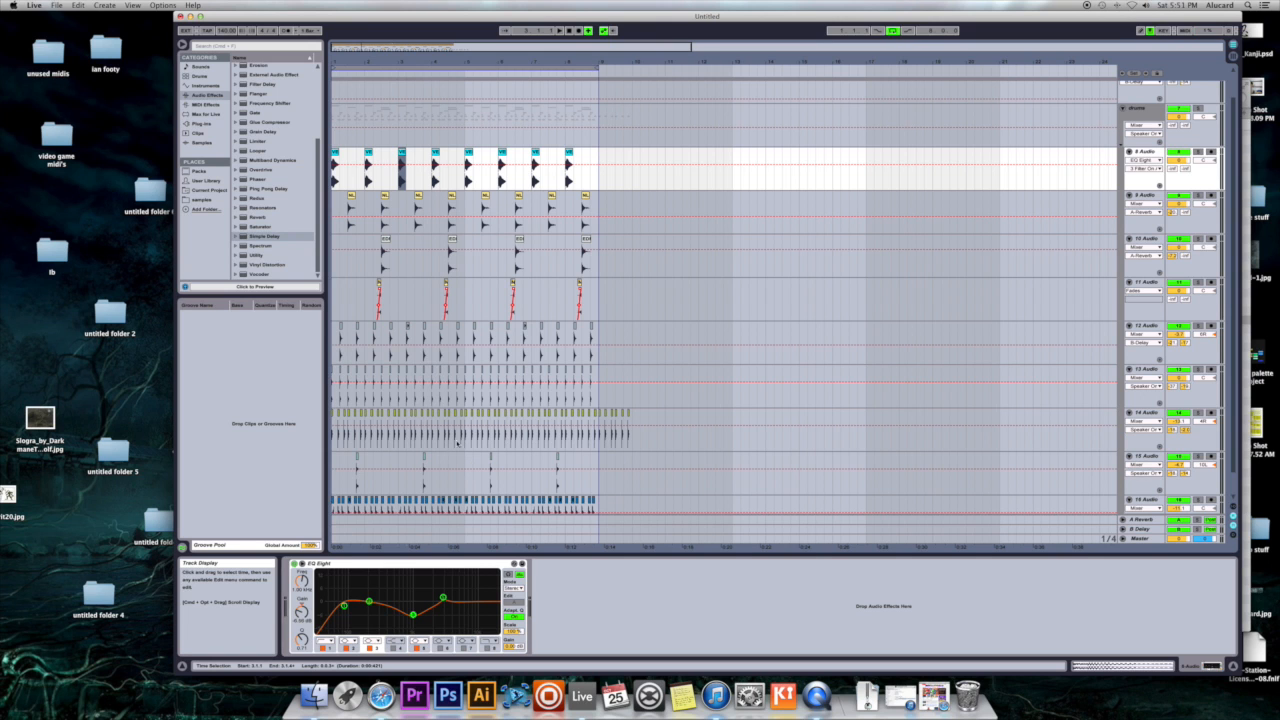
scroll(457, 444, "down", 1)
left_click_drag(500, 63, 704, 113)
left_click(383, 171)
left_click(383, 175)
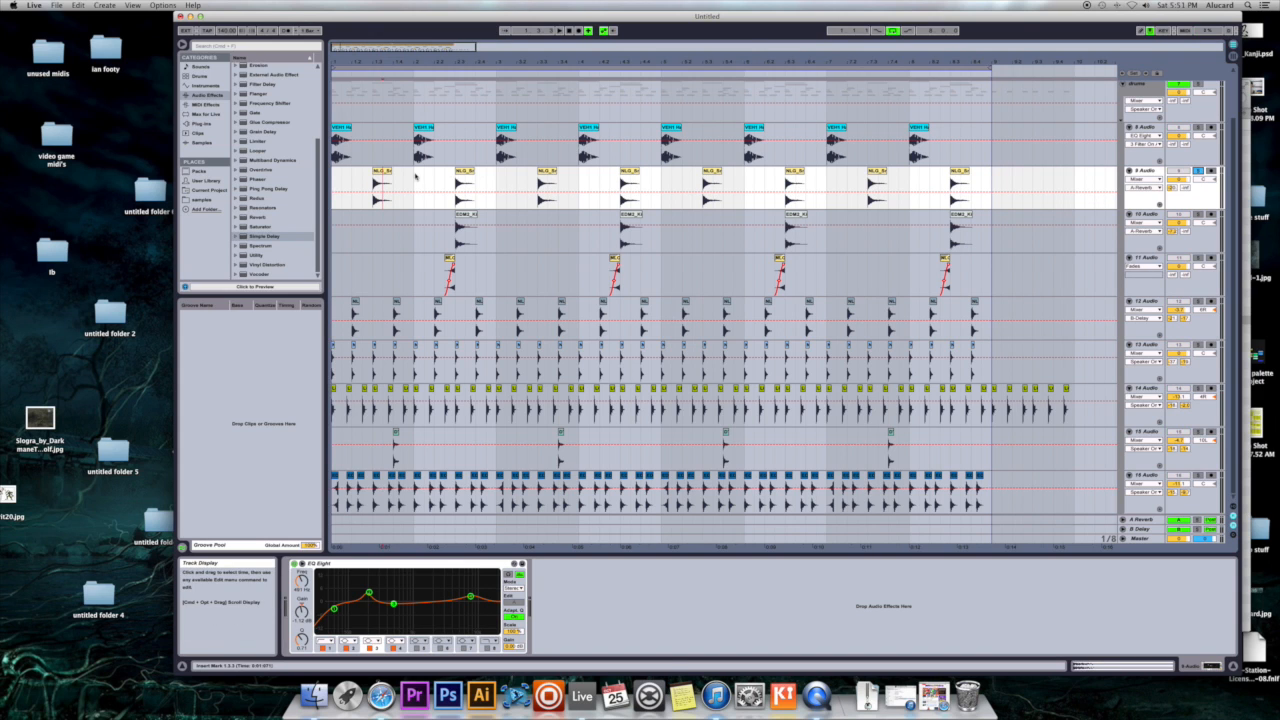
left_click(383, 178)
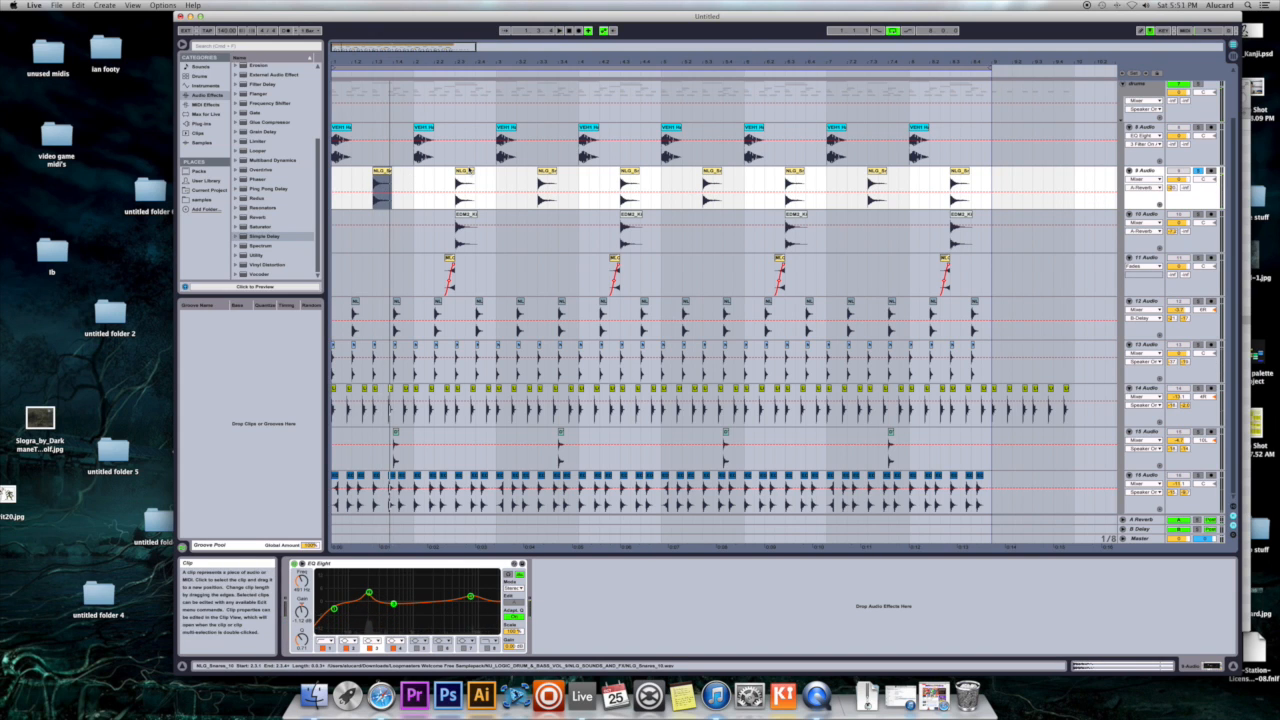
- Try reversing the sample of the second snare clip on the 9 Audio track, and restore its original direction
double_click(466, 176)
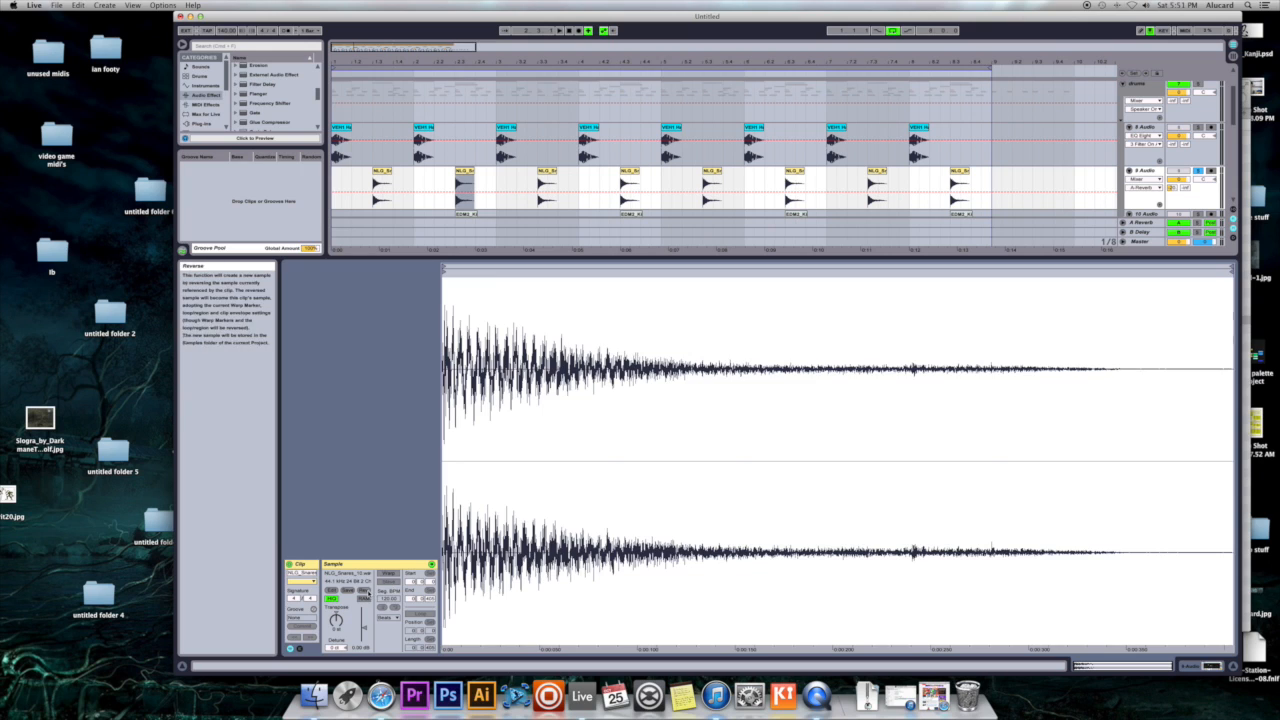
left_click(366, 591)
left_click_drag(483, 177, 490, 177)
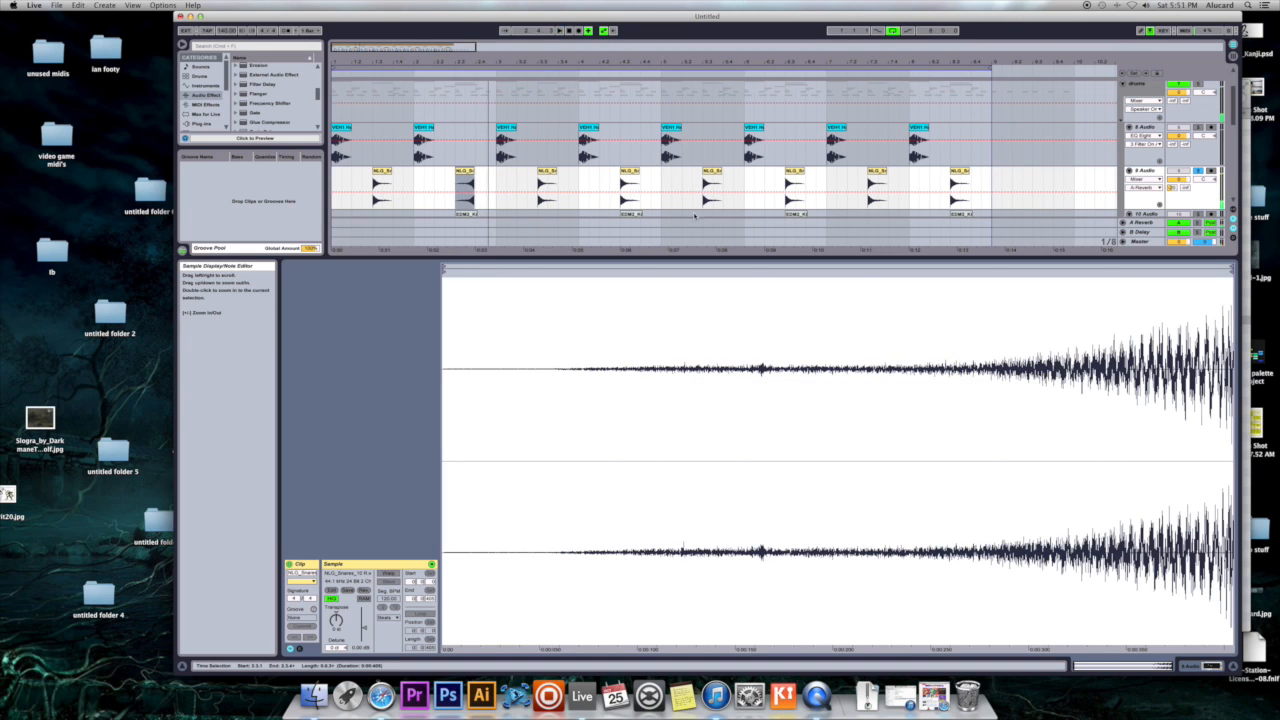
double_click(465, 172)
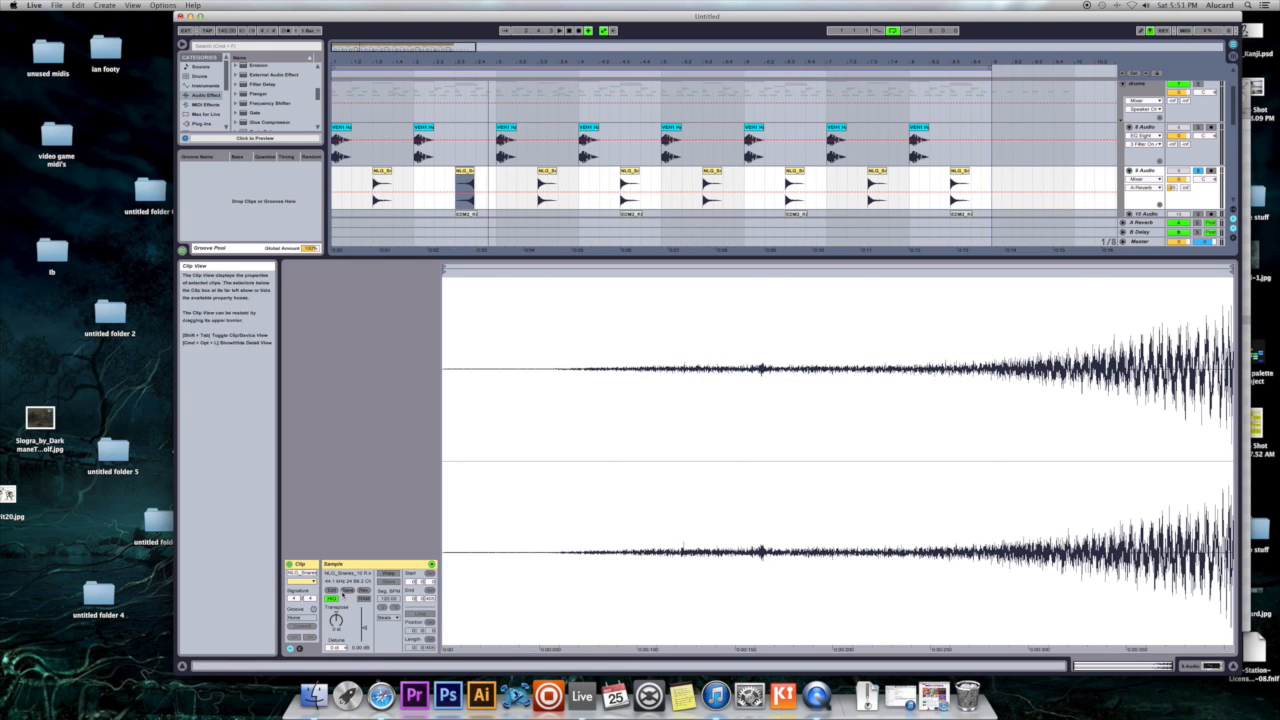
left_click(364, 591)
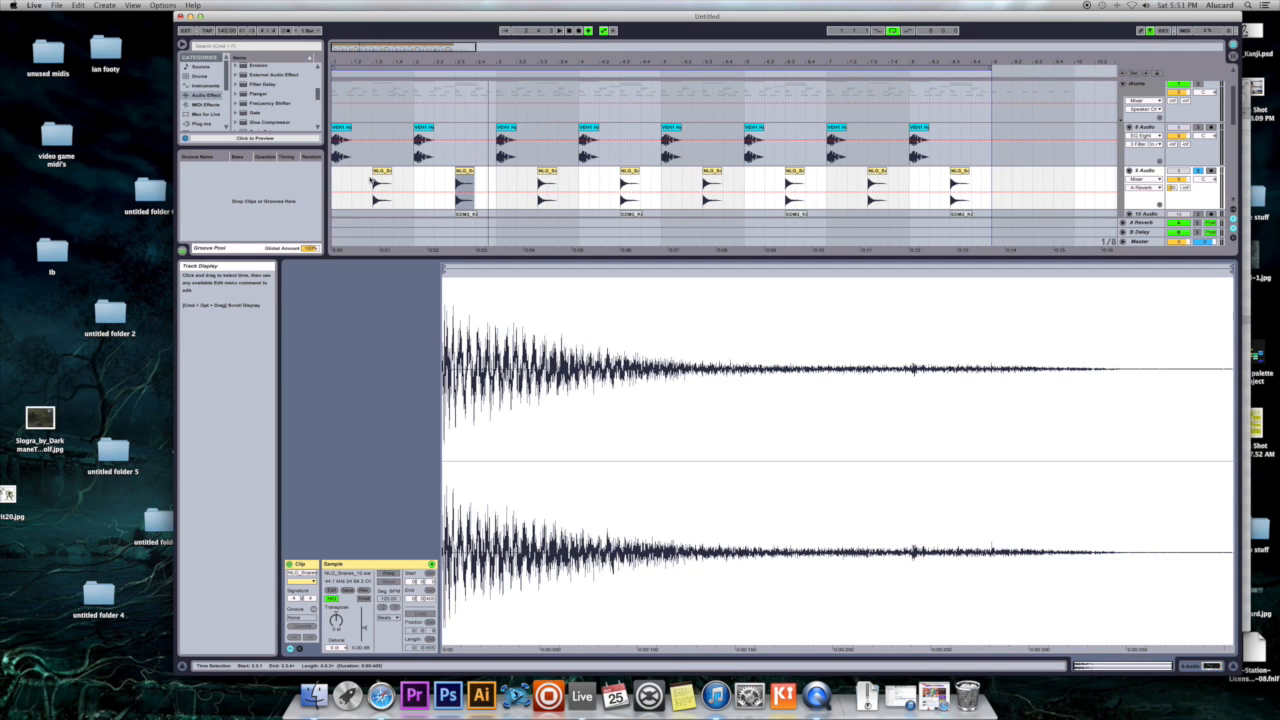
- Set the insert marker at the first snare clip and bring up the 9 Audio track's device chain
left_click(373, 181)
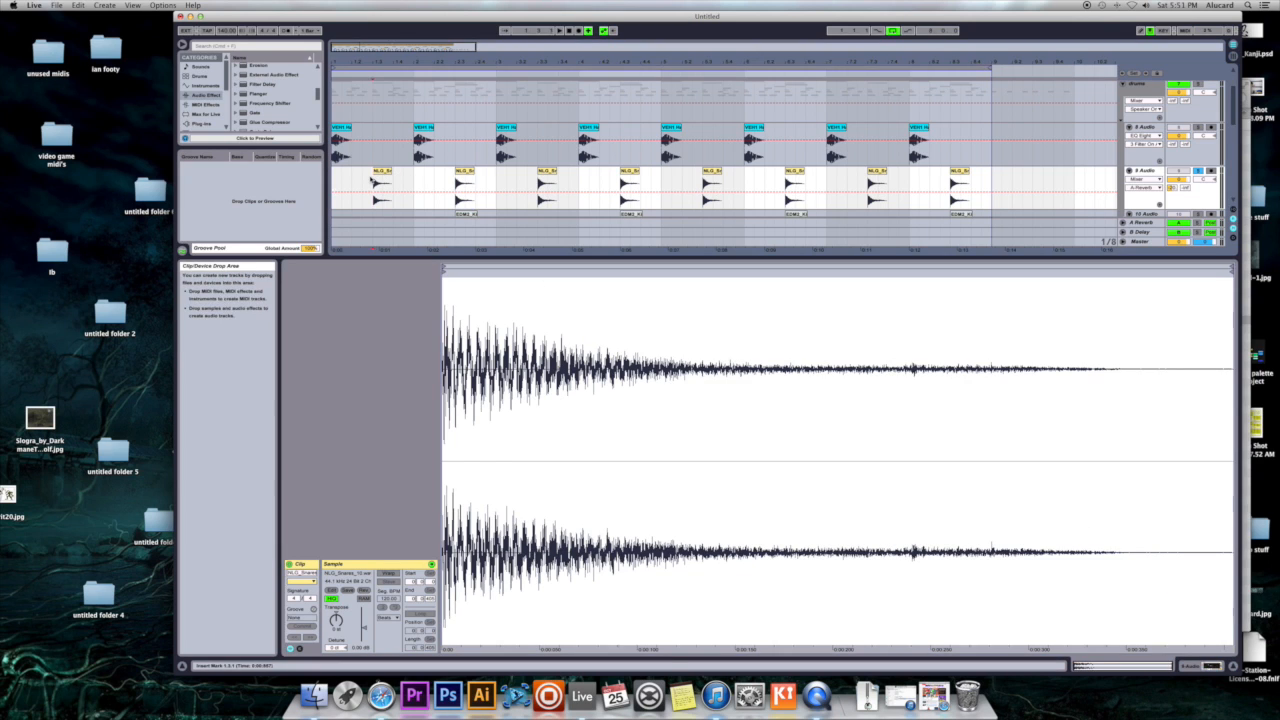
left_click(1133, 174)
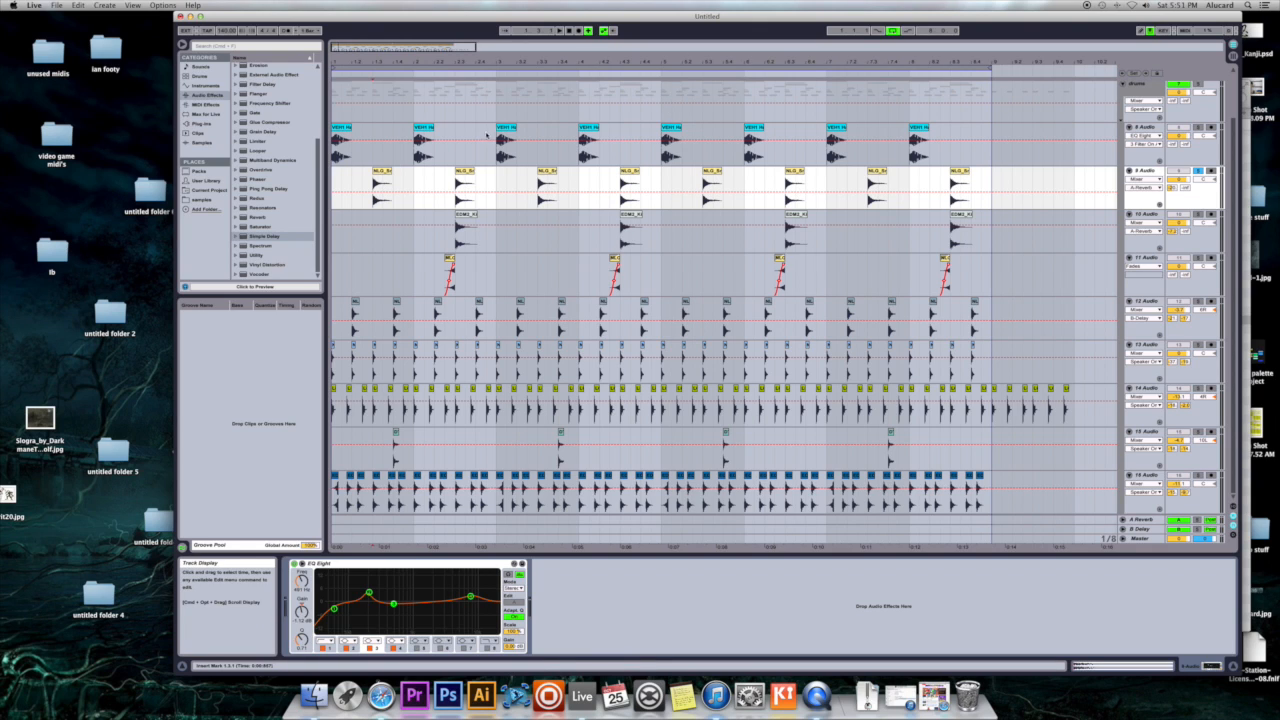
- Try the Triplet Grid in the arrangement and switch it back off
right_click(638, 139)
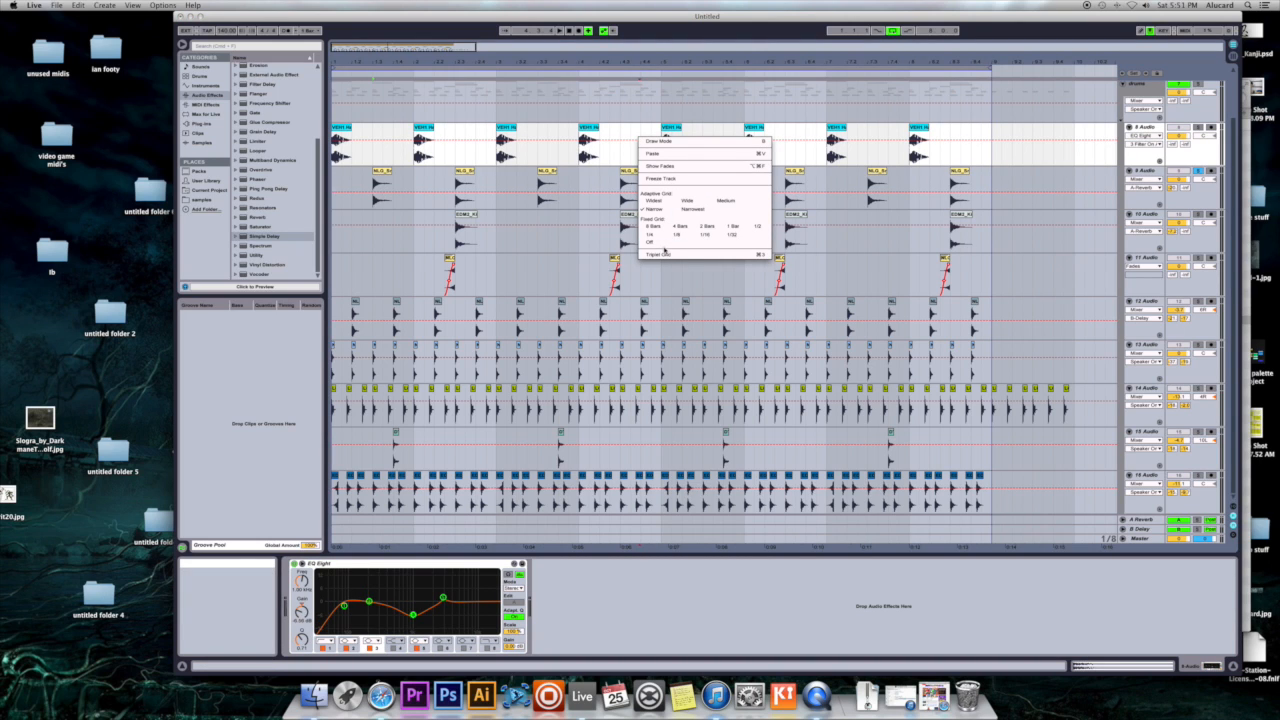
left_click(660, 254)
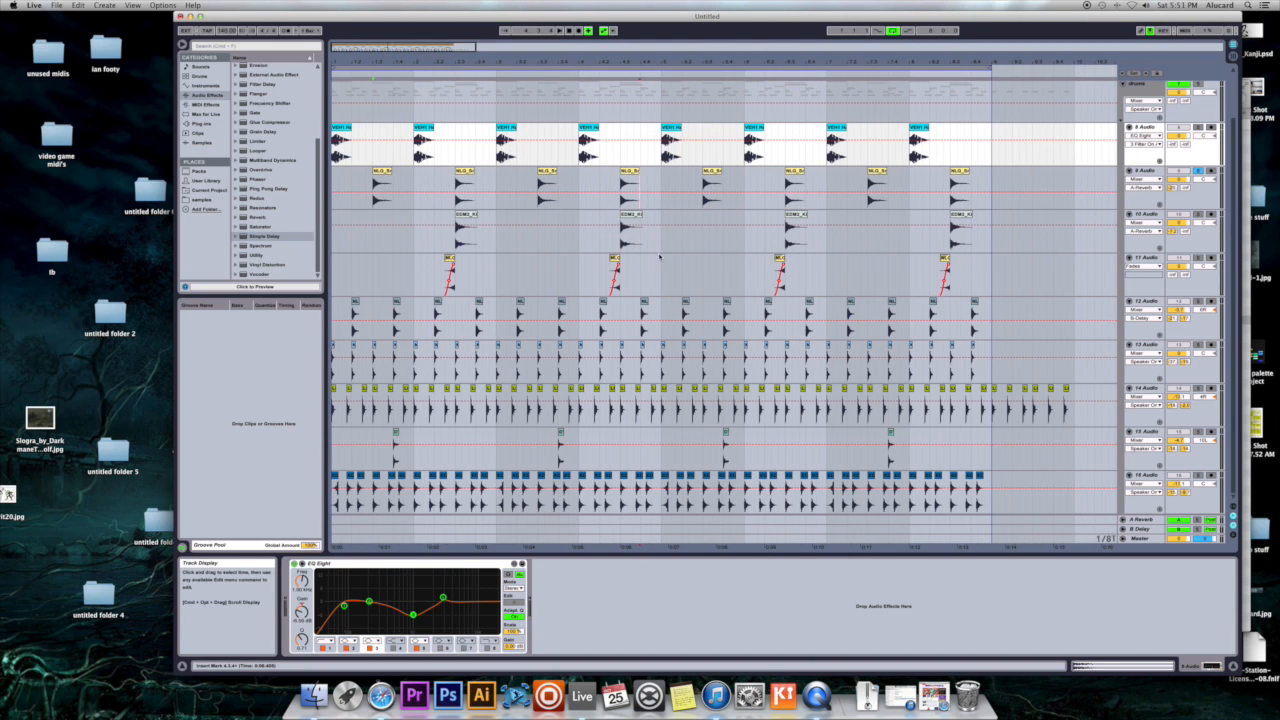
right_click(627, 130)
left_click(656, 254)
- Select the drums group and play the arrangement with all tracks audible
scroll(935, 232, "up", 2)
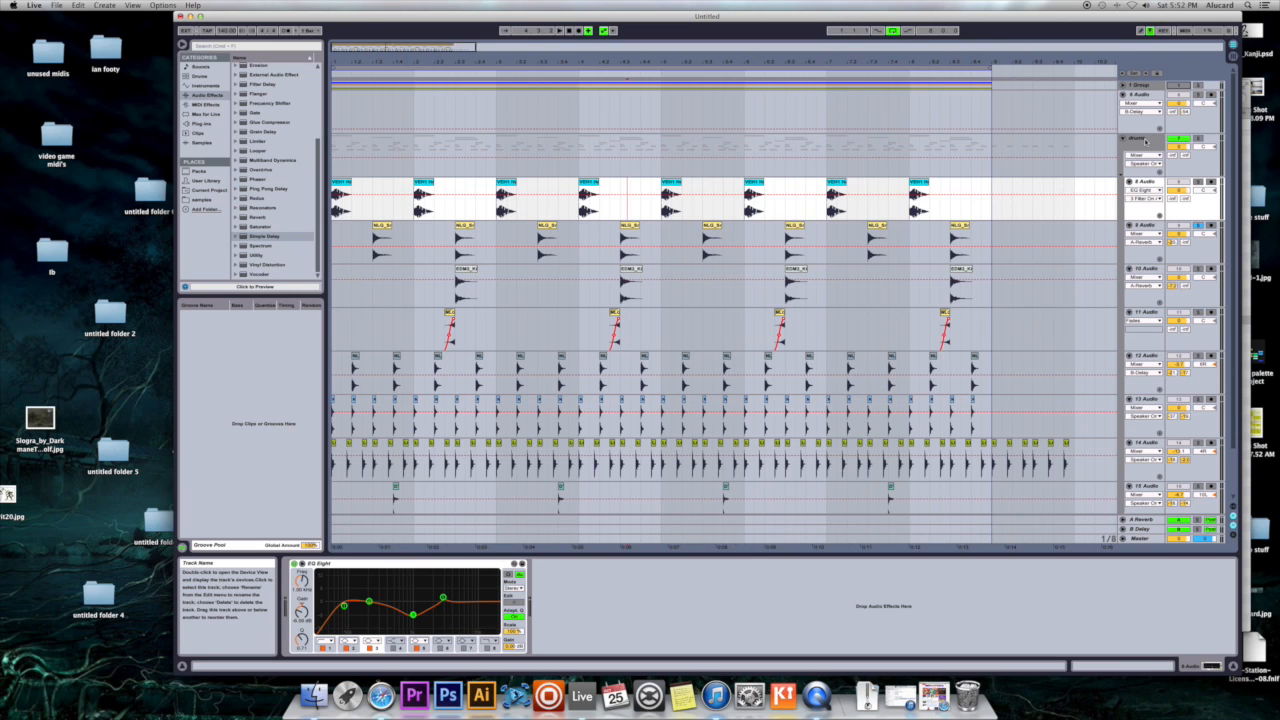
left_click(1145, 140)
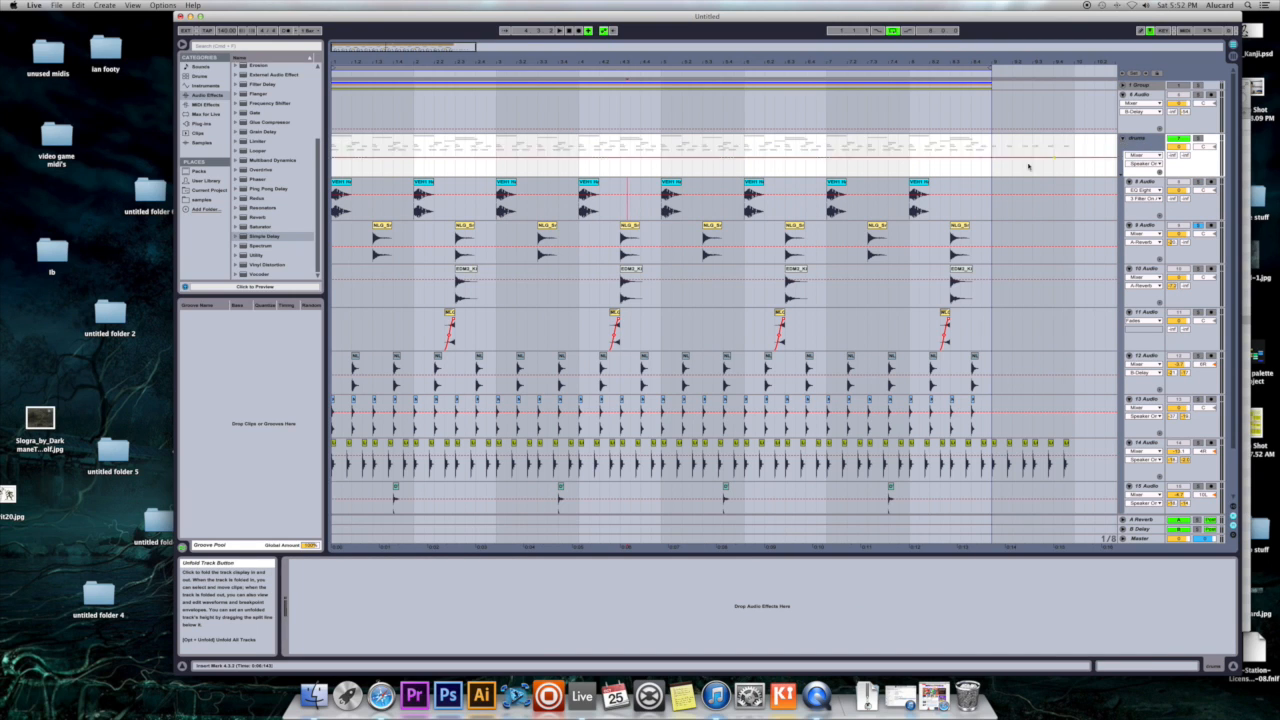
key("space")
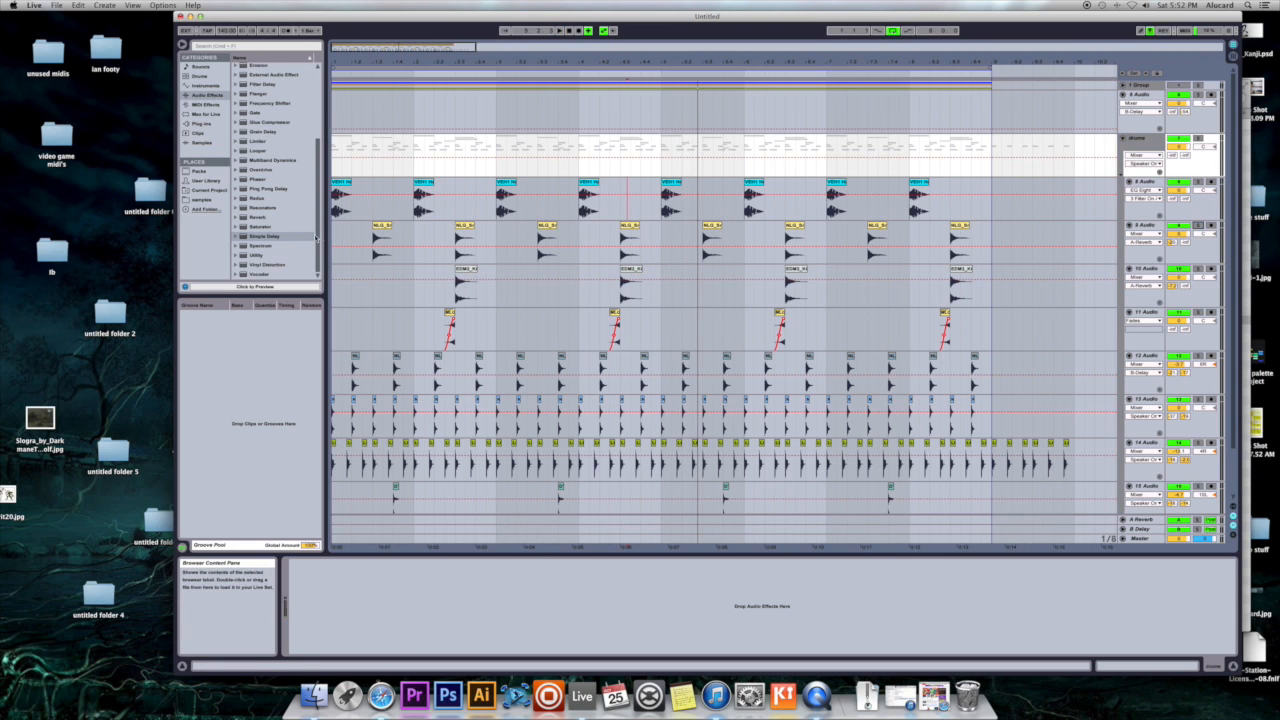
left_click(363, 232)
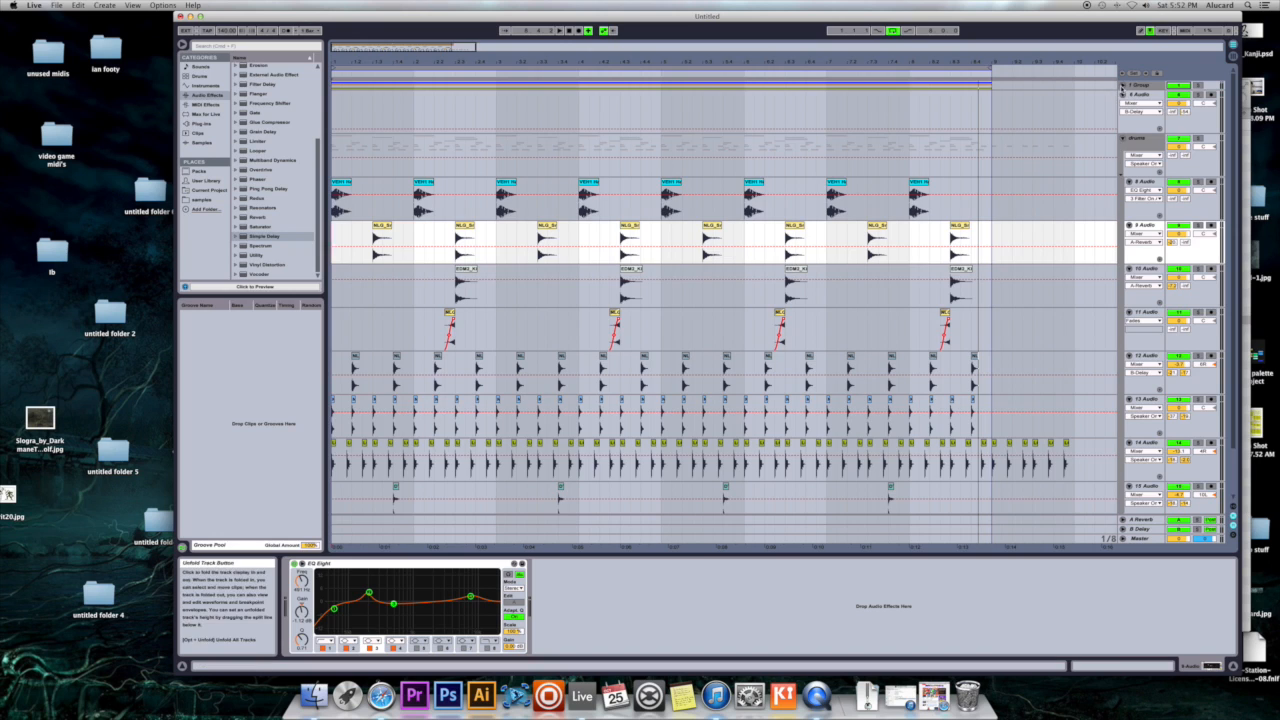
- Unfold 1 Group, play its synth tracks from the start of the arrangement, and fold the group again
left_click(1122, 86)
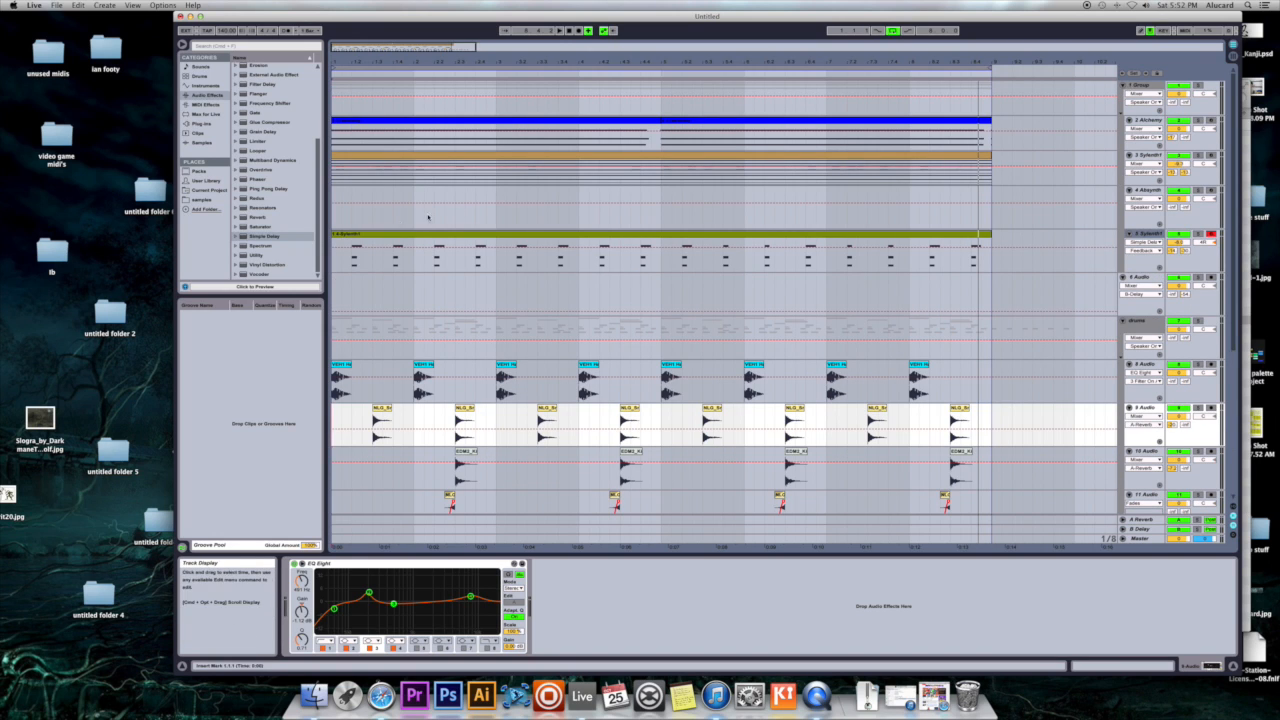
left_click(335, 217)
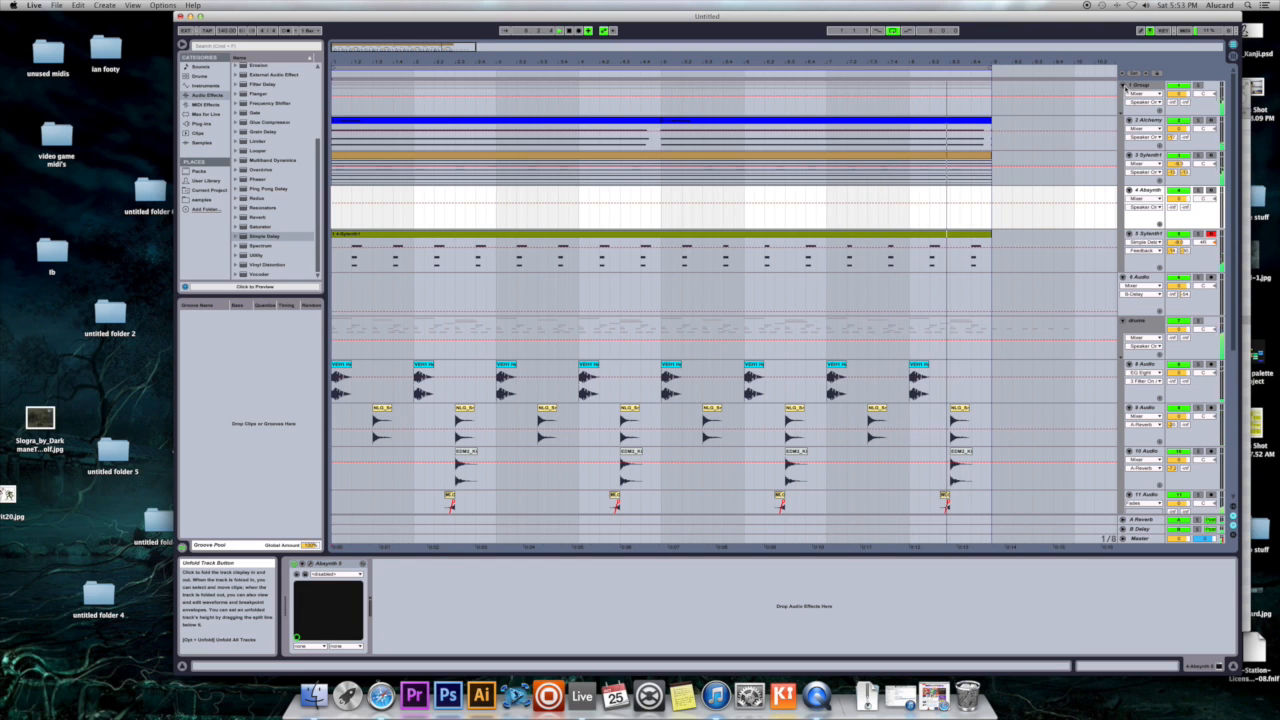
left_click(1124, 86)
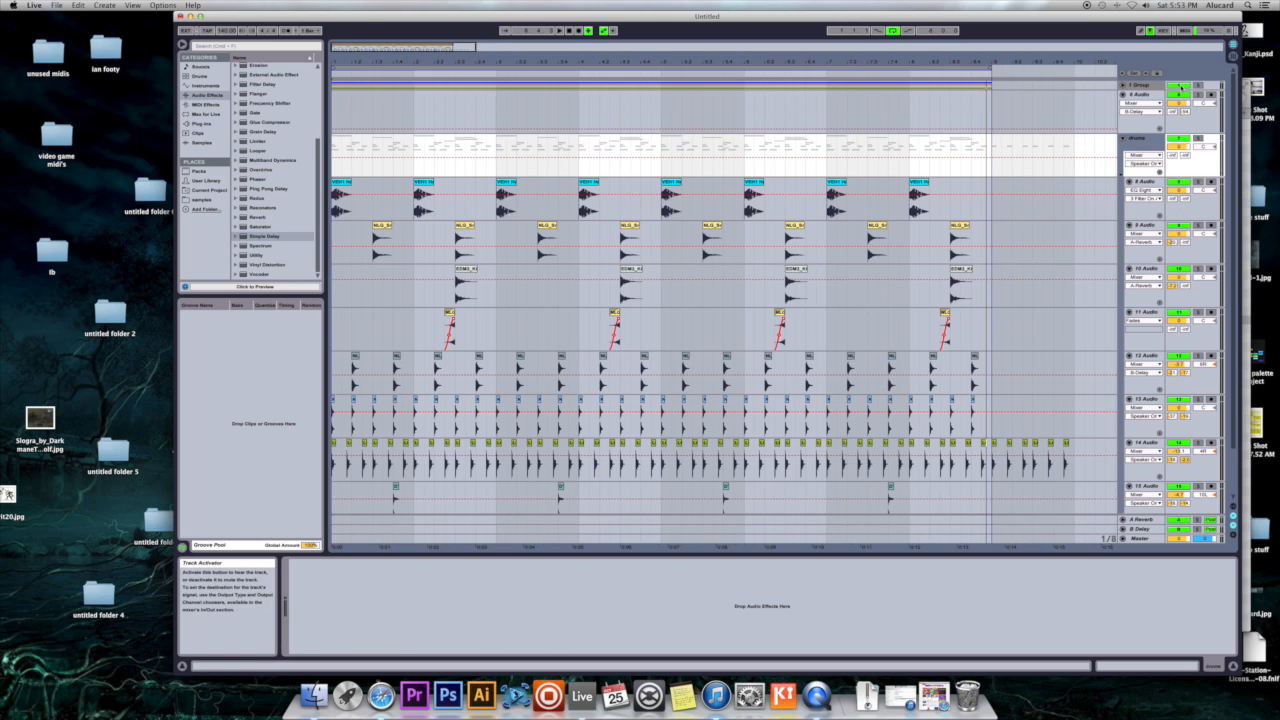
- Solo the kick track 8 Audio and play it from its first clip
left_click(1144, 182)
left_click(924, 183)
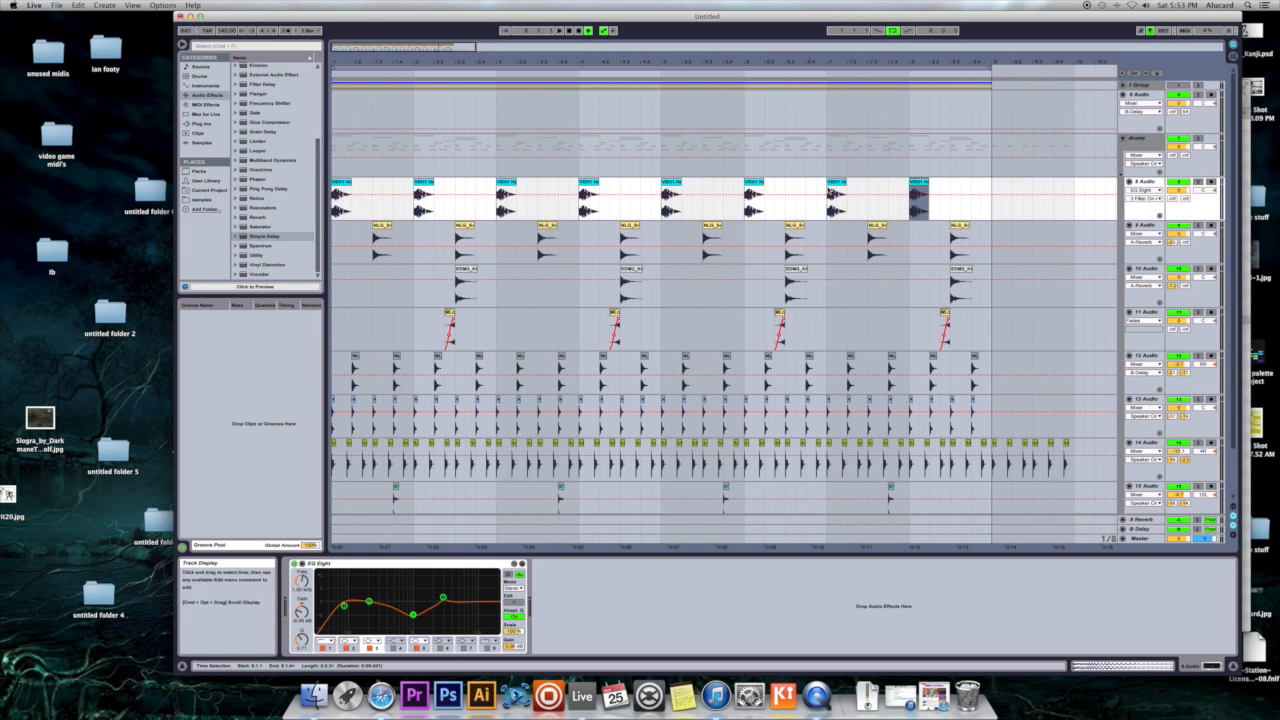
left_click(834, 188)
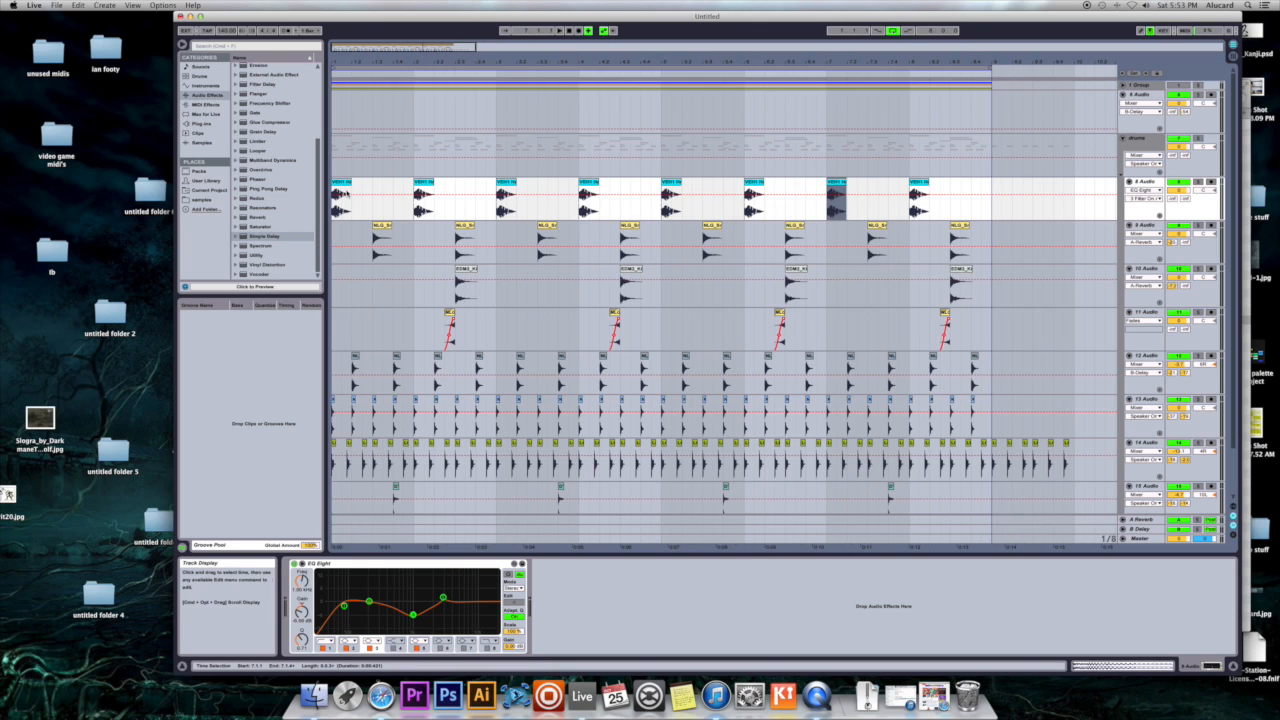
left_click(343, 183)
left_click(506, 183)
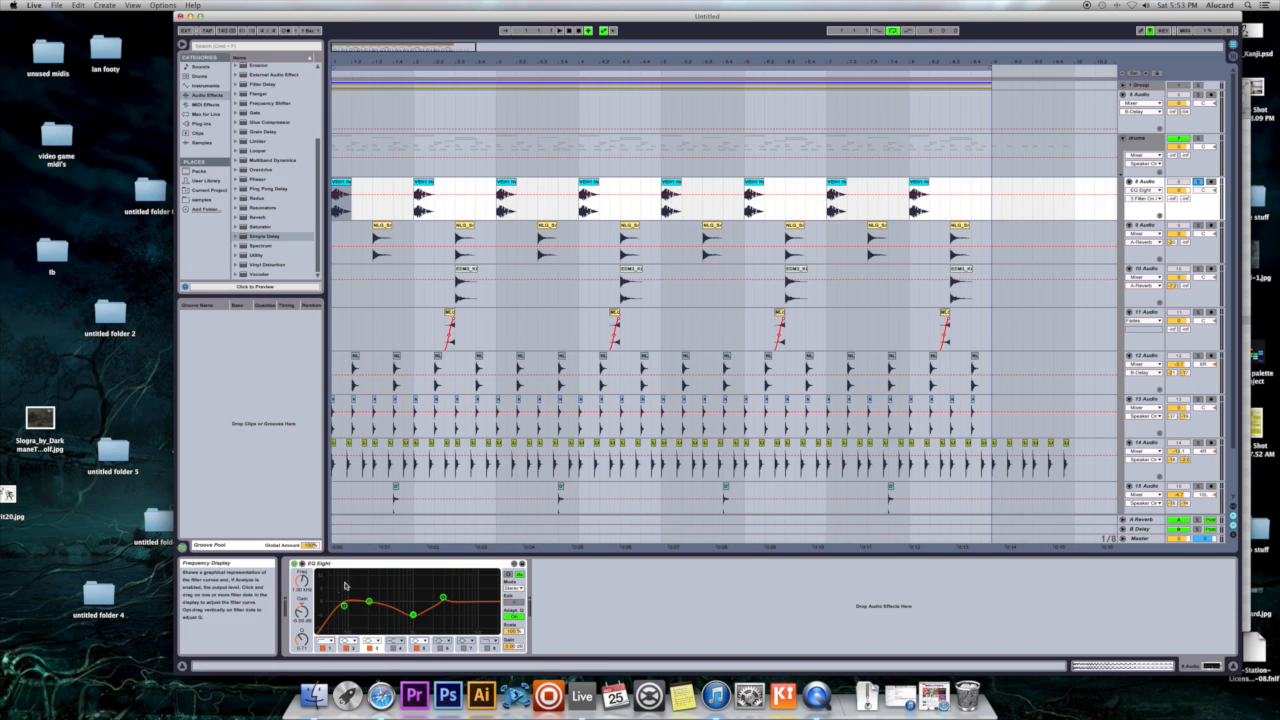
key("space")
key("space")
key("space")
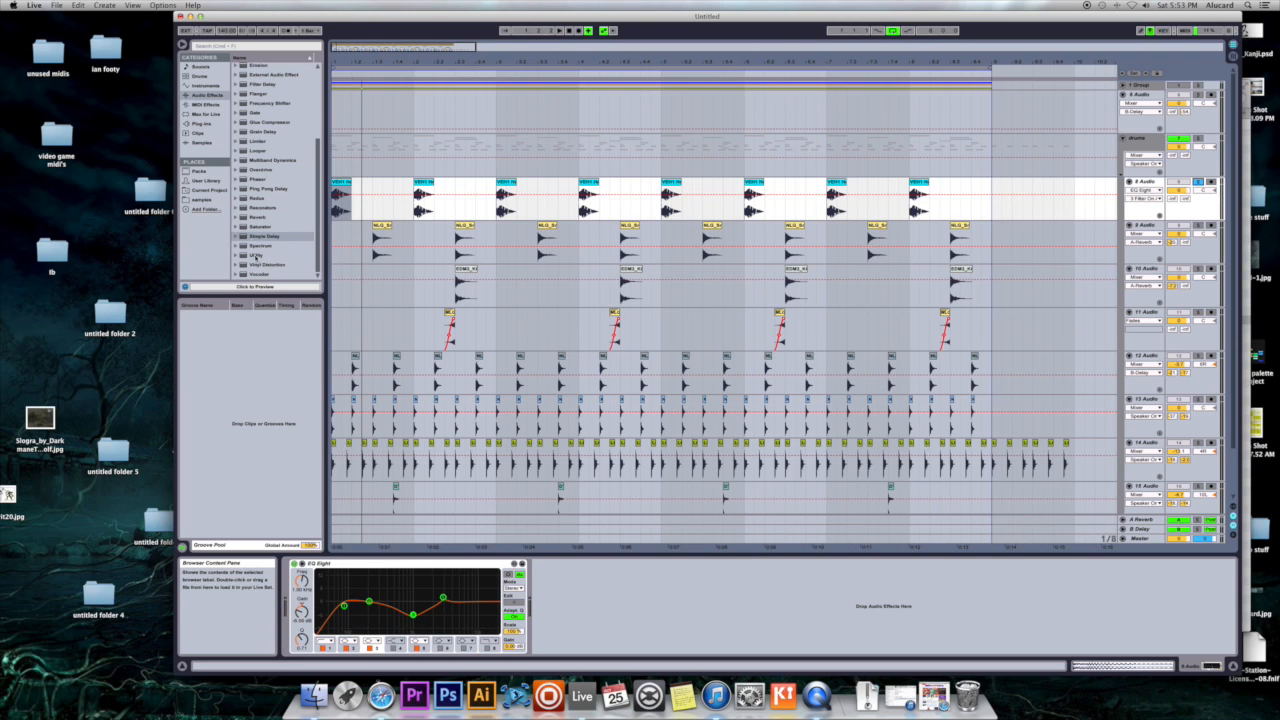
- Add a Spectrum device after EQ Eight on the kick track and play the kick through it
left_click_drag(259, 244, 598, 588)
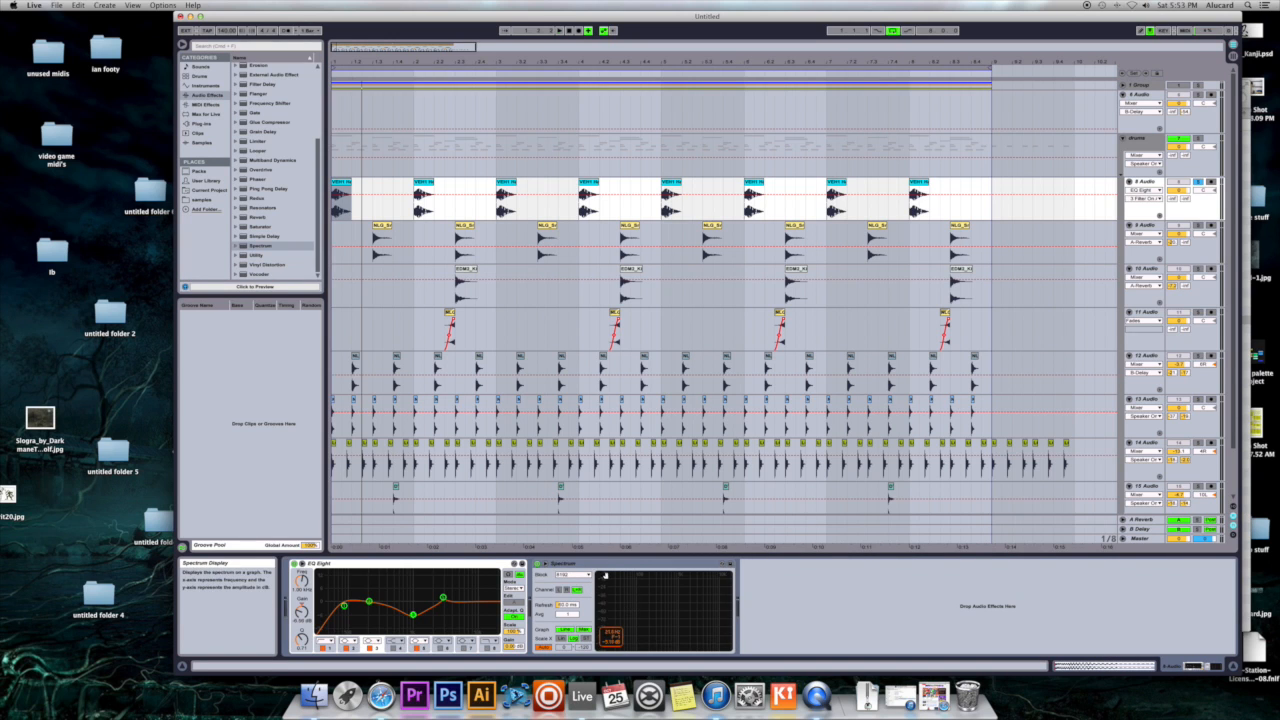
key("space")
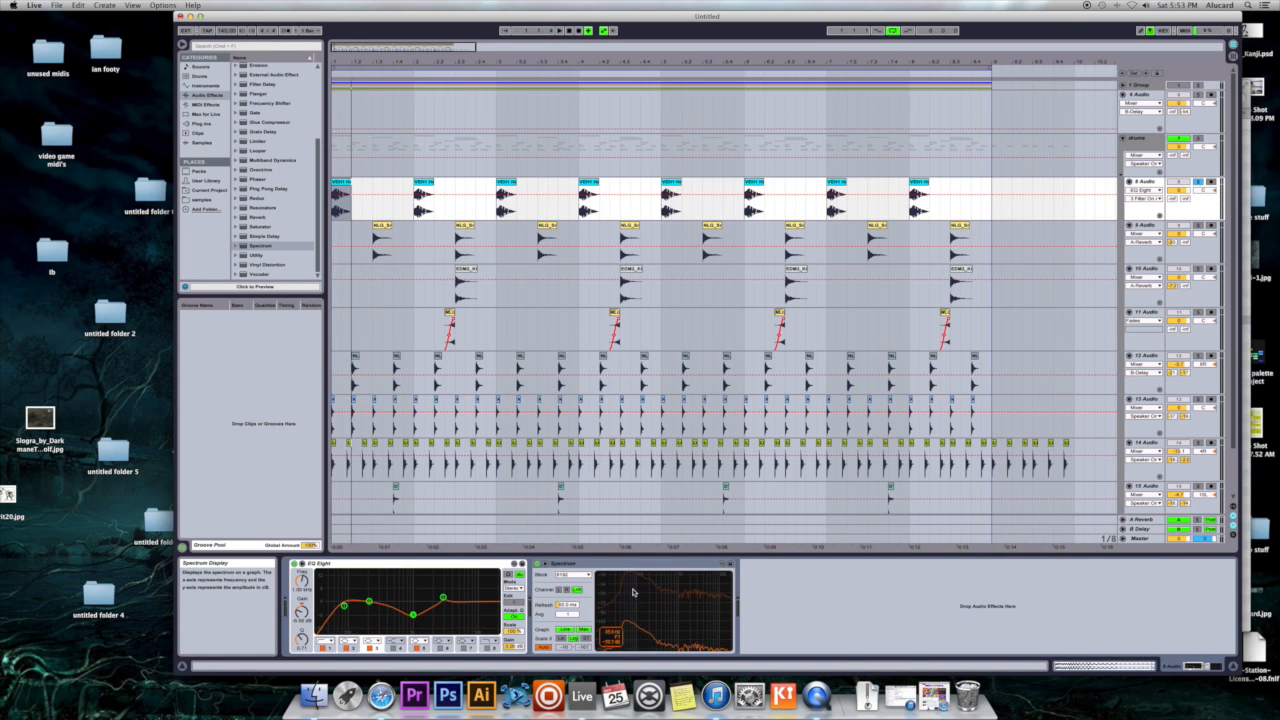
key("space")
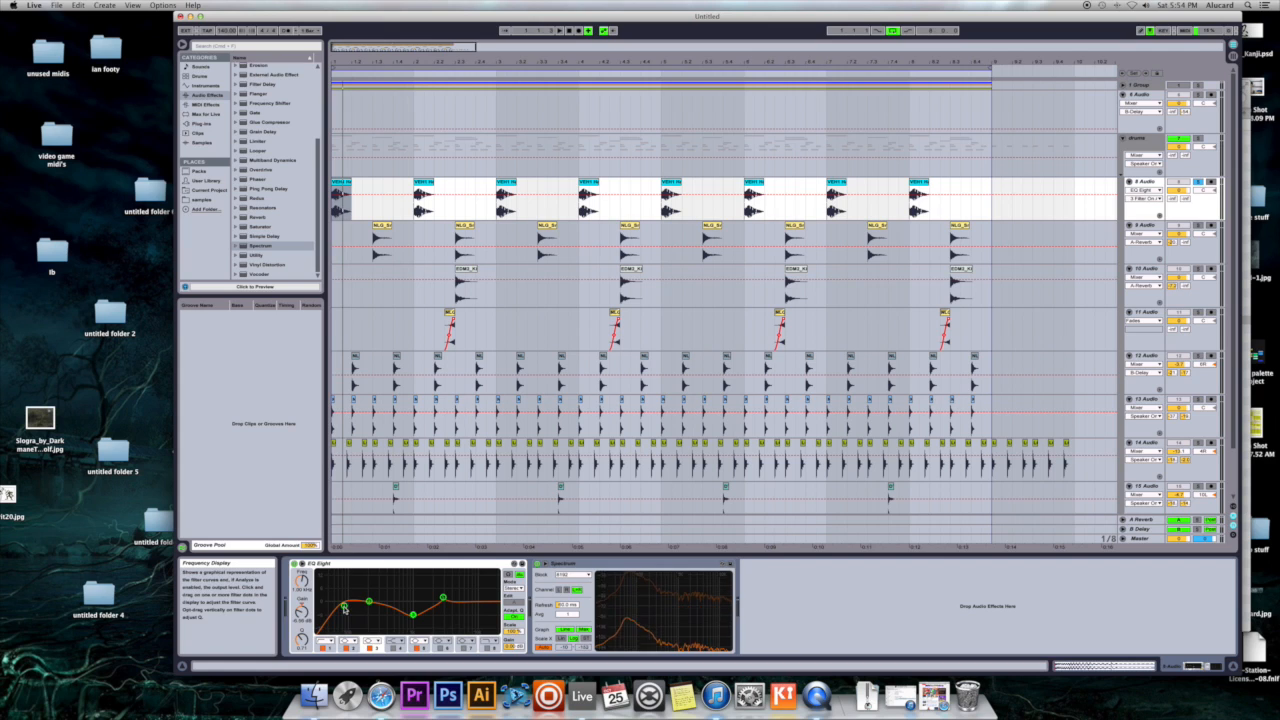
- Compare the kick with EQ Eight's filter 1 low cut switched off and on again
left_click(329, 648)
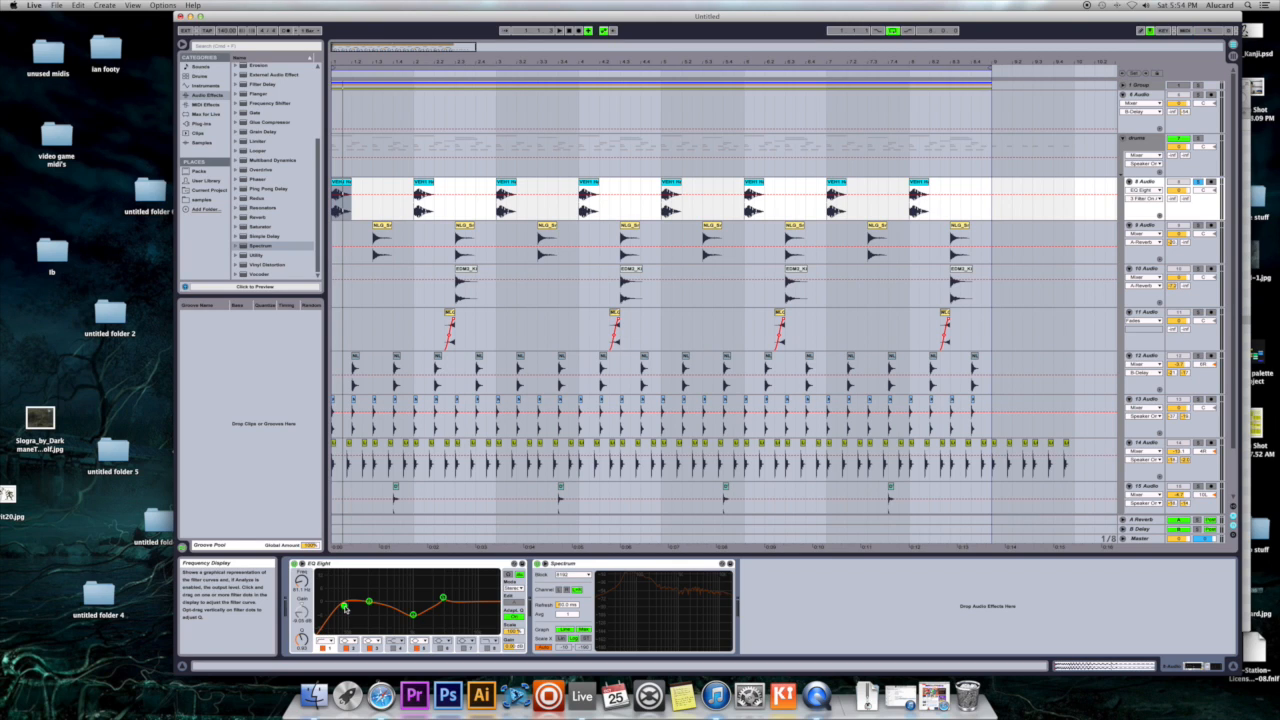
left_click(323, 648)
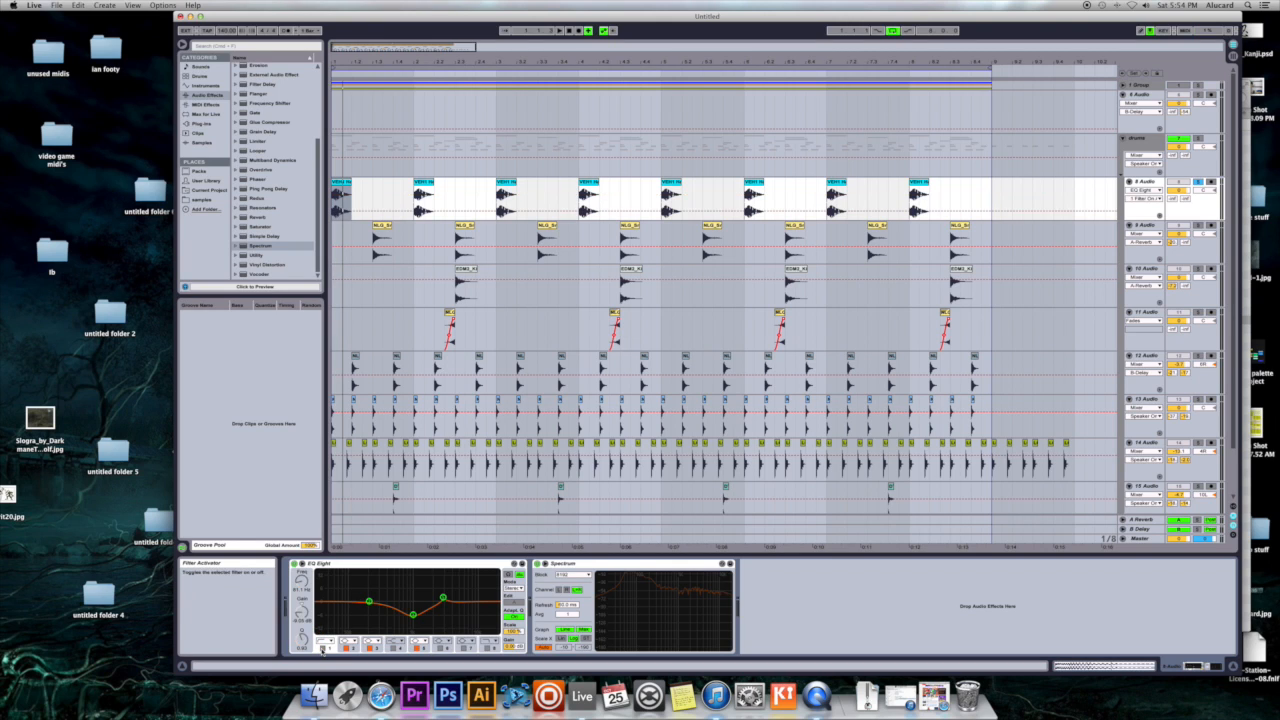
left_click(323, 648)
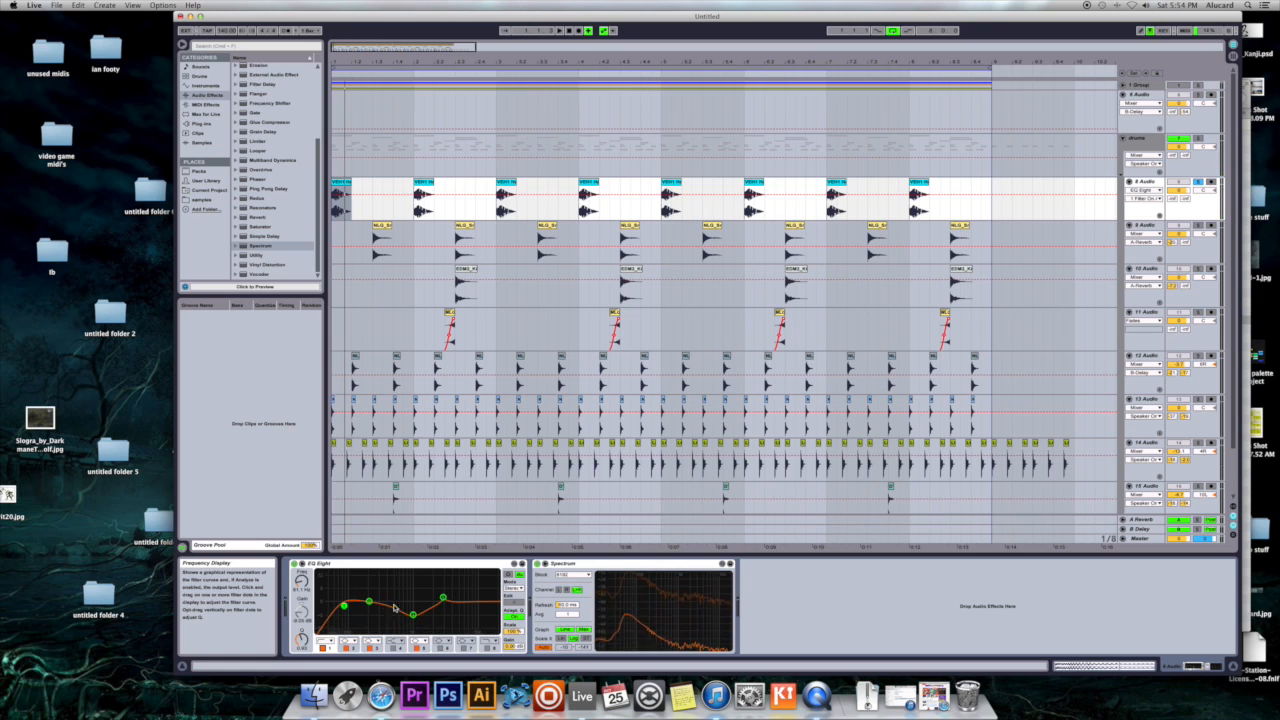
- Compare the kick with EQ Eight's filter 3 dip switched off and on, and select the filter 5 boost
left_click(370, 648)
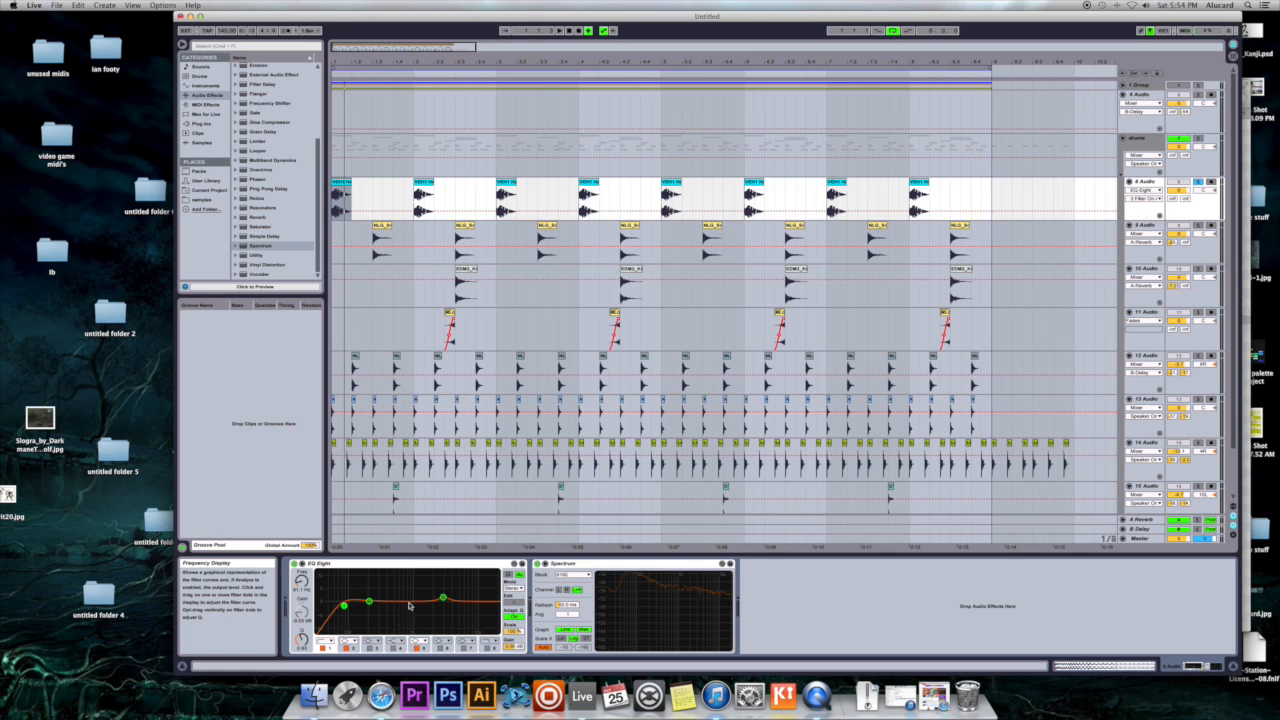
left_click_drag(405, 621, 404, 614)
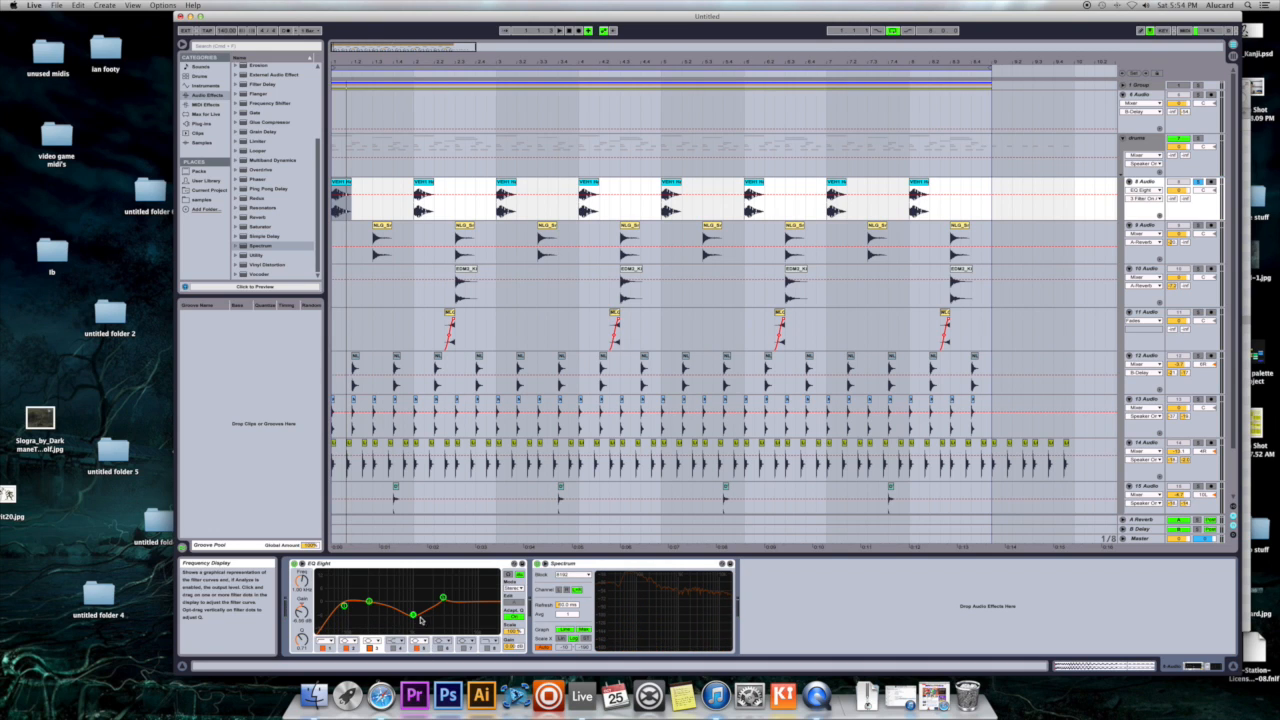
left_click(445, 600)
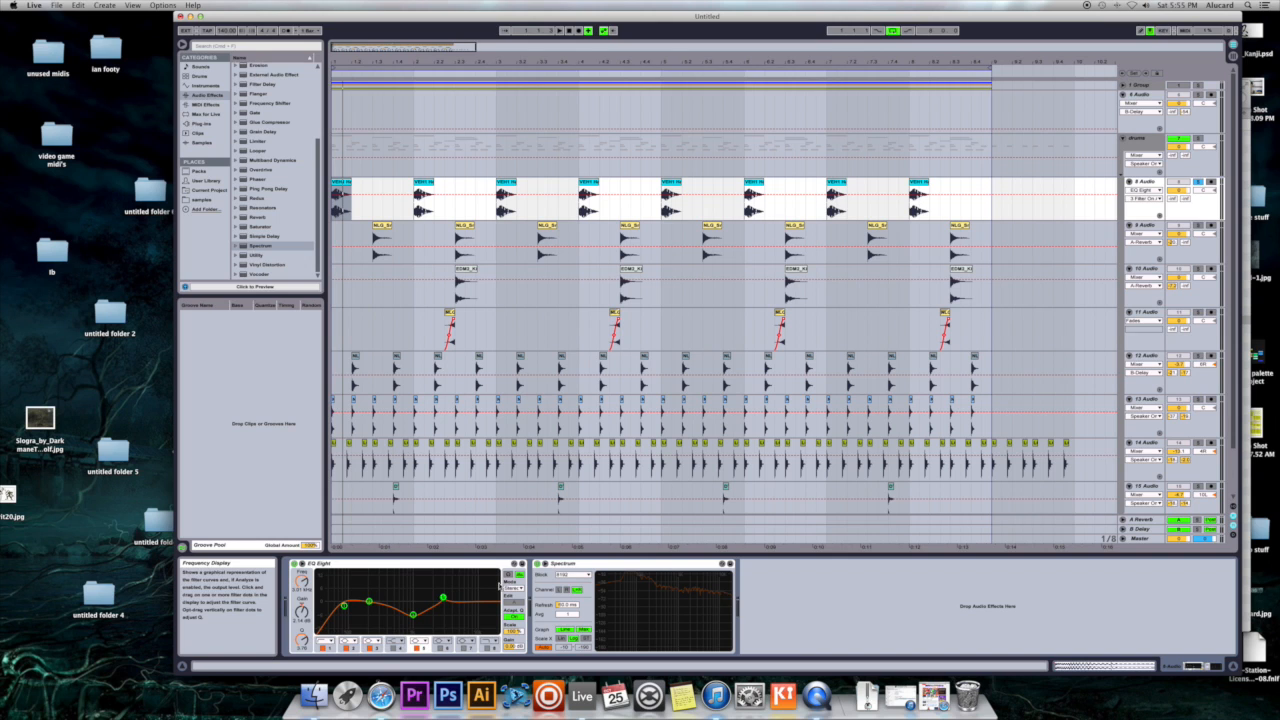
- Compare the EQ Eight curves of the snare on 9 Audio and the layered snare on 10 Audio
left_click_drag(621, 250, 632, 260)
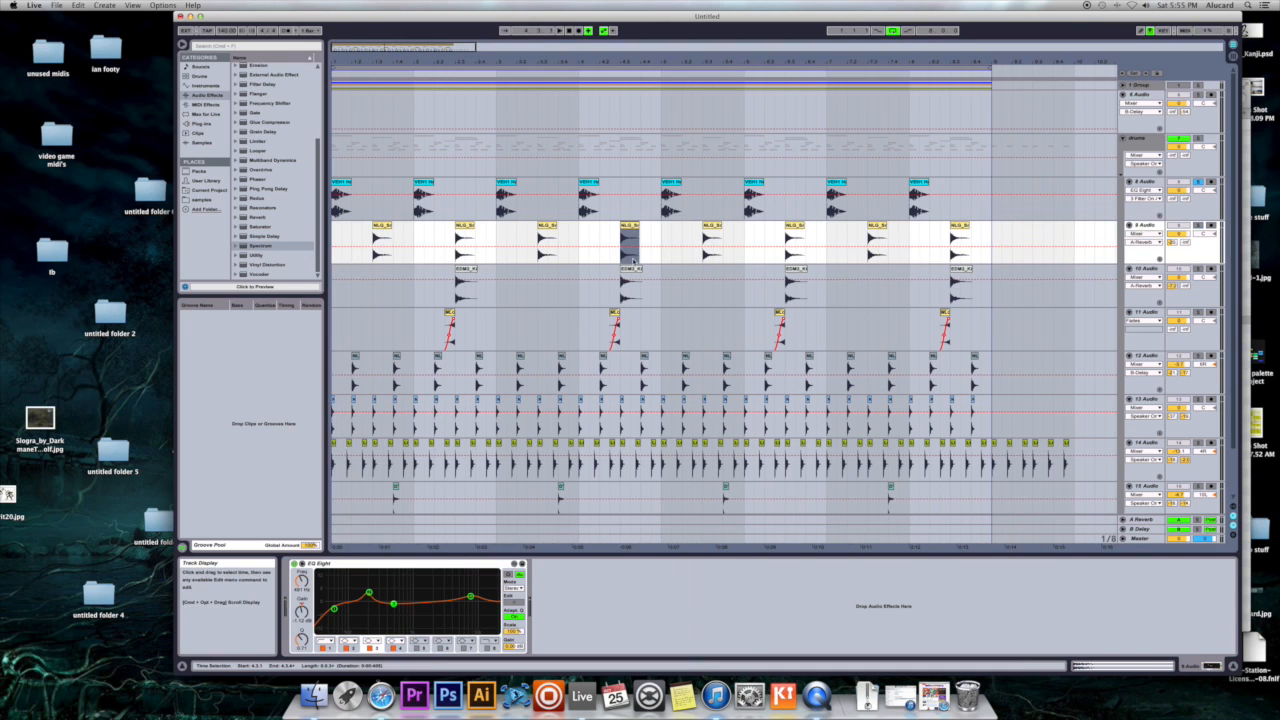
key("Down")
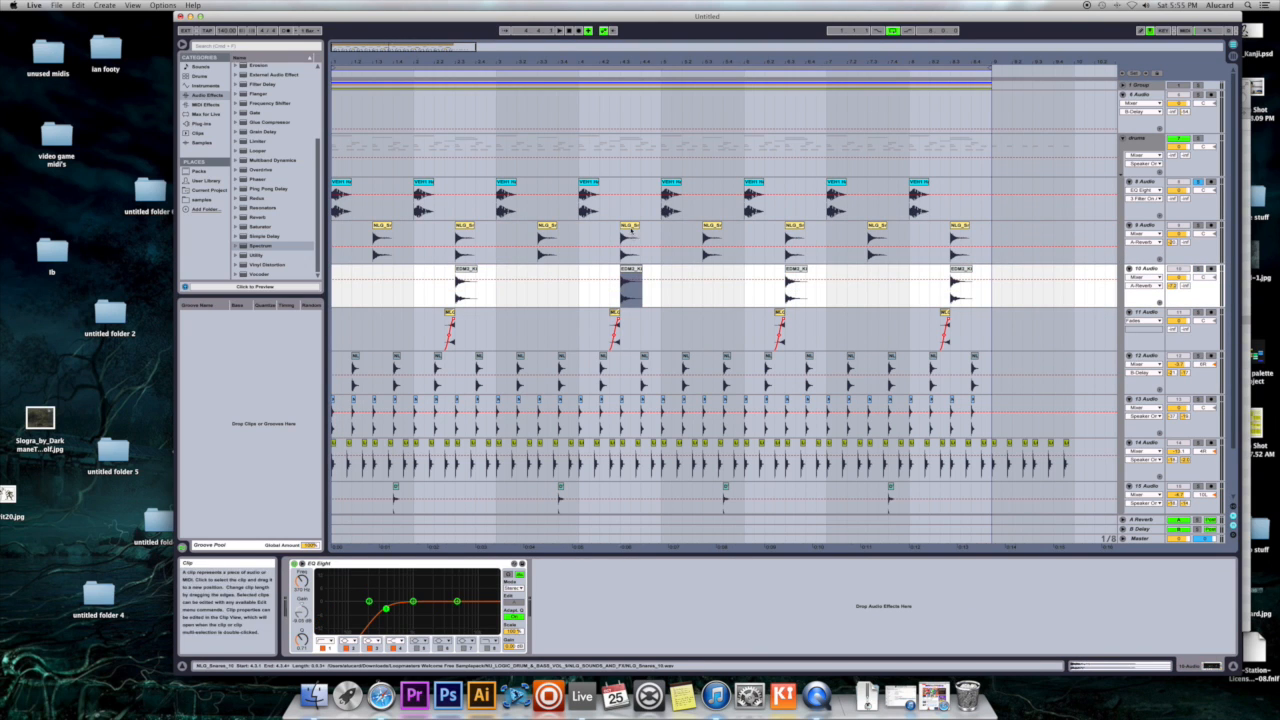
key("Up")
key("Down")
key("Up")
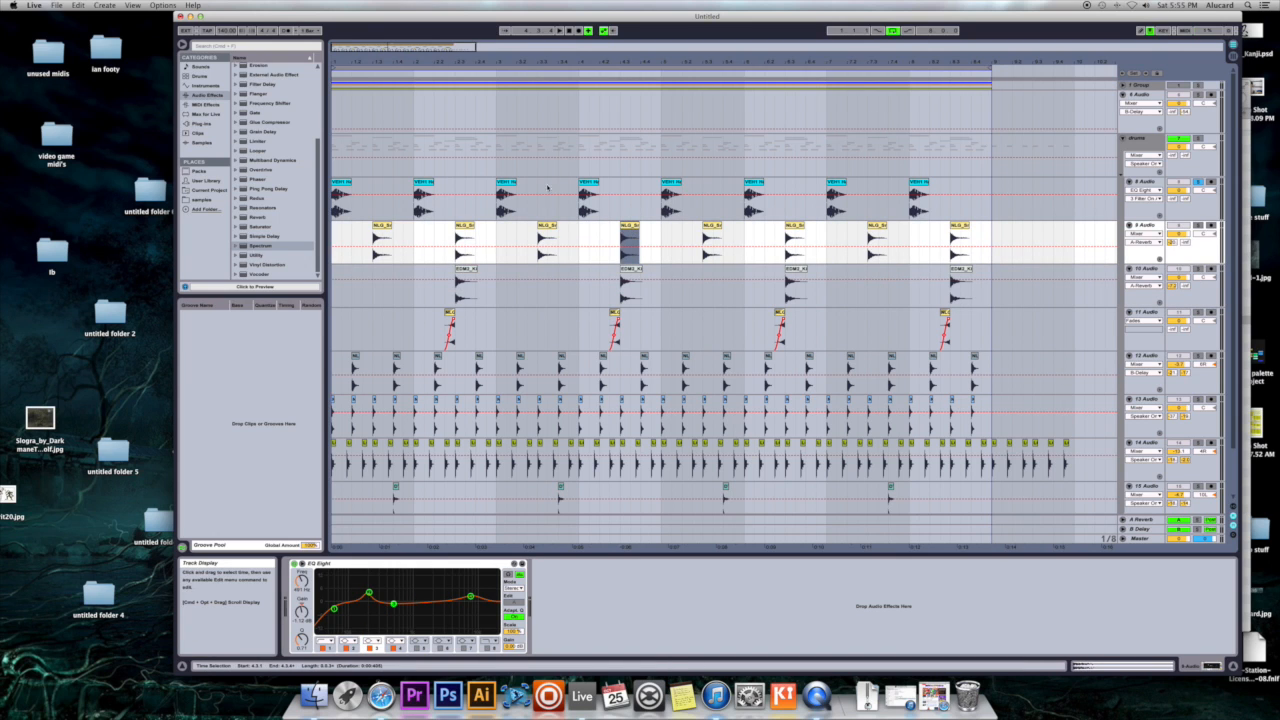
- Examine the device chains of the kick track 8 Audio and the drums group, and play the kick from its fourth clip
left_click(588, 183)
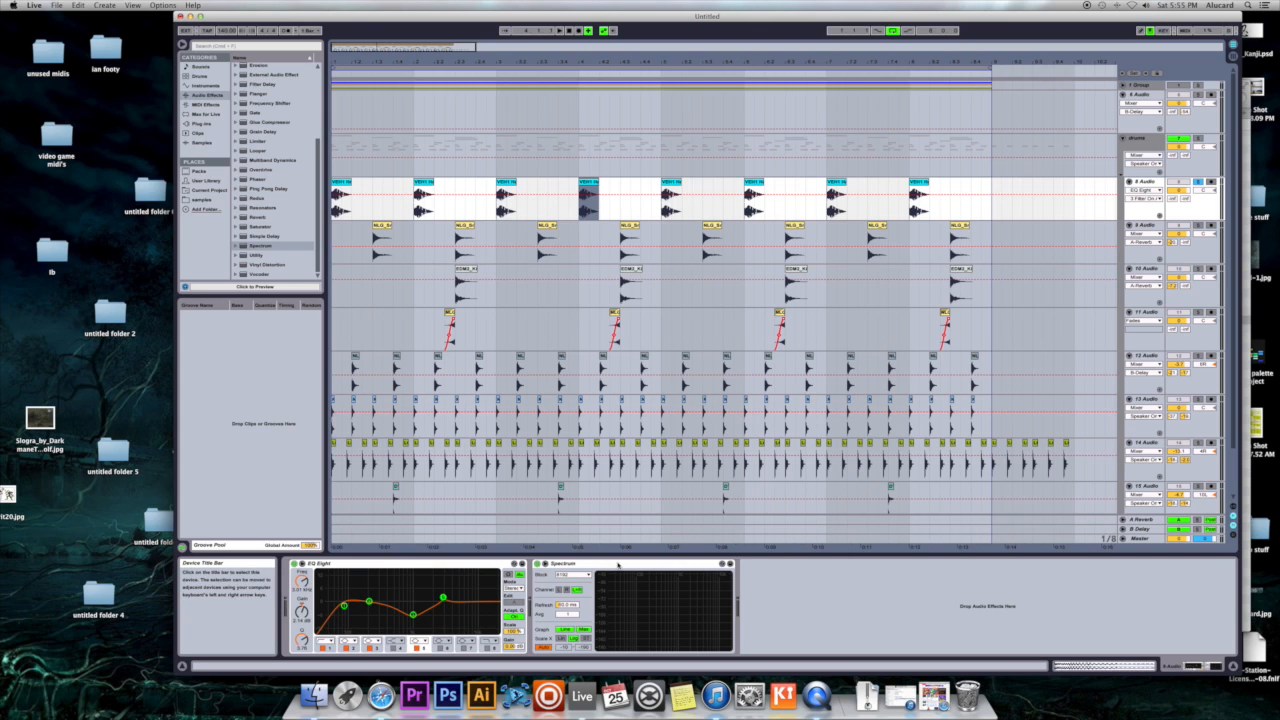
left_click(1141, 142)
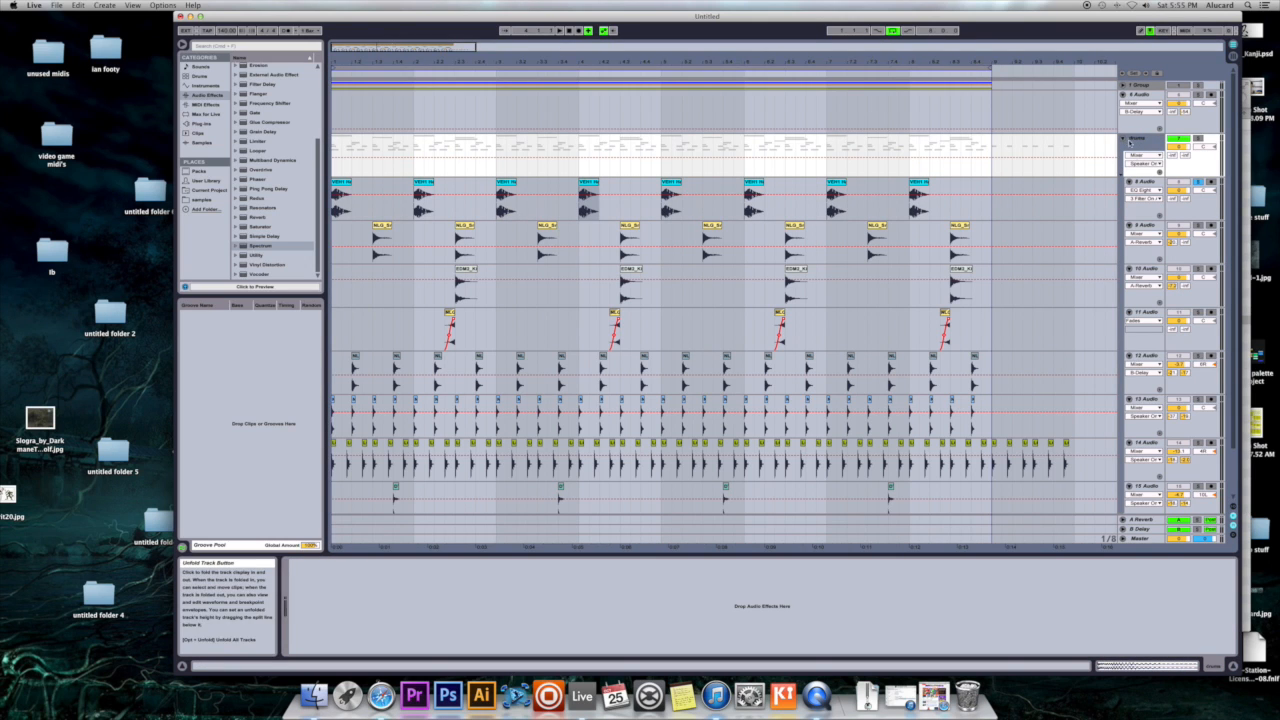
scroll(1141, 142, "down", 2)
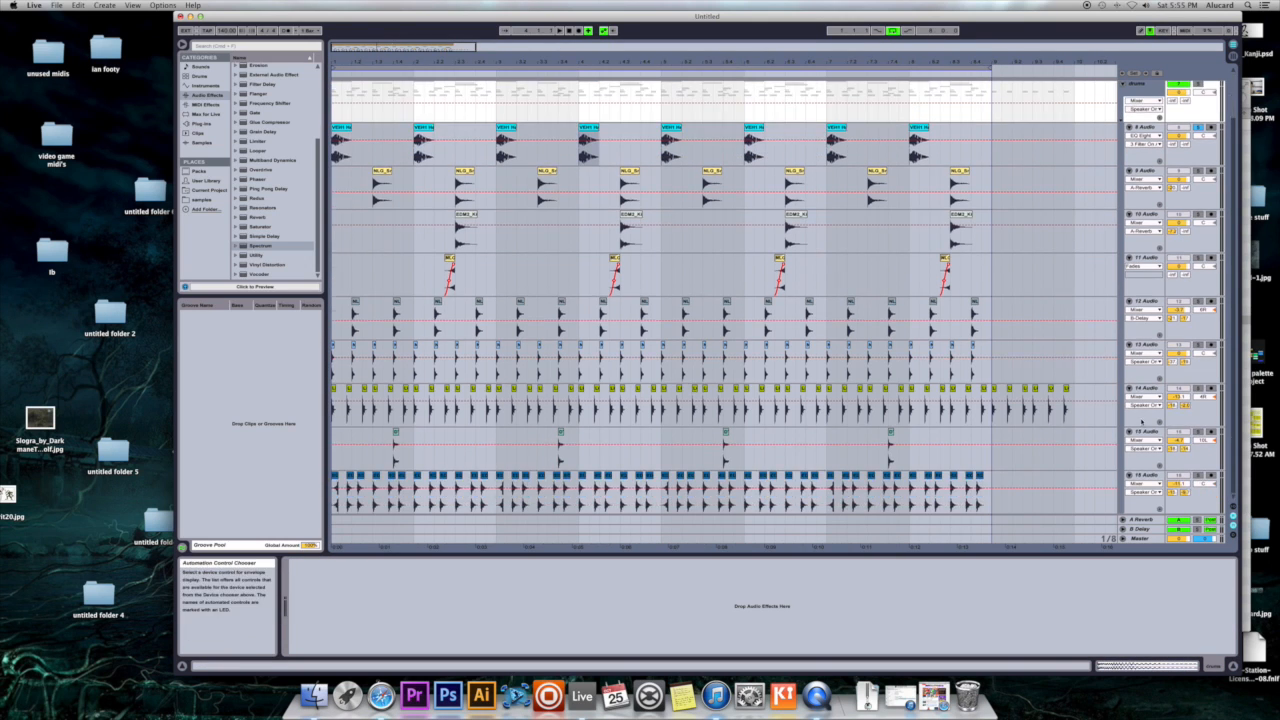
scroll(1145, 140, "up", 2)
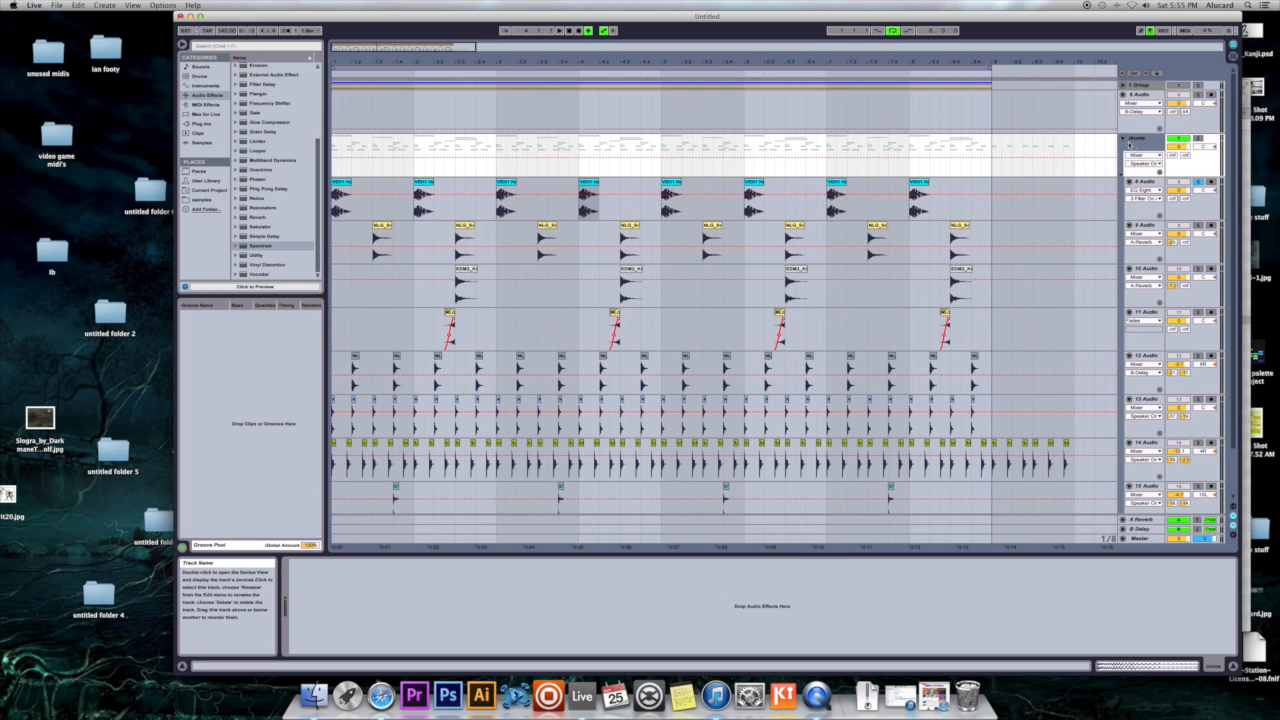
left_click(1138, 181)
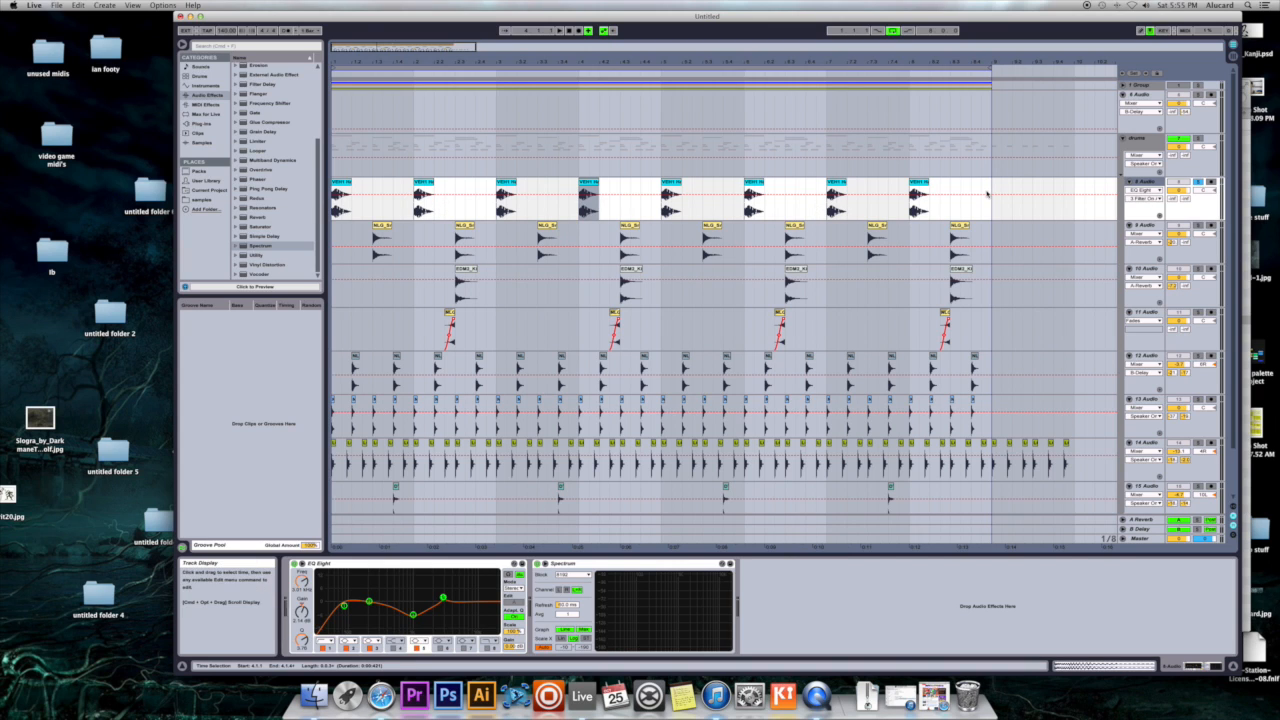
key("space")
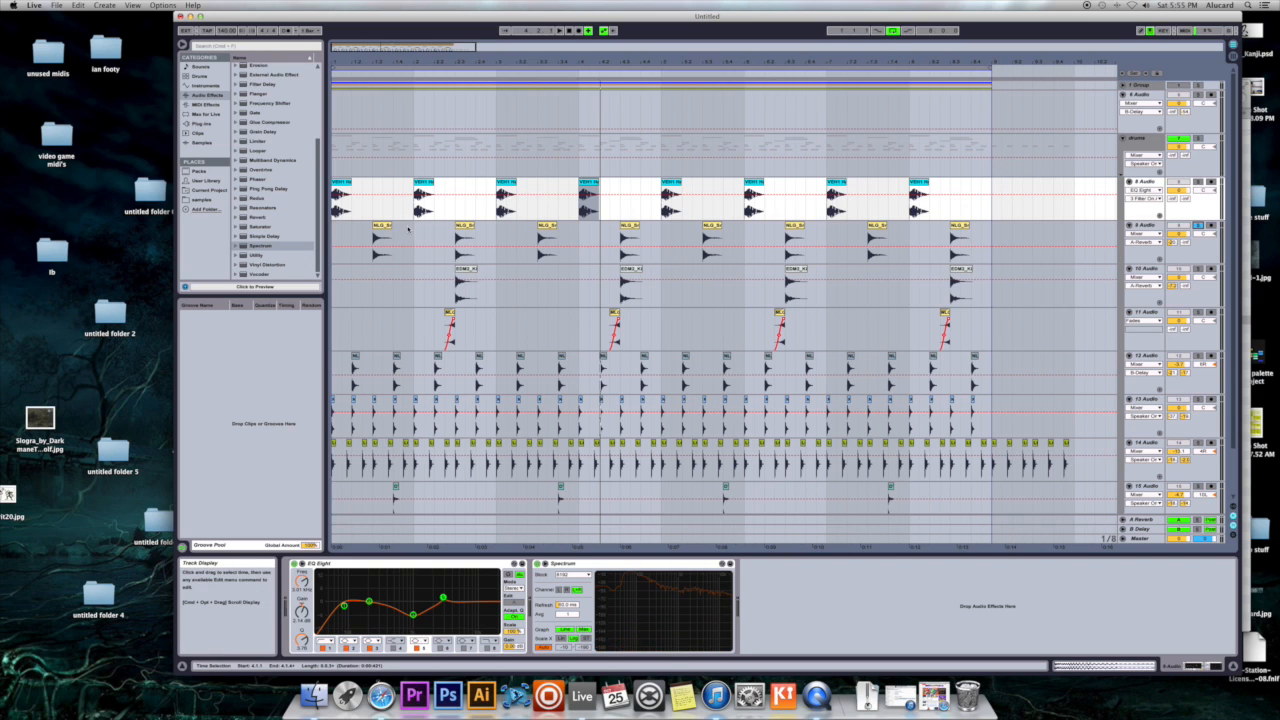
- Move the reversed snare track 11 Audio directly below 9 Audio, and play it soloed together with the other two snare tracks
left_click(382, 238)
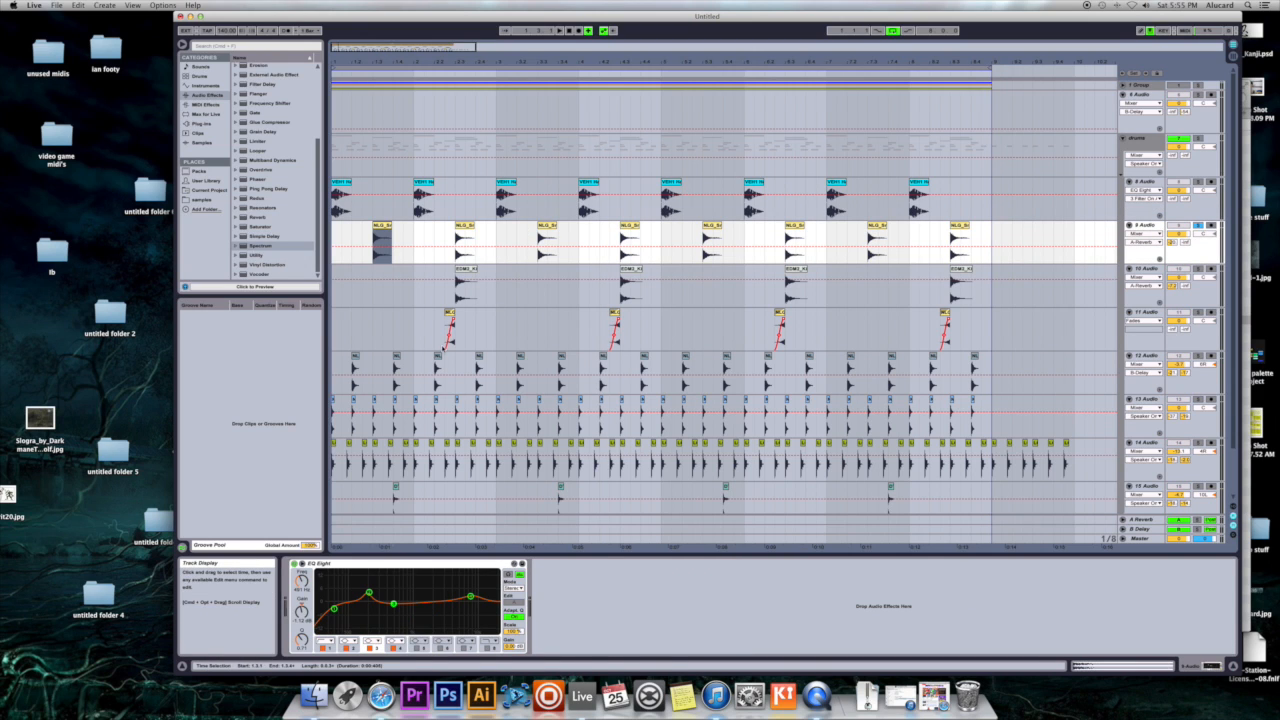
left_click_drag(1146, 312, 1146, 273)
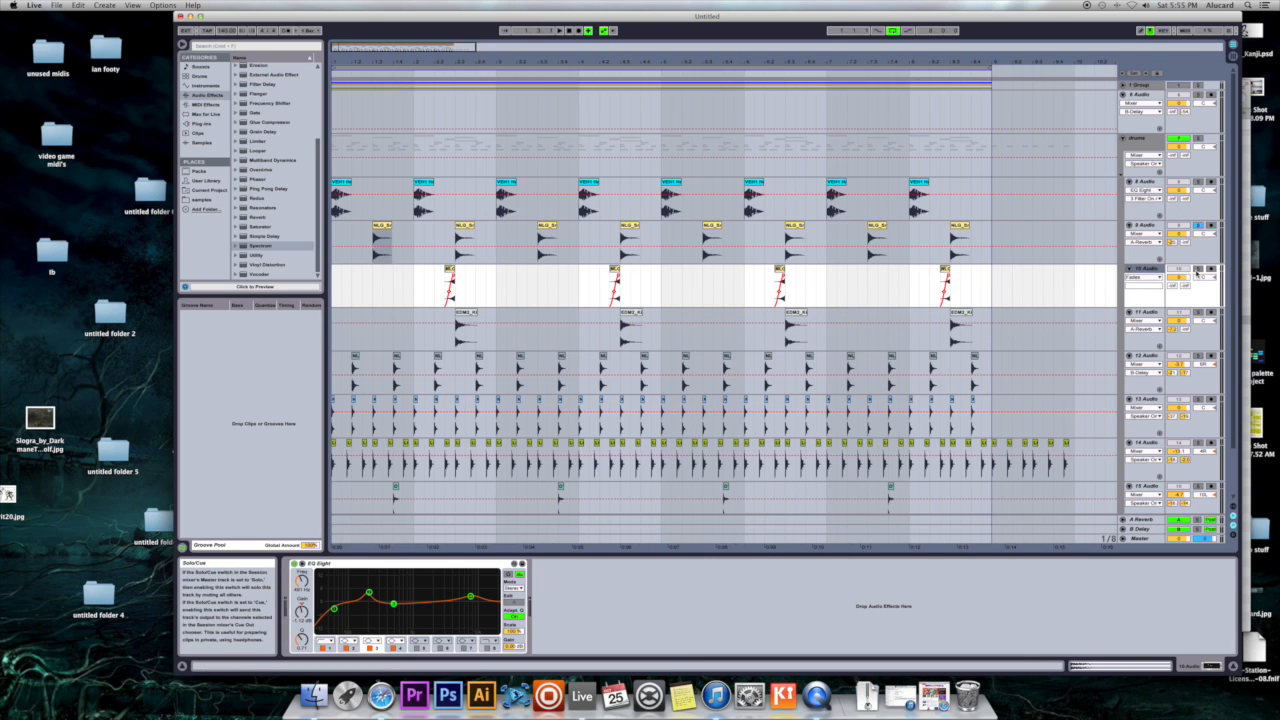
key("space")
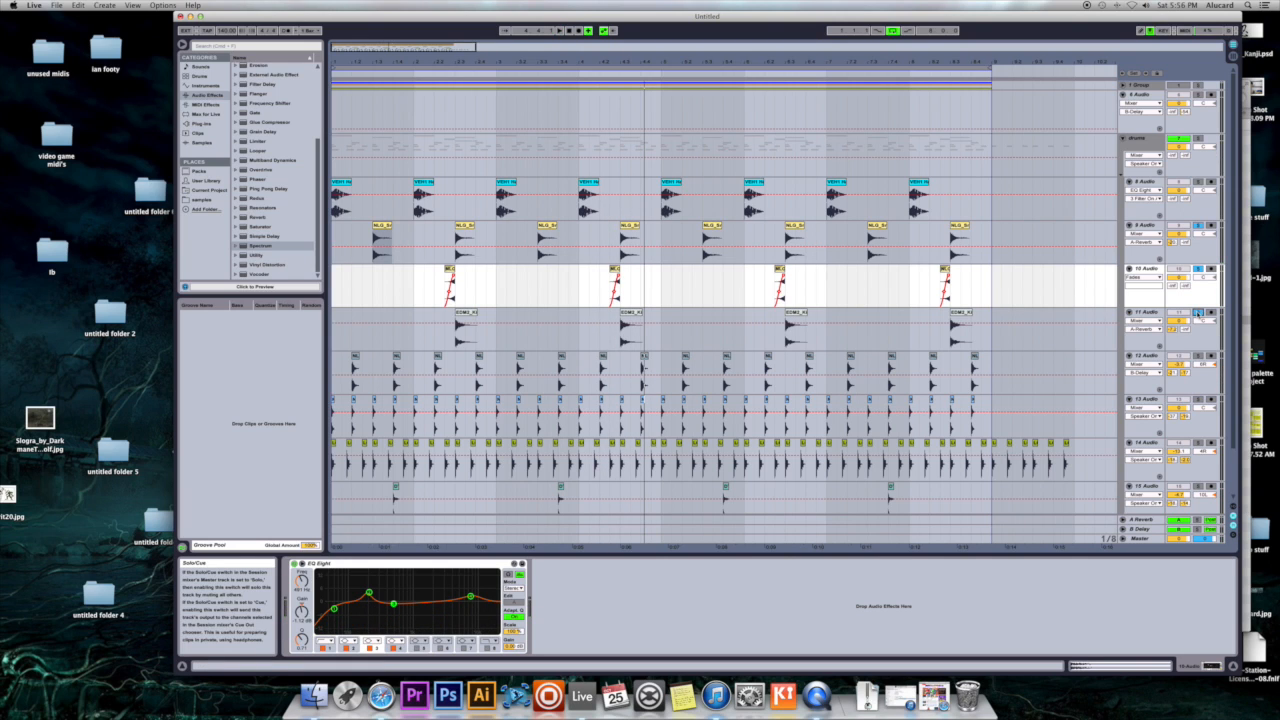
key("space")
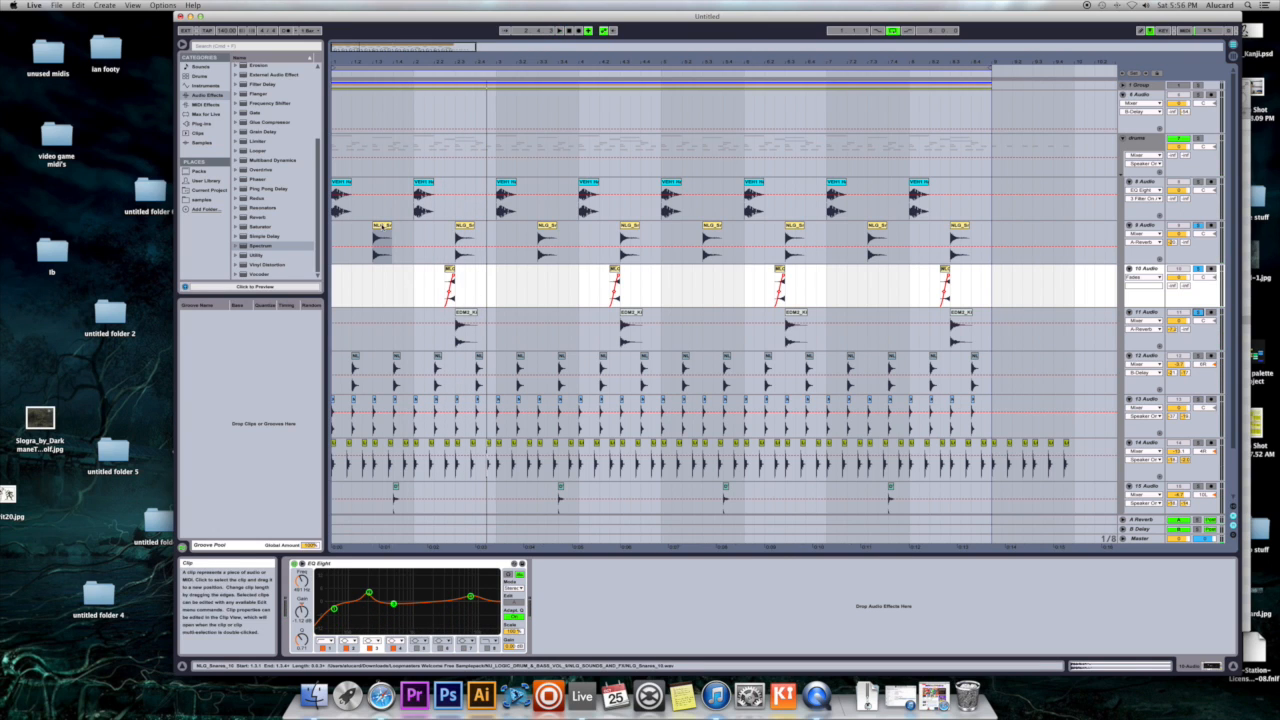
- Play the snare on 9 Audio from its first clip and check the Q of filter 3 in EQ Eight
left_click(381, 227)
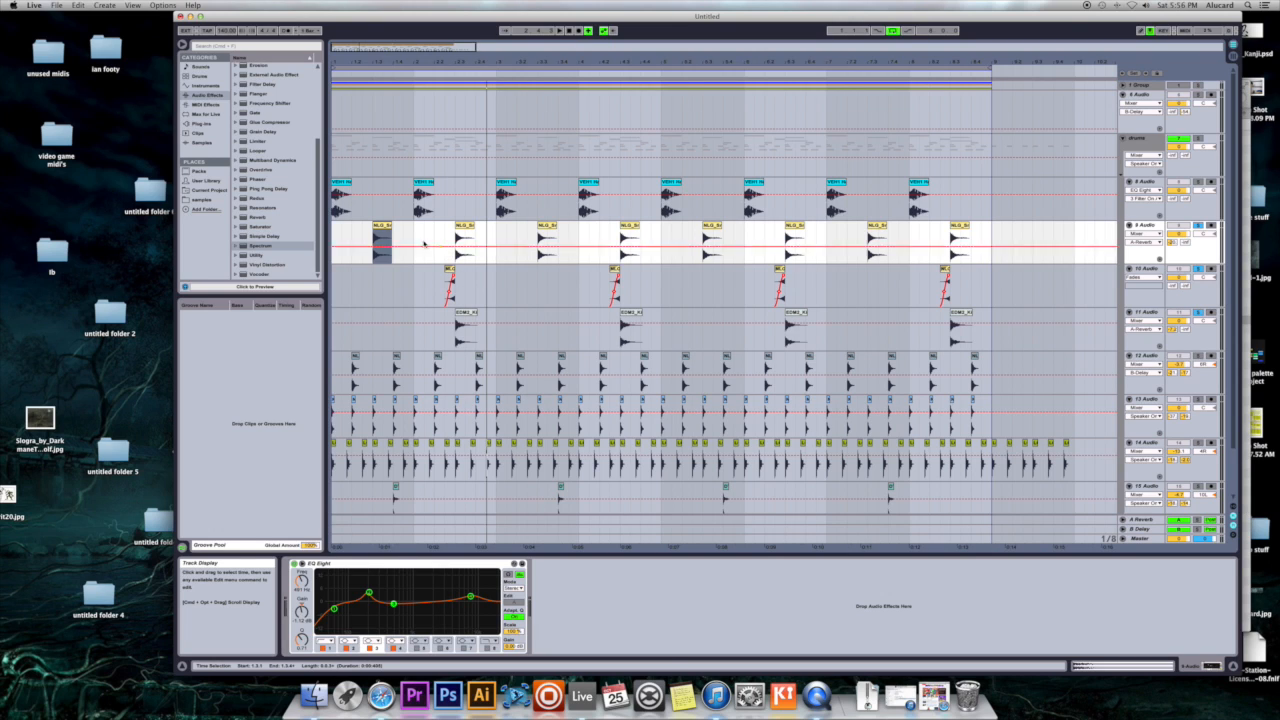
left_click(379, 226)
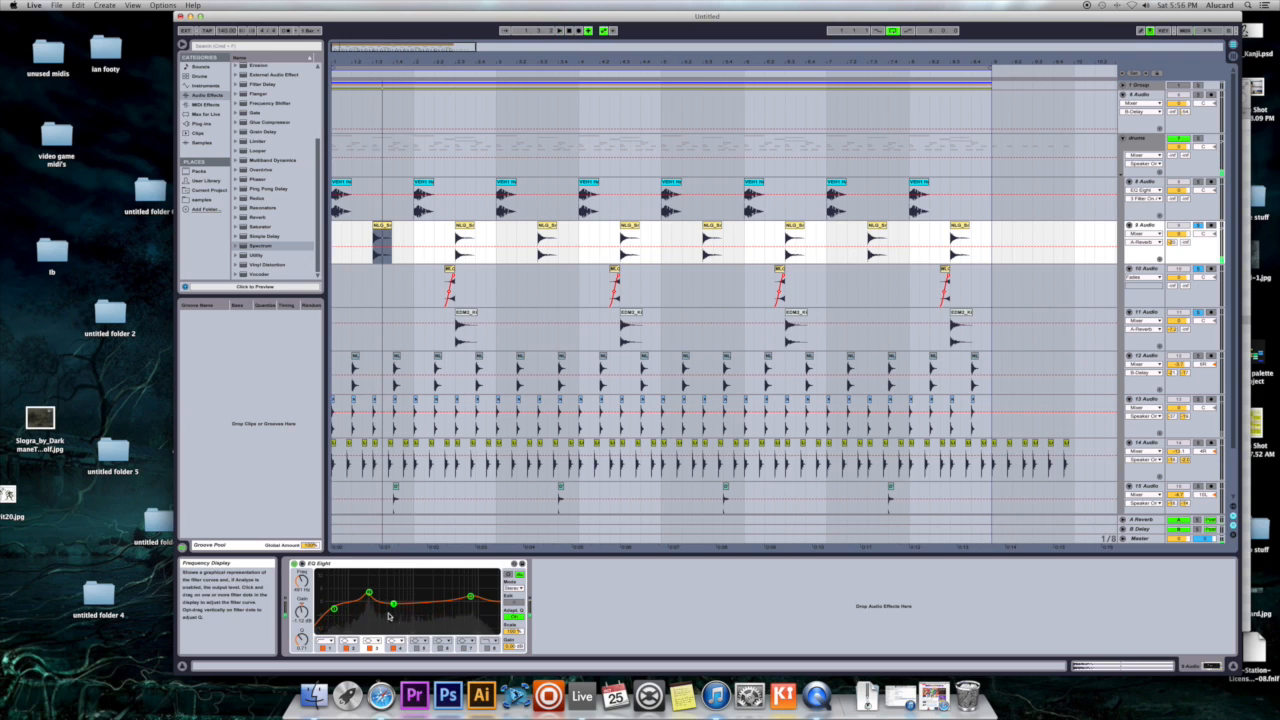
mouse_move(302, 639)
left_mouse_down()
mouse_move(302, 660)
mouse_move(302, 626)
mouse_move(302, 643)
left_mouse_up()
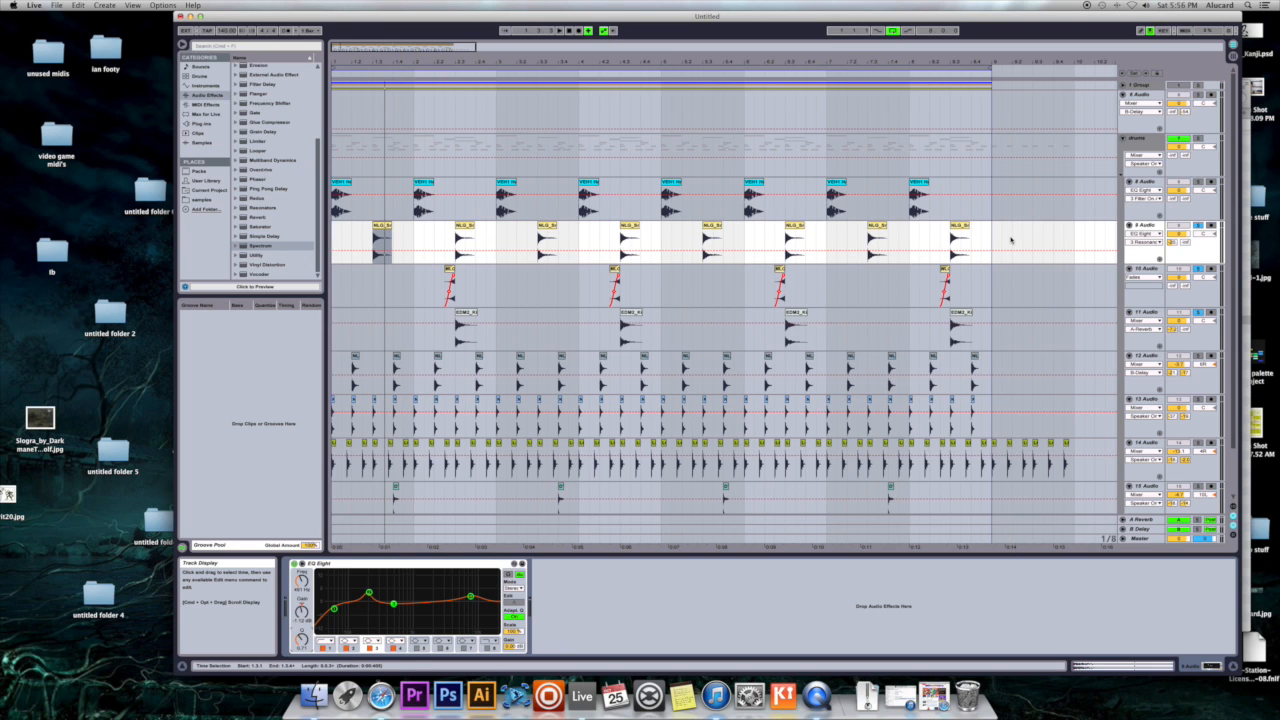
- Examine the effect devices on the return tracks A Reverb and B Delay
scroll(1070, 241, "right", 5)
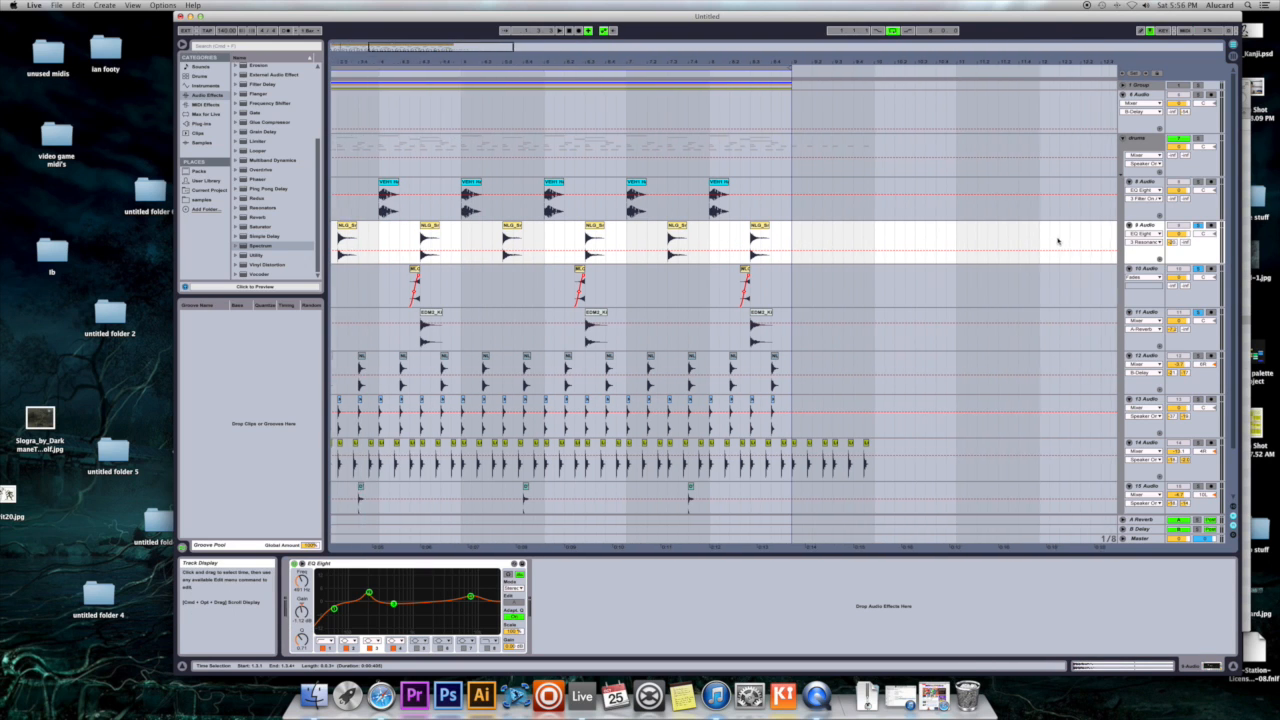
scroll(1059, 241, "left", 5)
left_click(1138, 520)
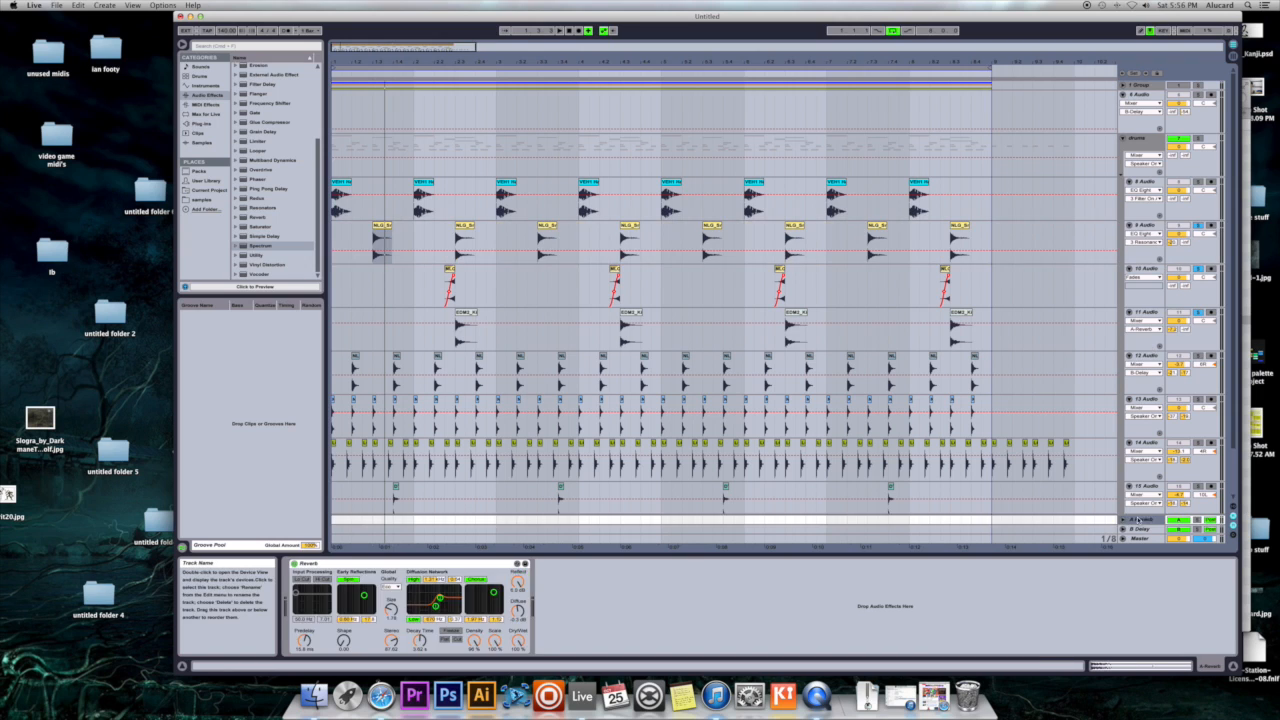
left_click(1145, 529)
left_click(1145, 521)
left_click(1140, 529)
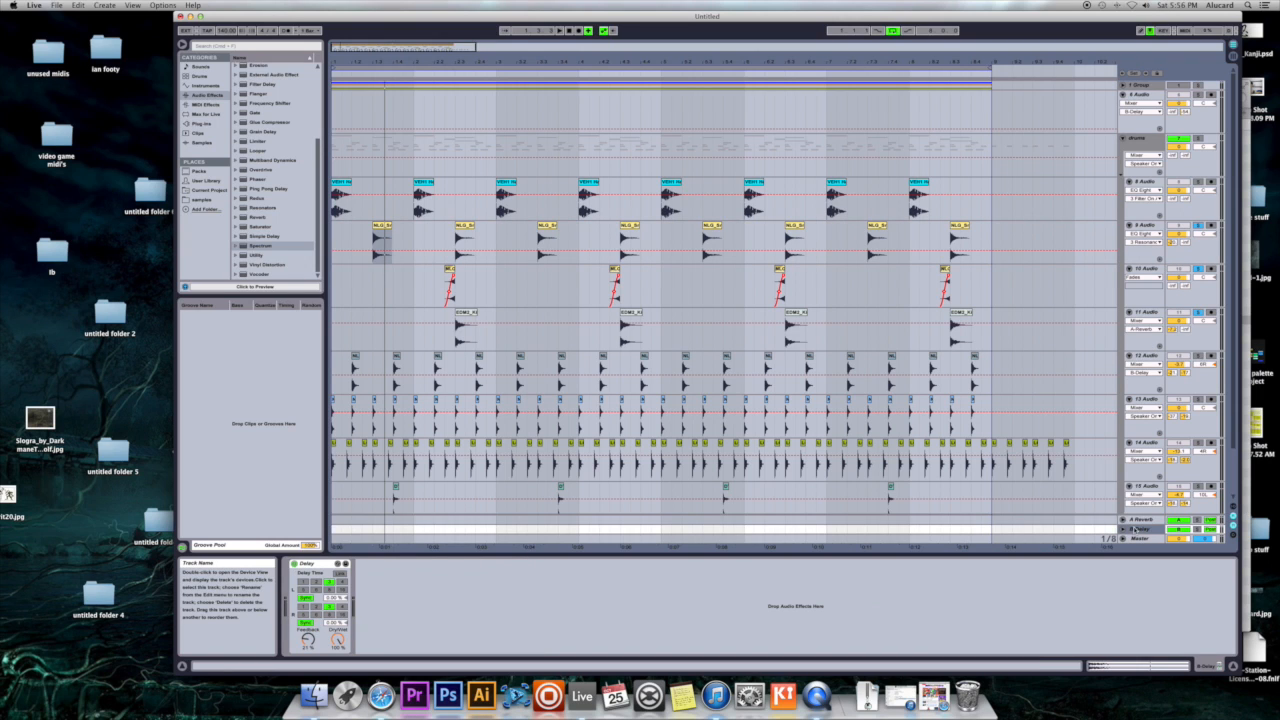
- Unfold the A Reverb and B Delay return tracks to view their mixer lanes, and fold both again
left_click(1123, 520)
left_click(1123, 529)
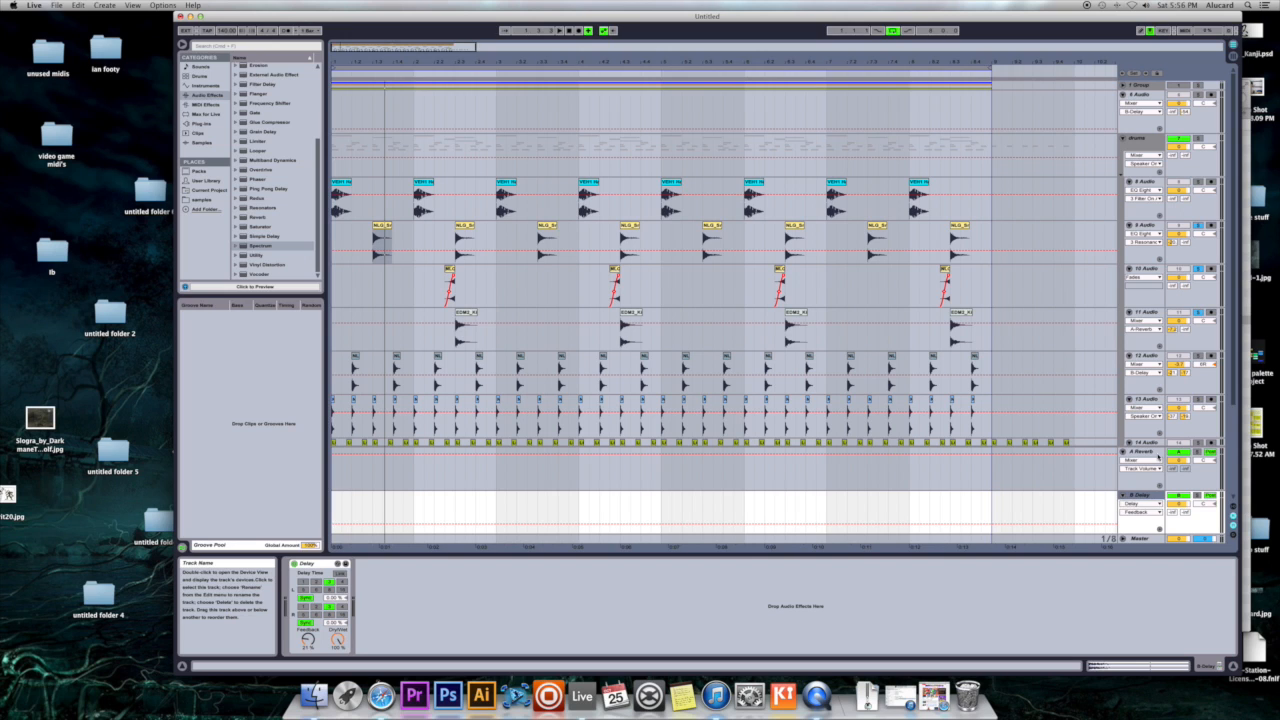
left_click(1123, 495)
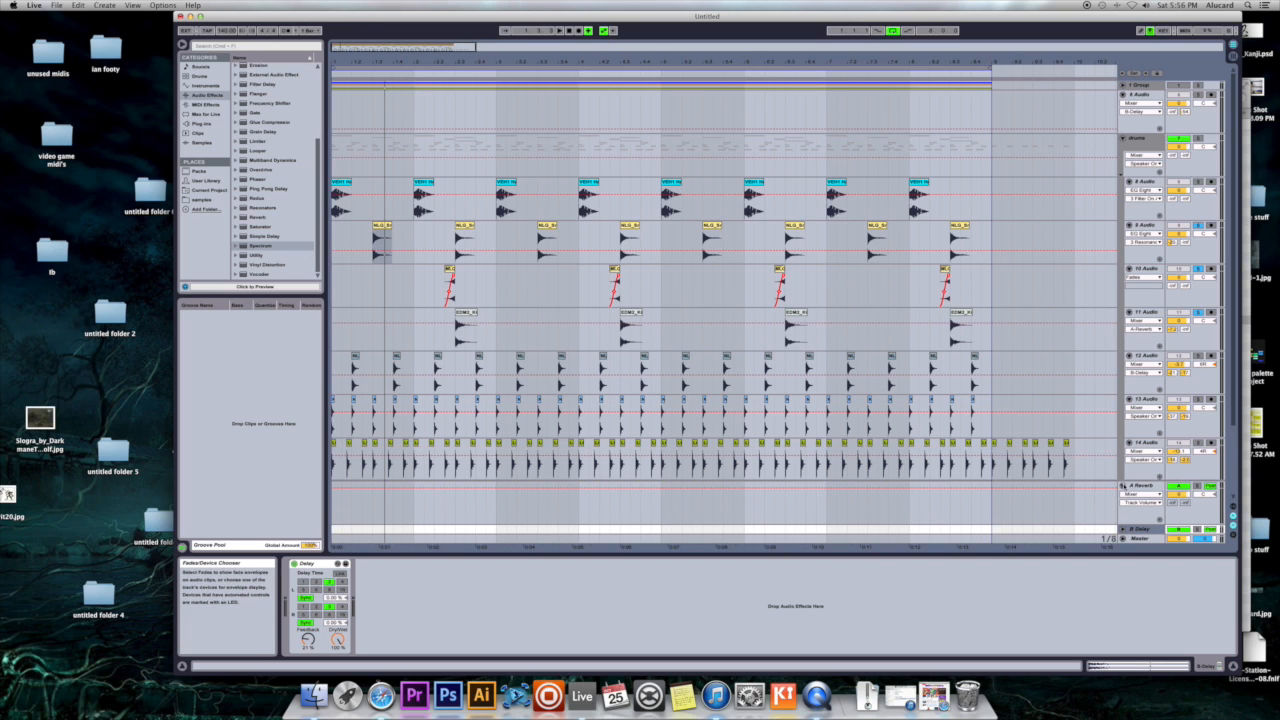
left_click(1123, 486)
scroll(1139, 525, "down", 2)
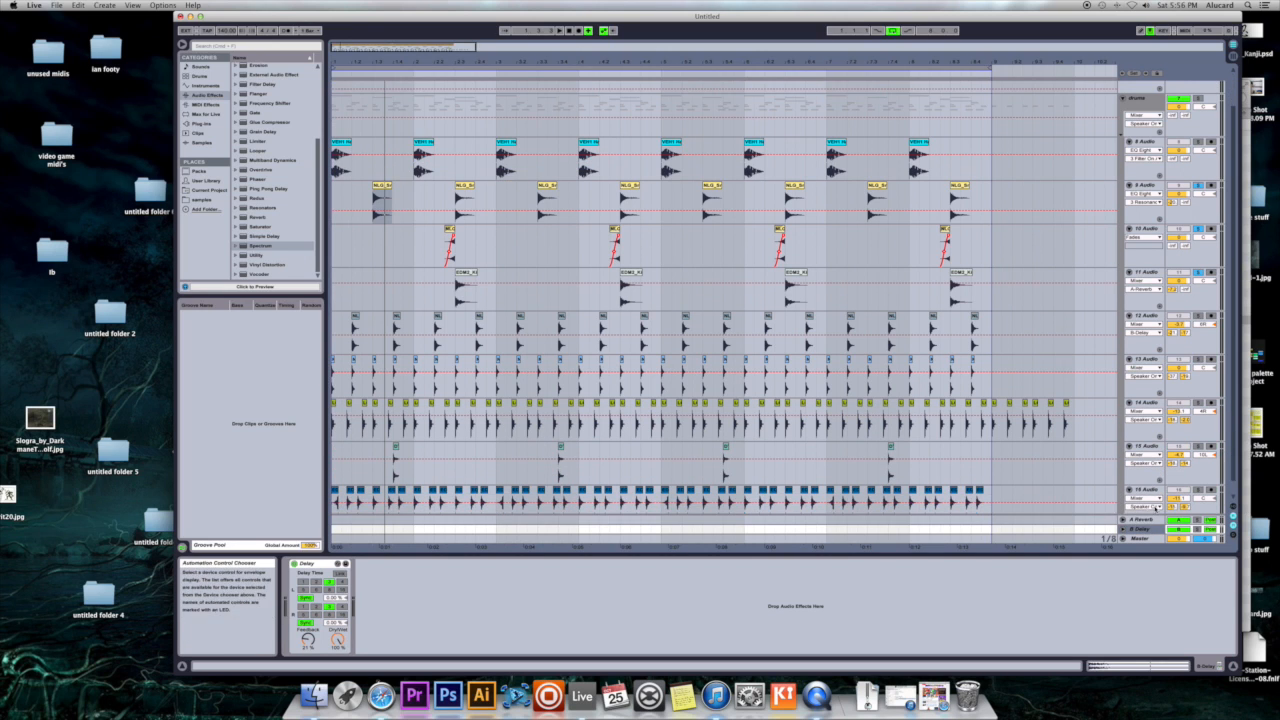
scroll(1152, 515, "up", 2)
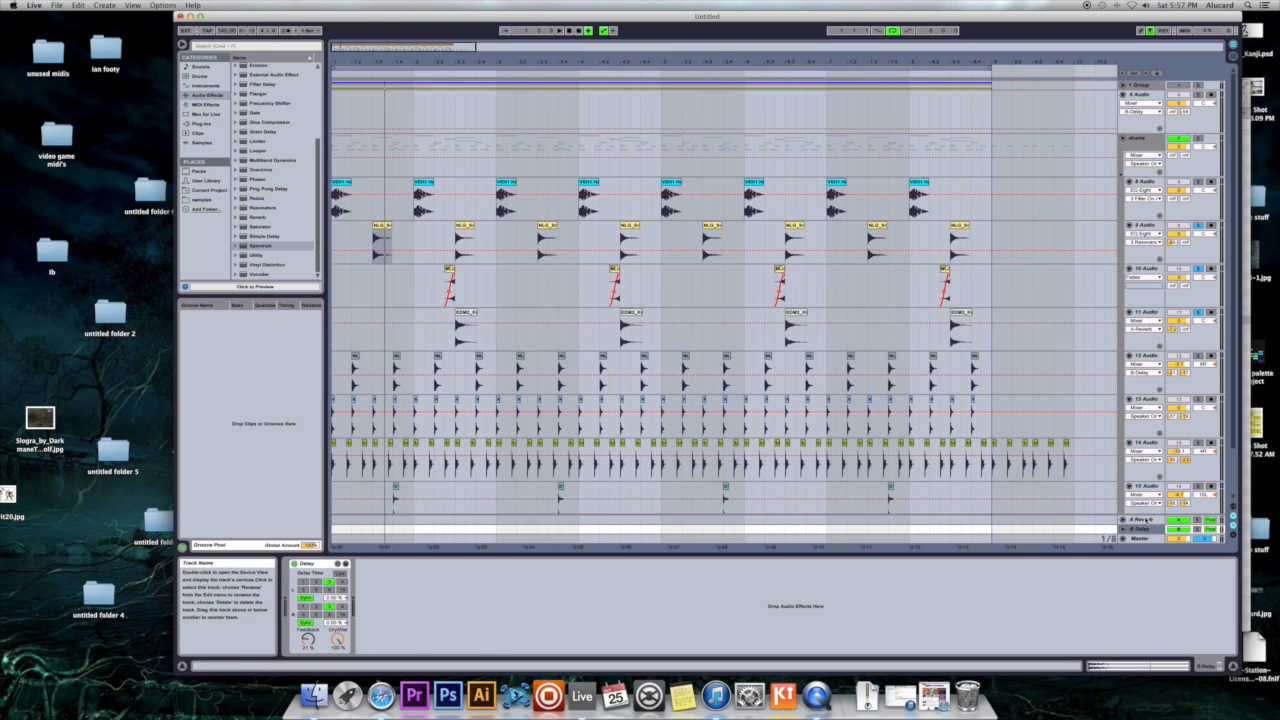
- Insert a new return track after A Reverb and undo the insertion
left_click(1140, 519)
right_click(1146, 519)
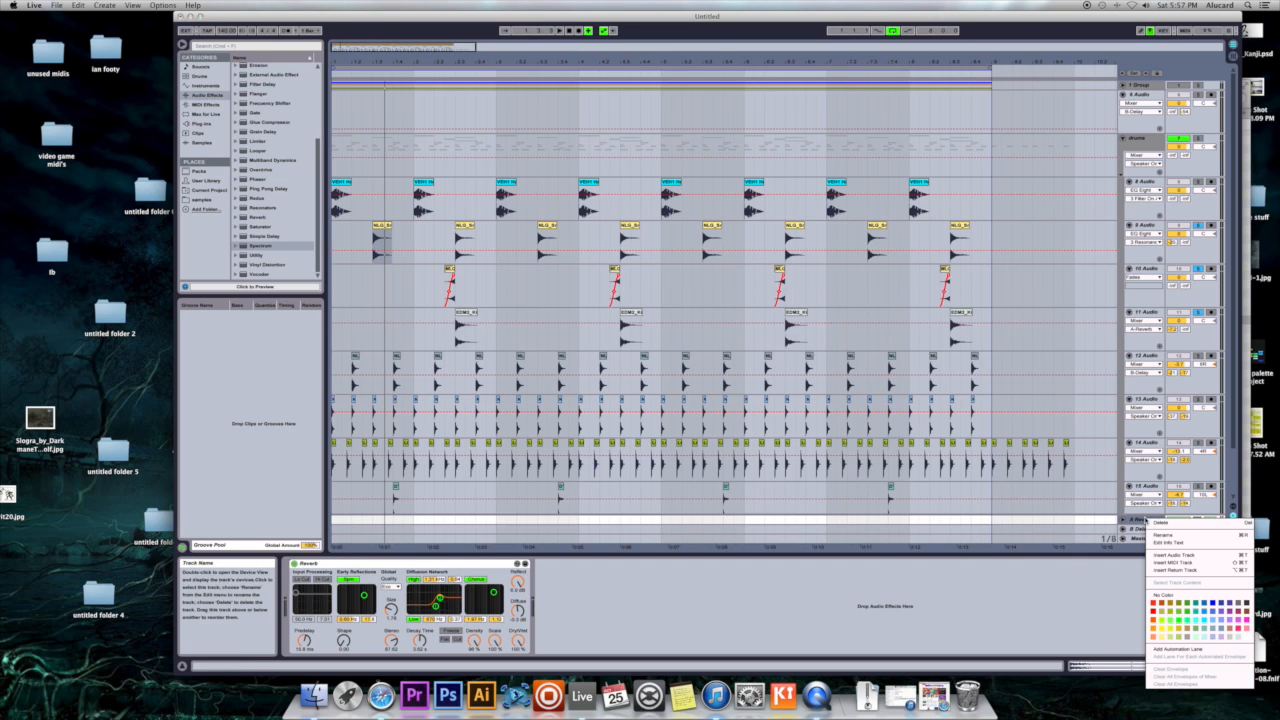
left_click(1197, 571)
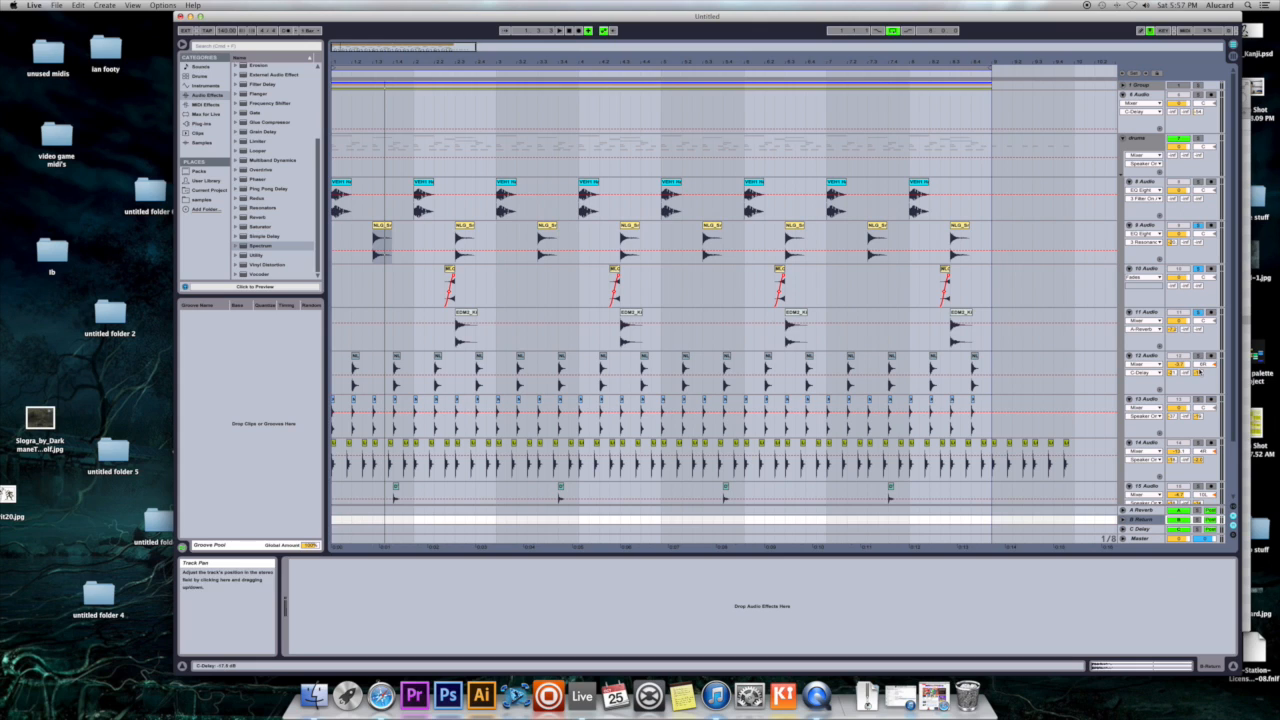
key("super+z")
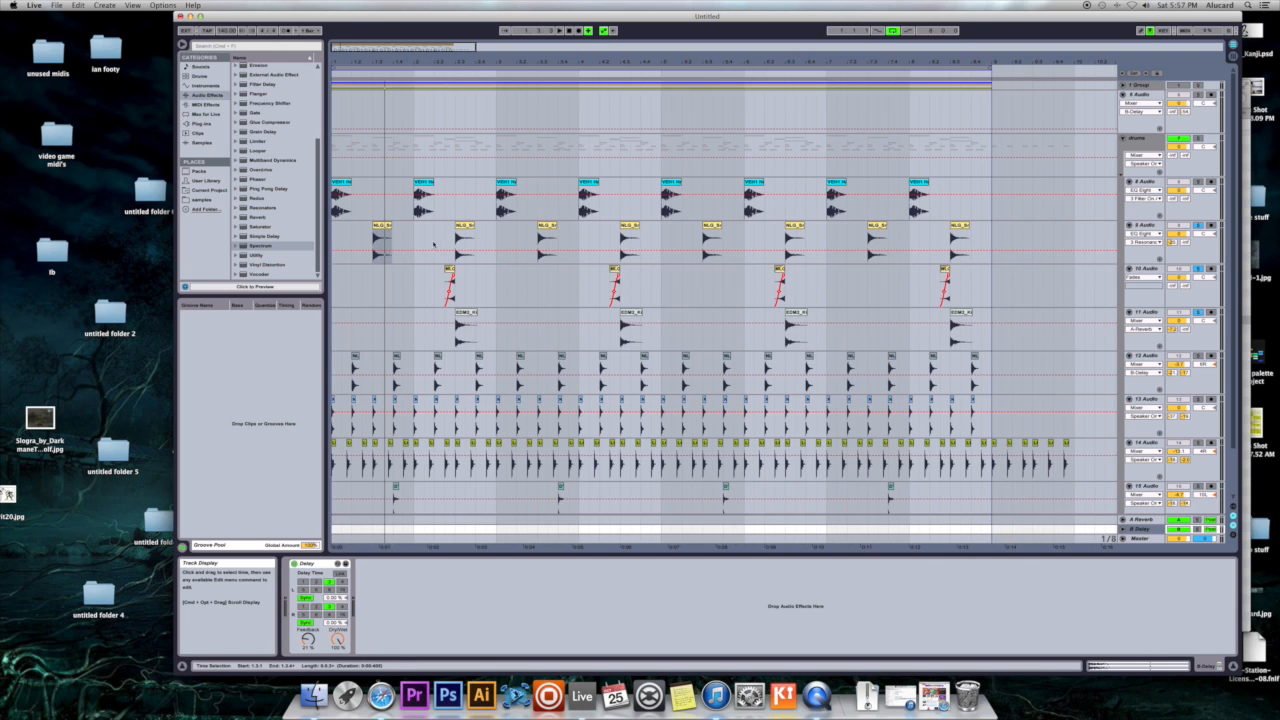
- Play the snare layers from the first snare clip on 9 Audio and stop playback
left_click(417, 235)
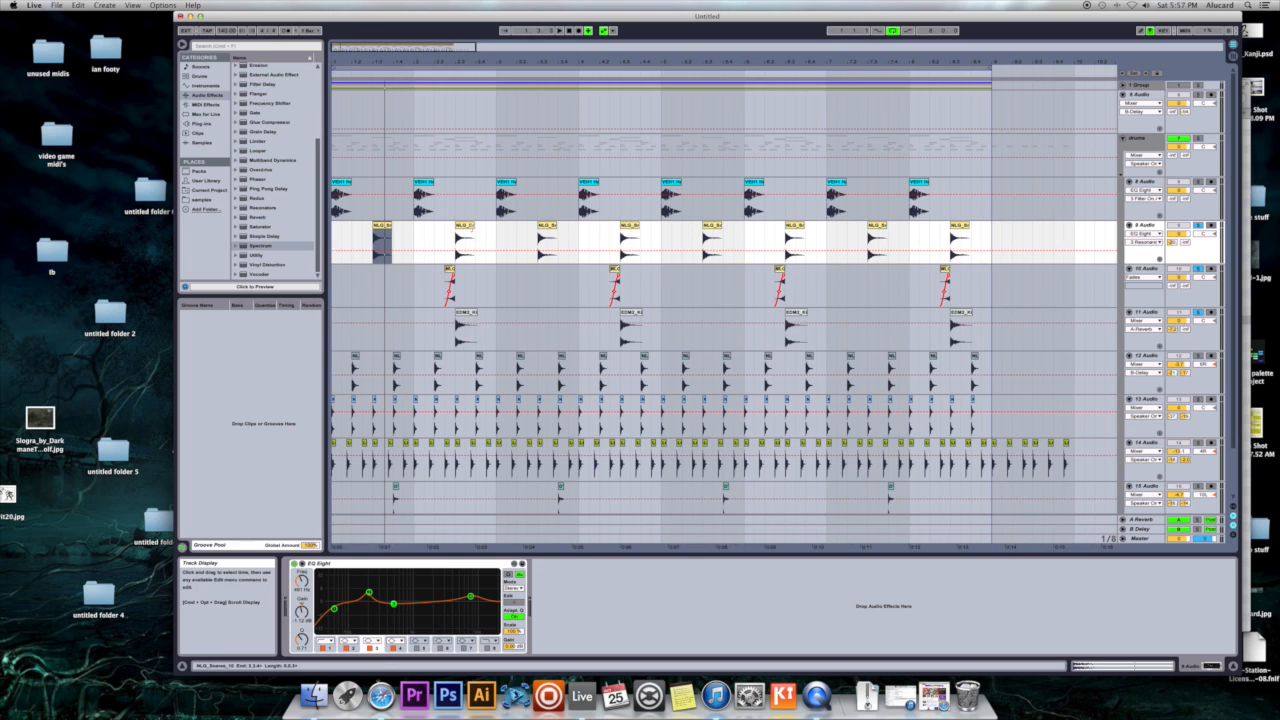
left_click(467, 225)
left_click(381, 225)
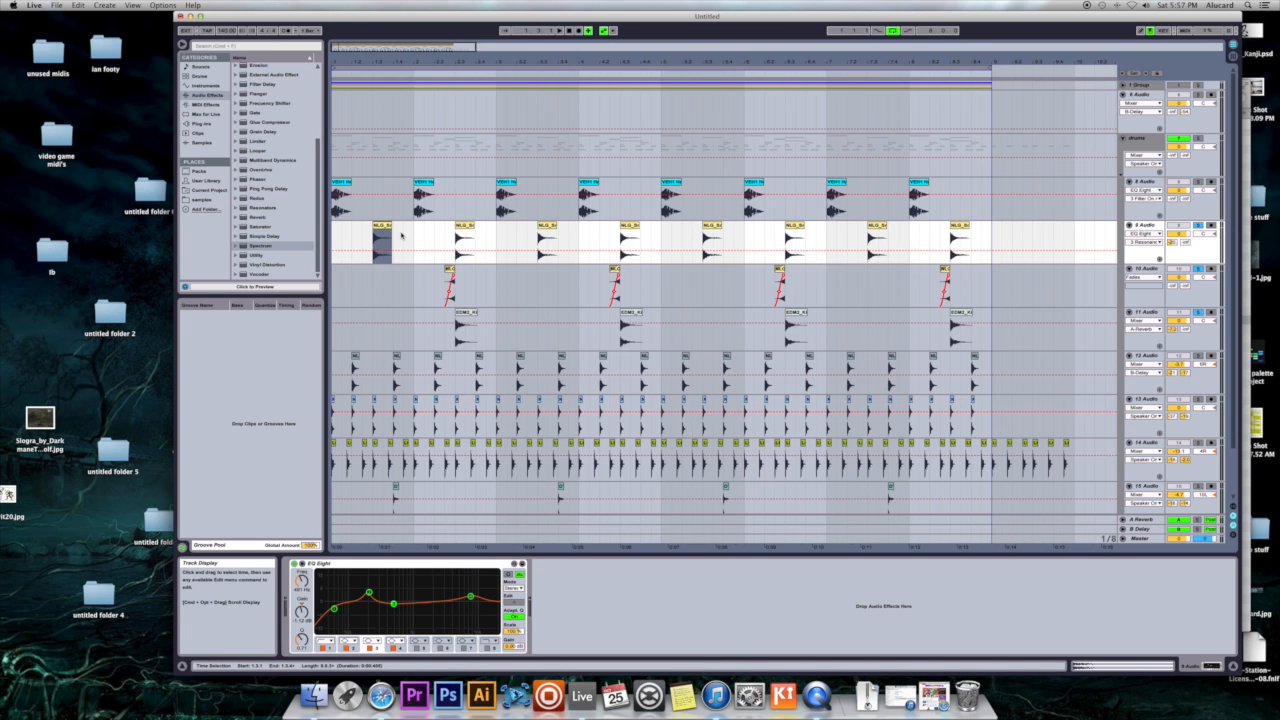
key("space")
- Play from the first reversed snare clip on 10 Audio through the following snare hit
key("space")
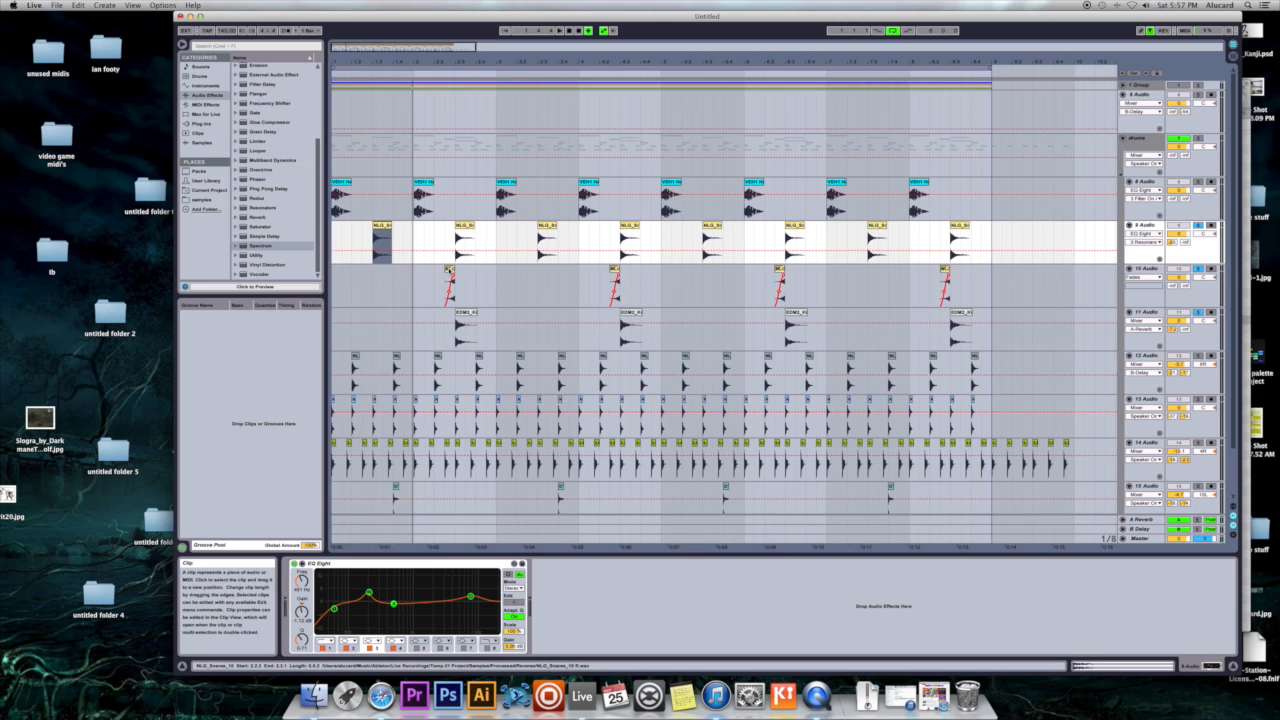
left_click(449, 270)
key("space")
key("space")
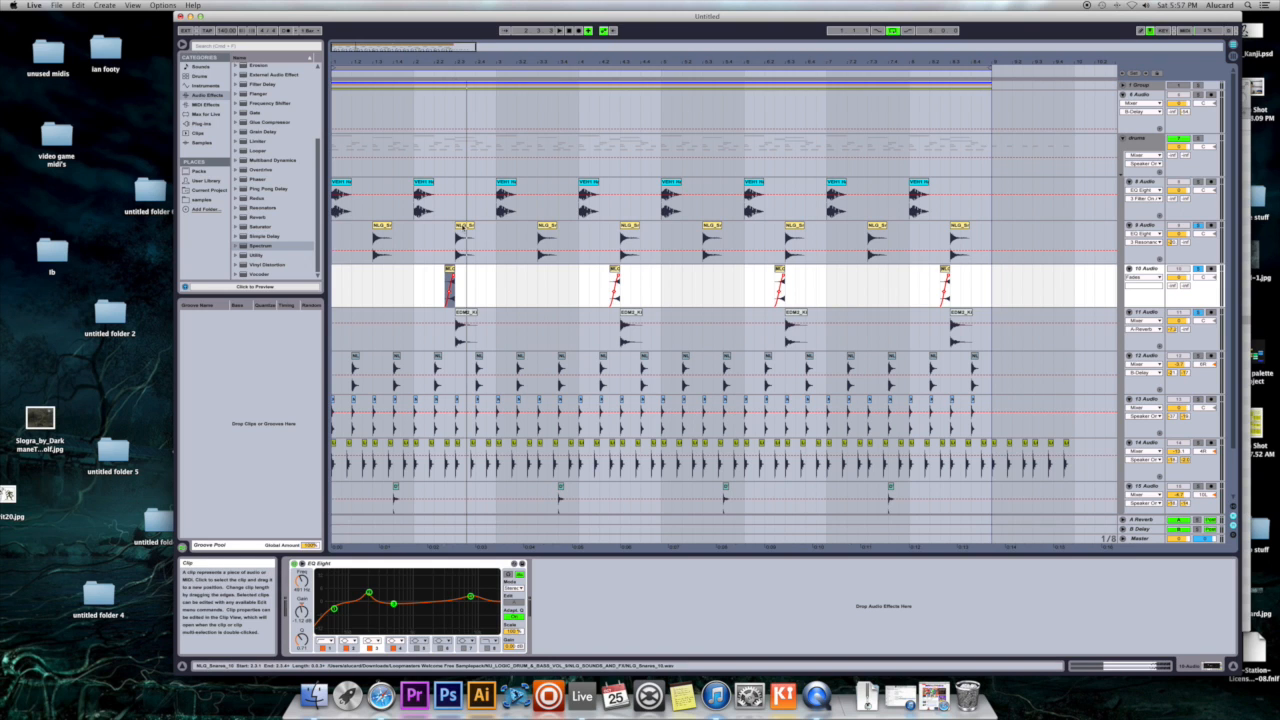
- Open the second snare clip on 9 Audio to view its sample waveform, and deselect the clip
left_click(464, 240)
double_click(464, 240)
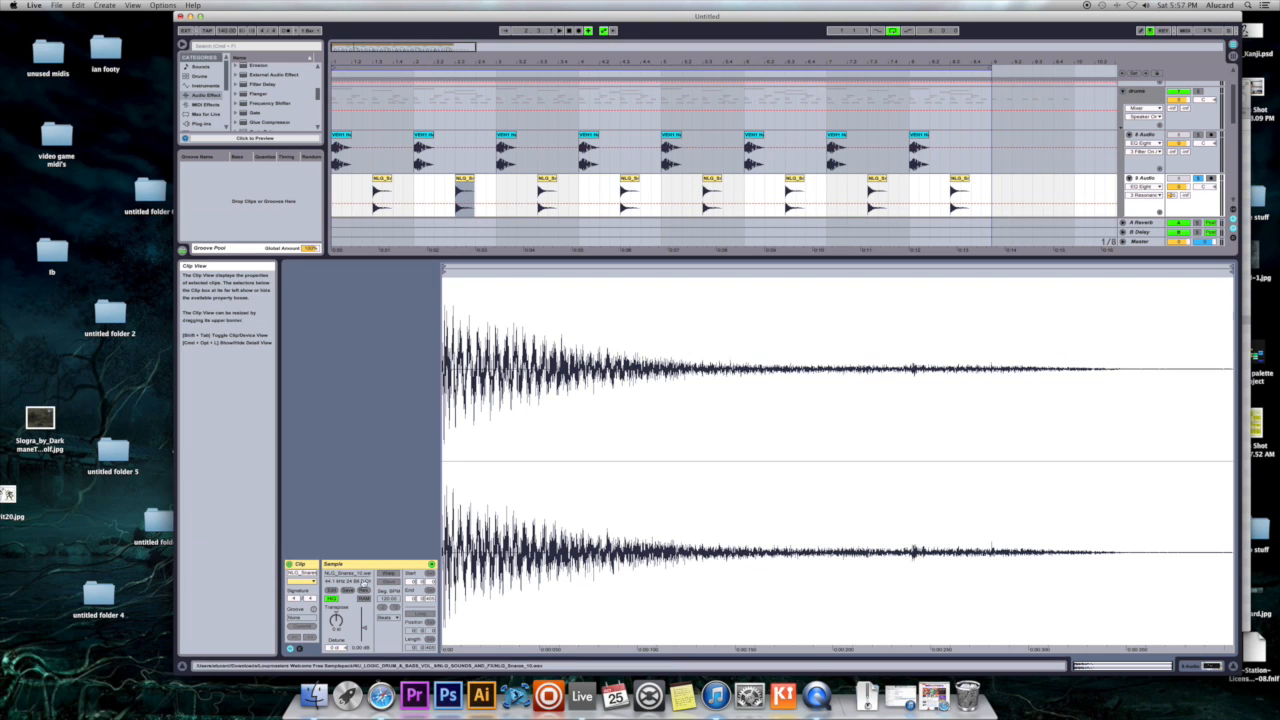
left_click(494, 184)
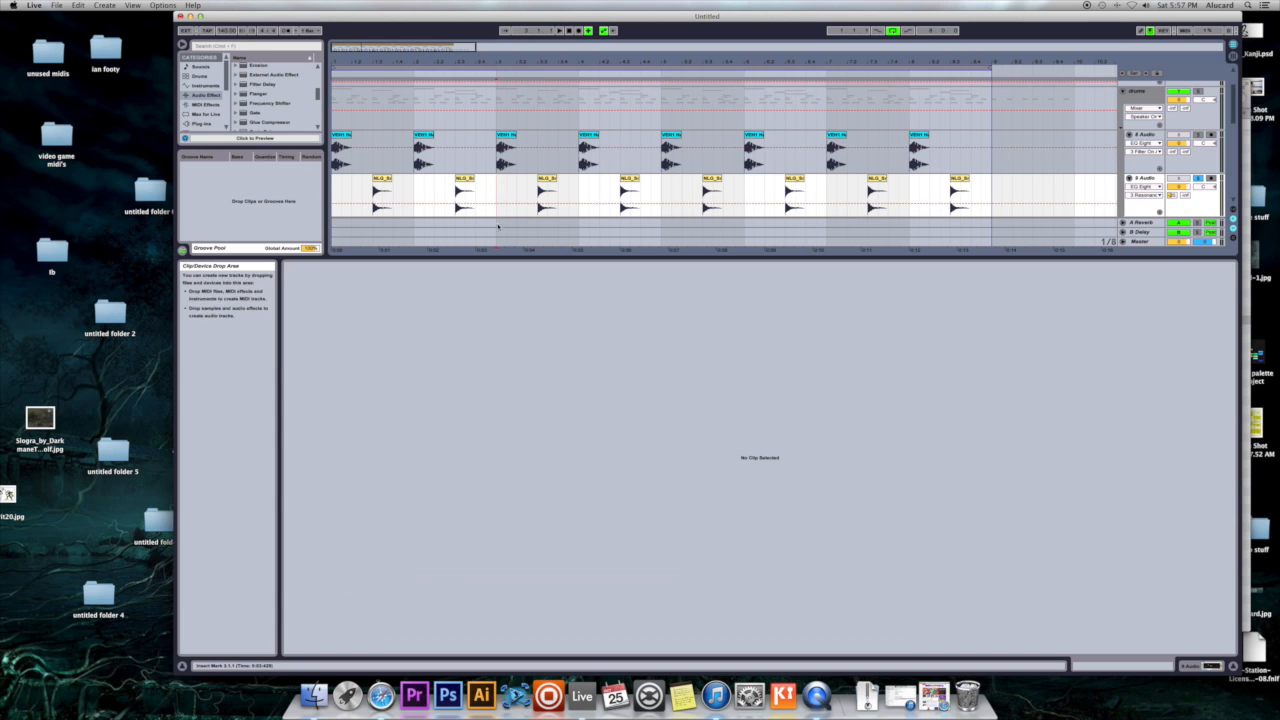
- Show the devices of 9 Audio again and play the soloed snare layers from the start of the arrangement
left_click(1155, 178)
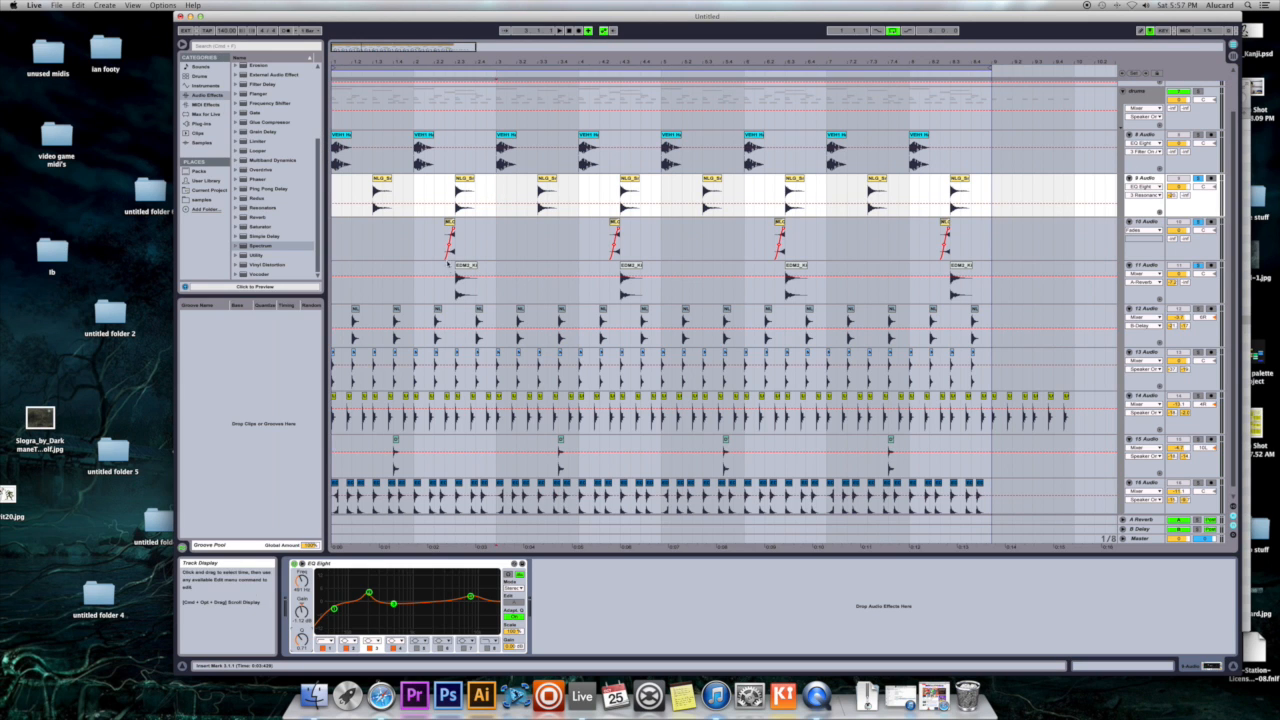
left_click(383, 189)
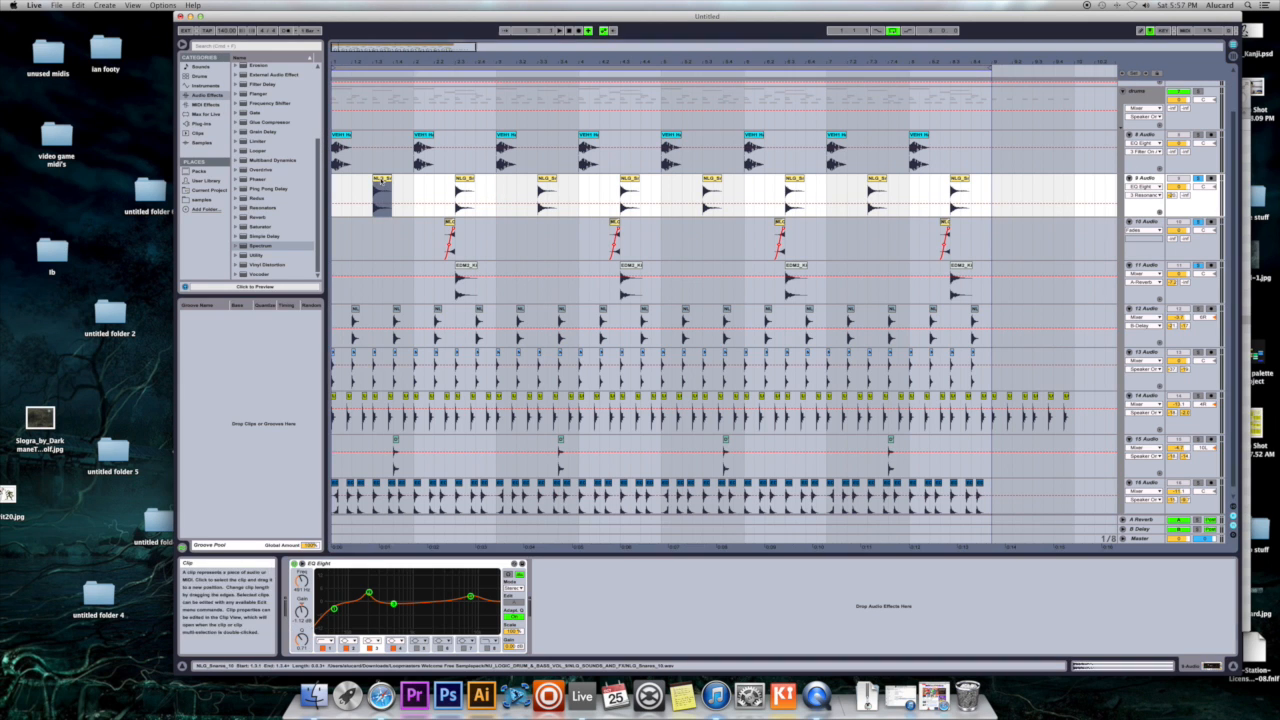
left_click(332, 189)
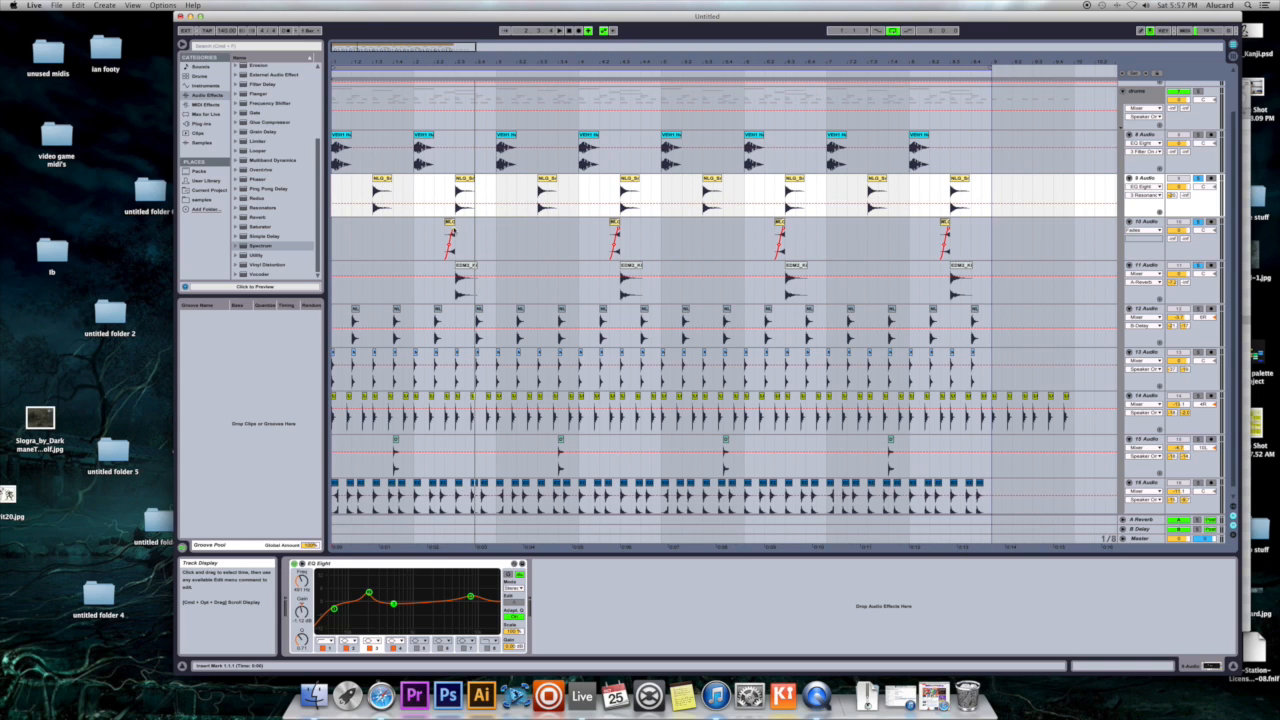
- Inspect the first reversed snare clip on 10 Audio and the first snare clip on 11 Audio, checking each clip's available options
left_click(450, 230)
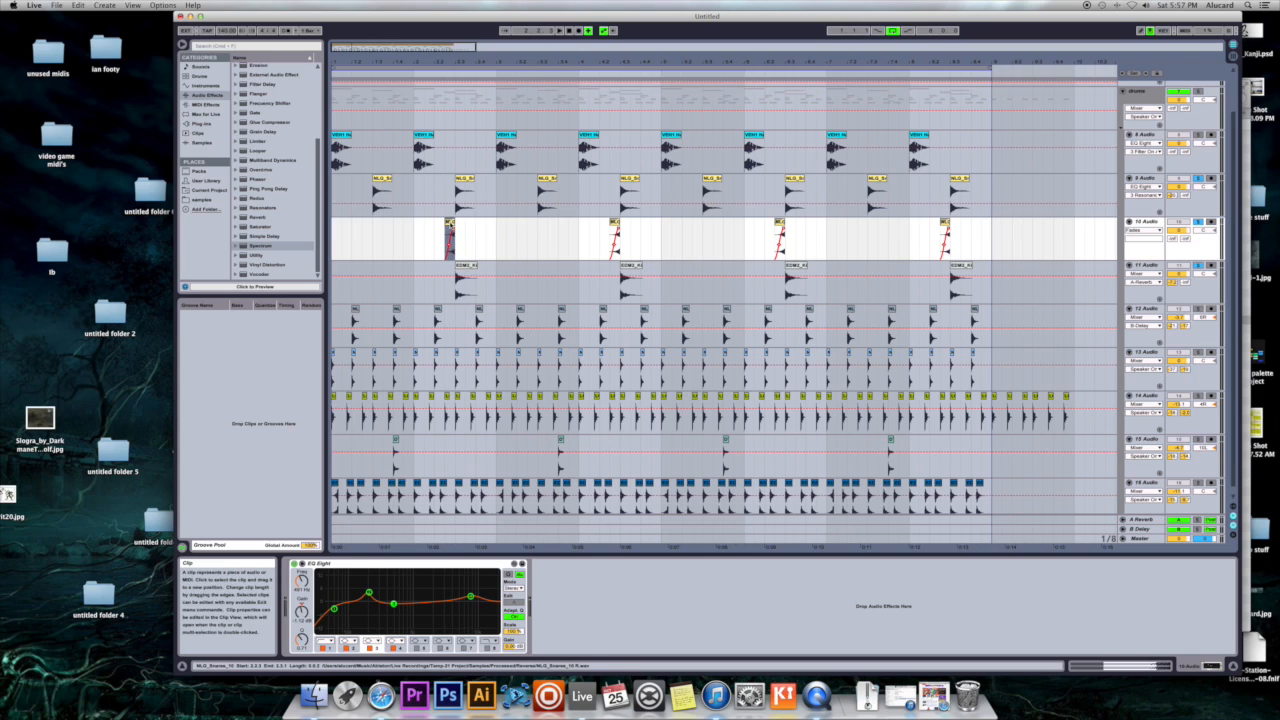
right_click(455, 227)
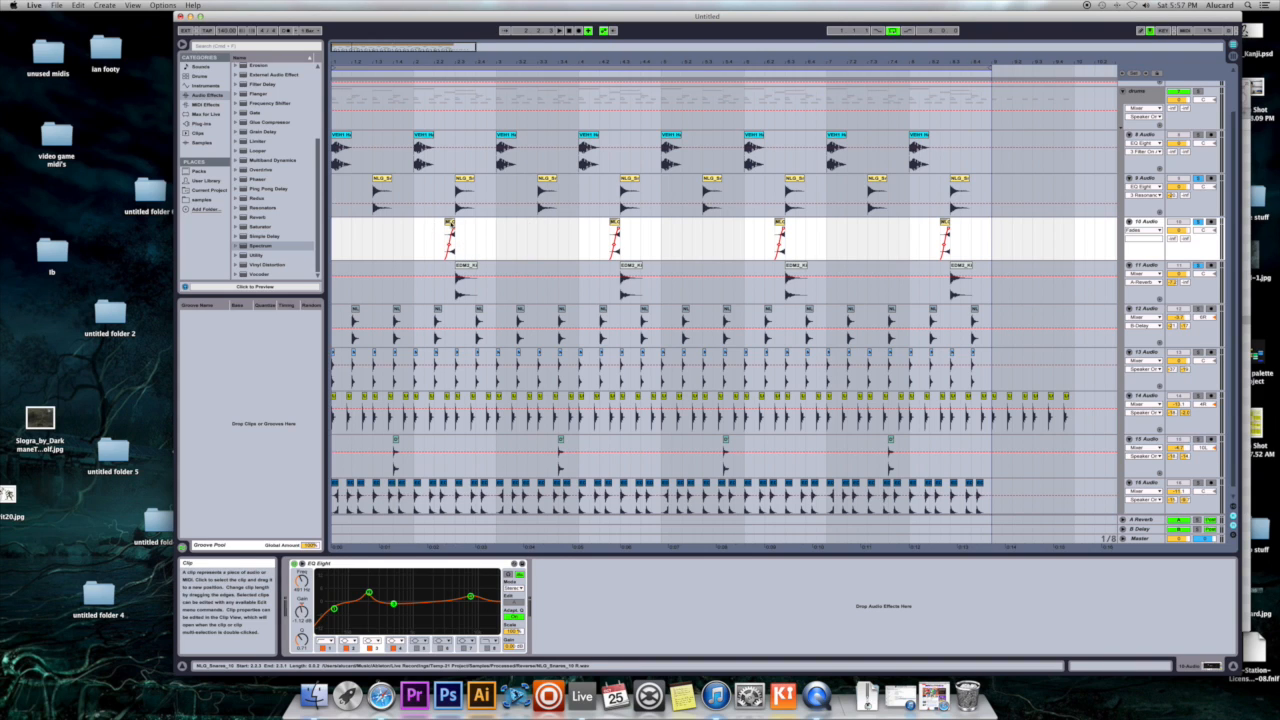
left_click(436, 240)
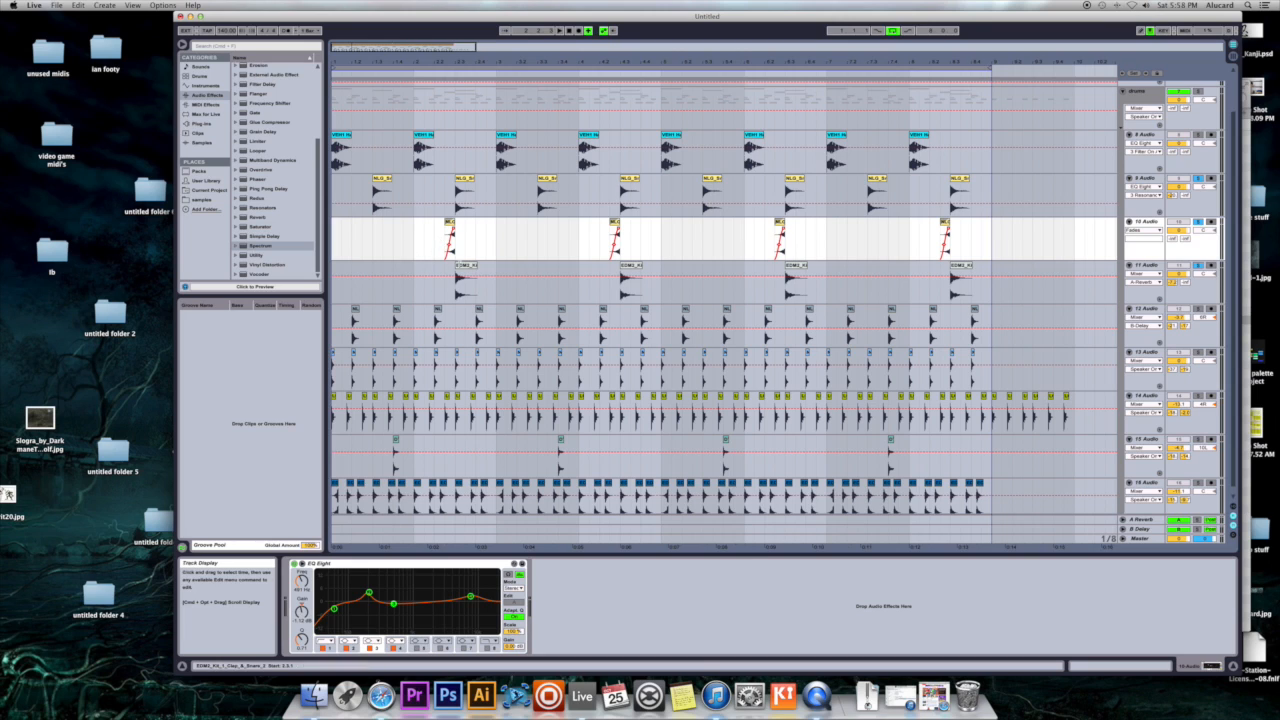
right_click(460, 266)
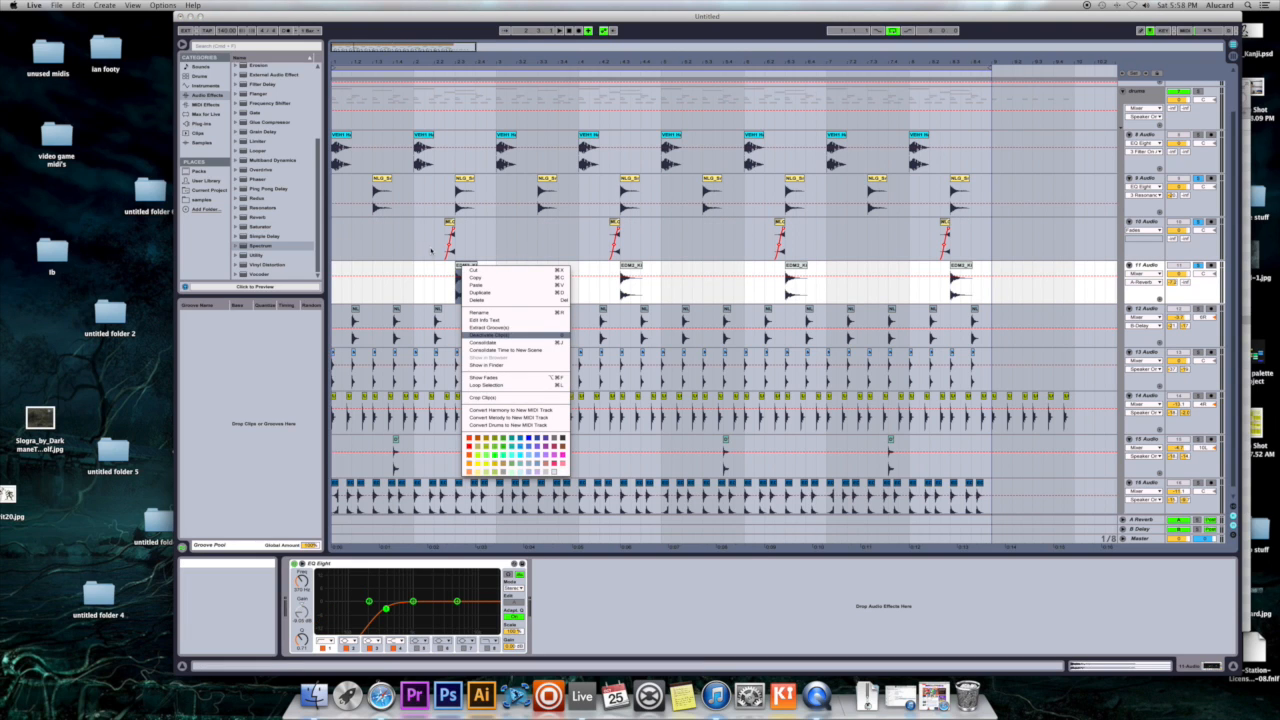
left_click(430, 253)
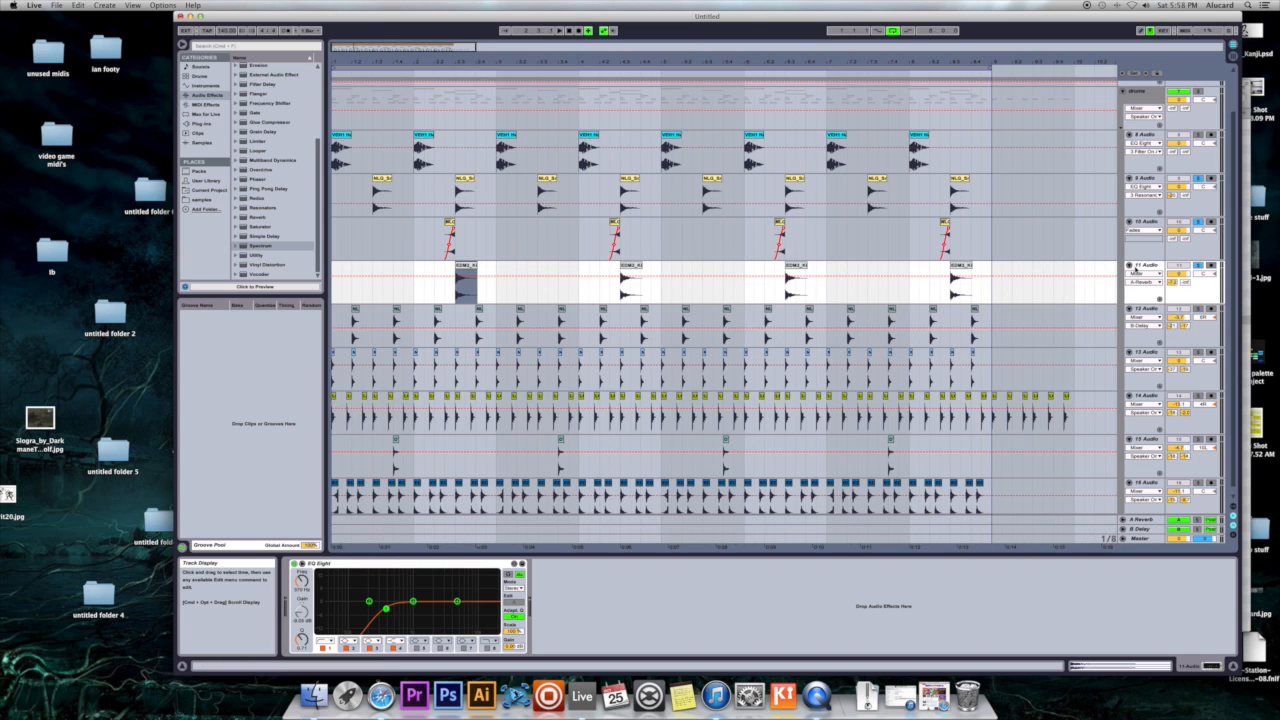
left_click(466, 268)
left_click(425, 394)
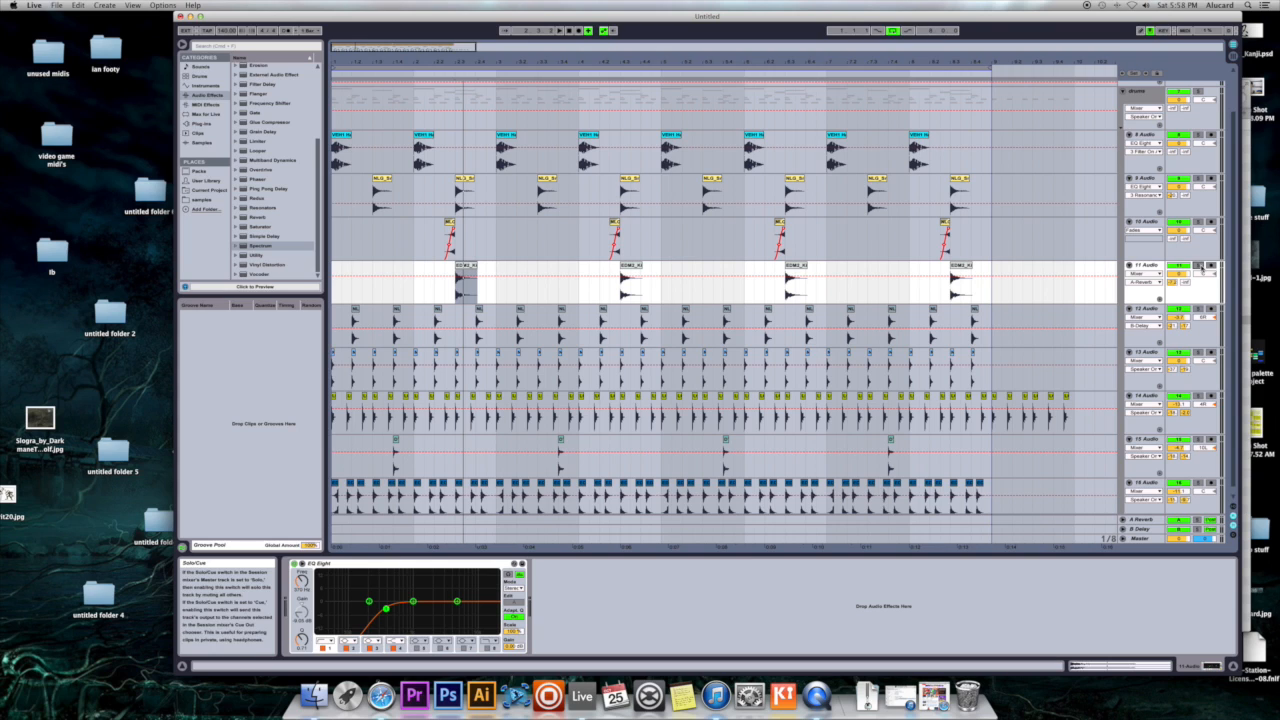
- Solo the kick and snare tracks 8 Audio through 11 Audio and play them together from the start of the arrangement
left_click(1198, 222)
left_click(1198, 179)
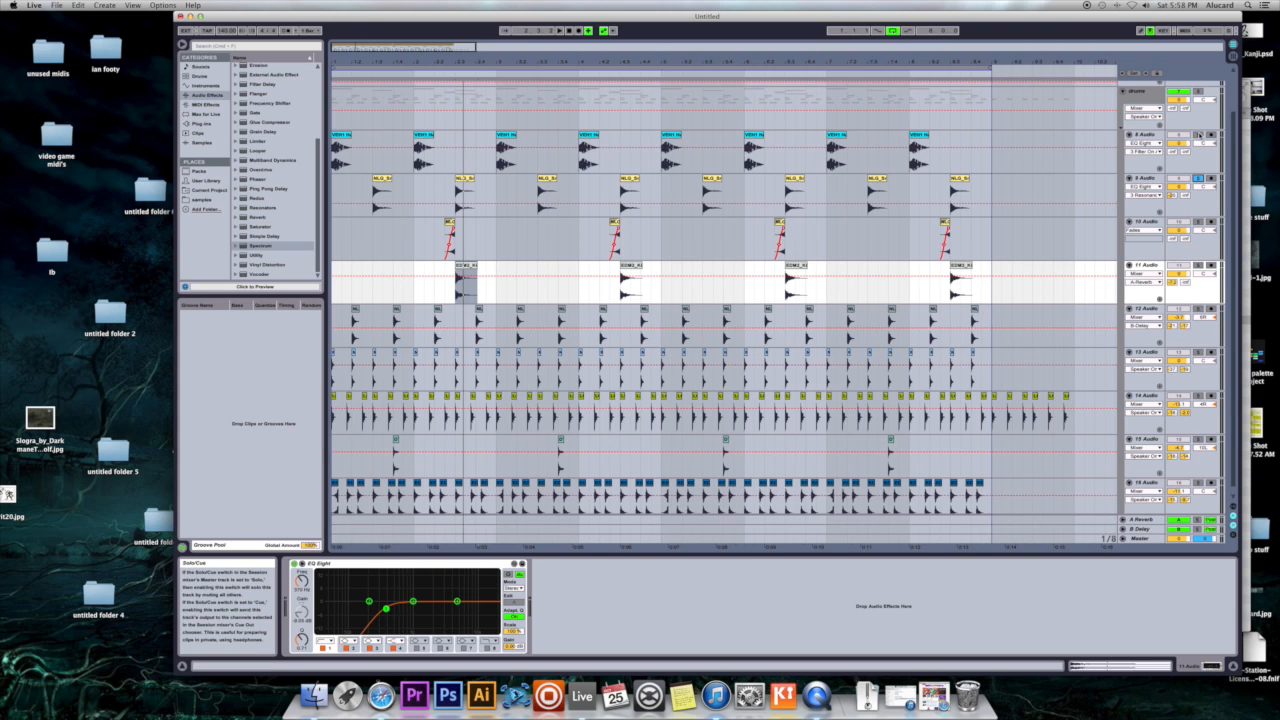
left_click(1198, 222, "super")
left_click(1198, 266, "super")
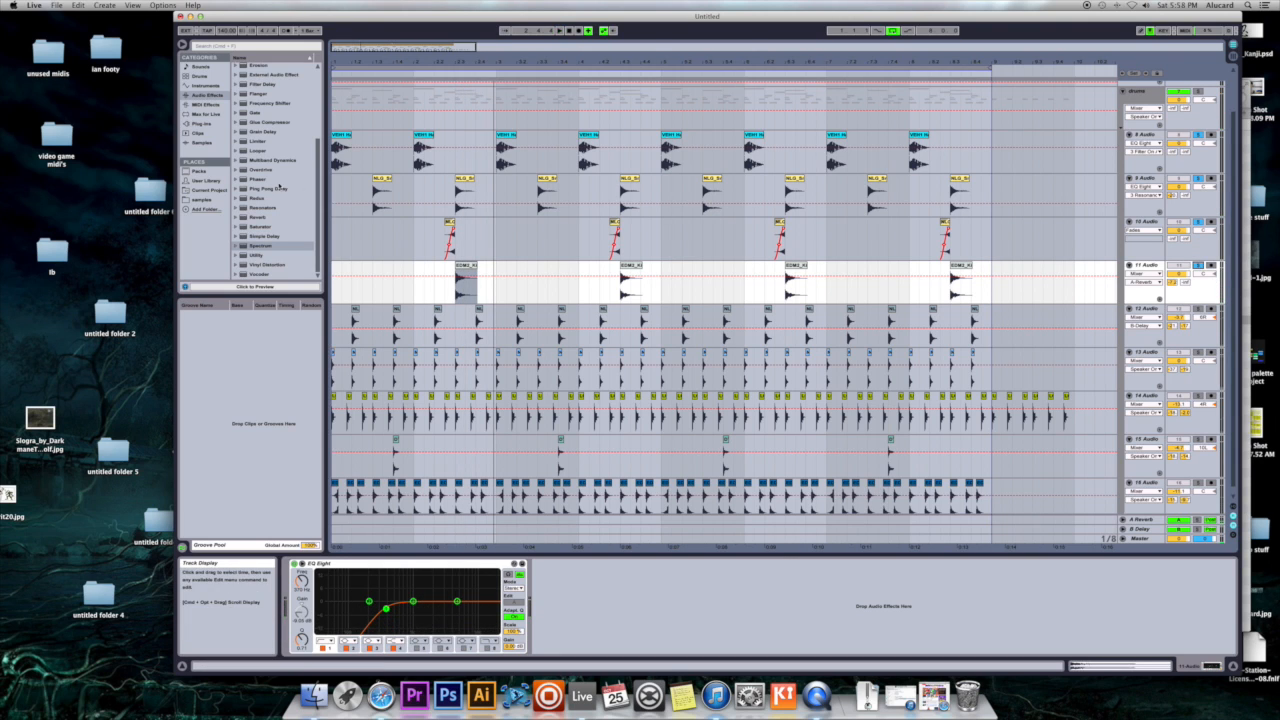
left_click(335, 186)
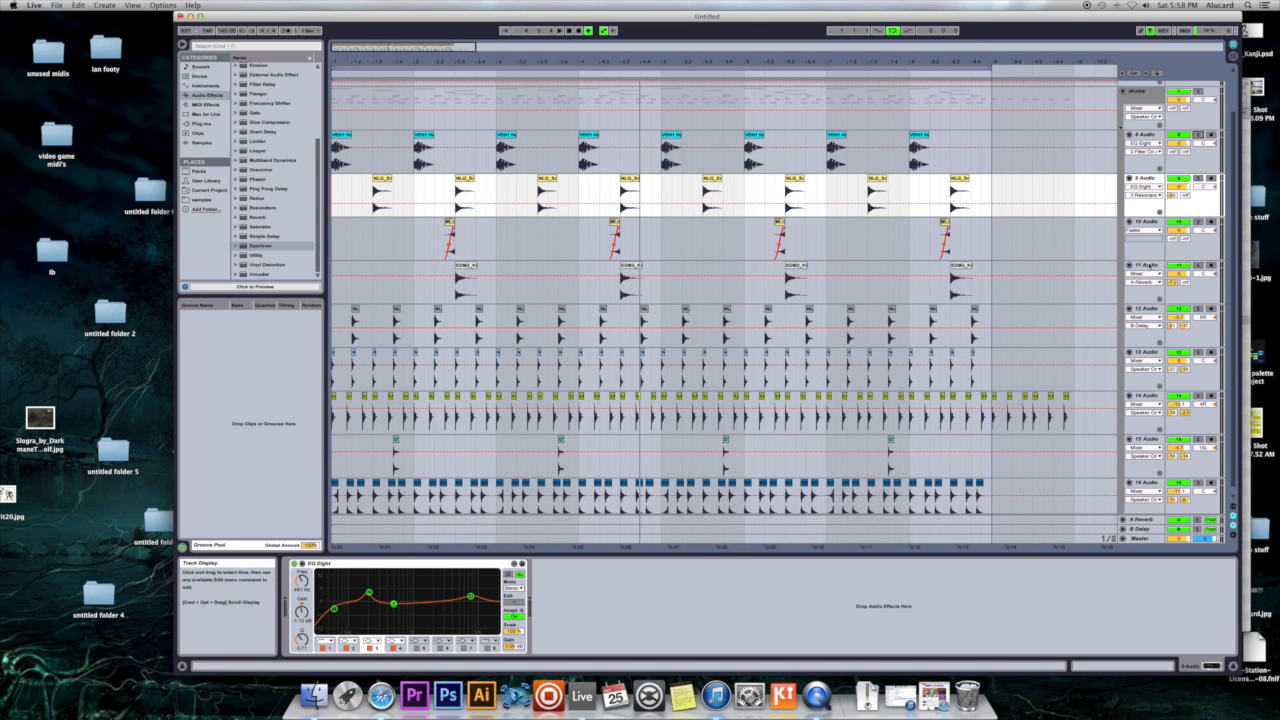
- Fold the kick and snare tracks 8 Audio through 11 Audio
left_click(1130, 265)
left_click(1130, 222)
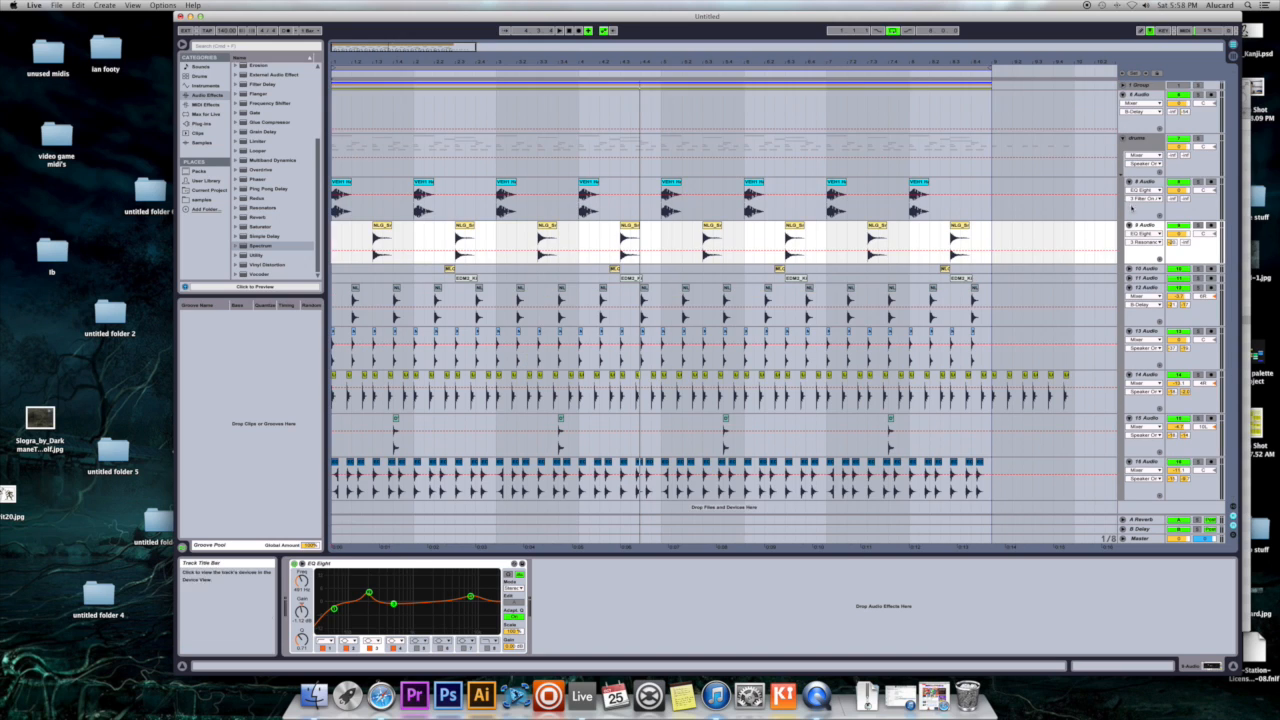
left_click(1130, 225)
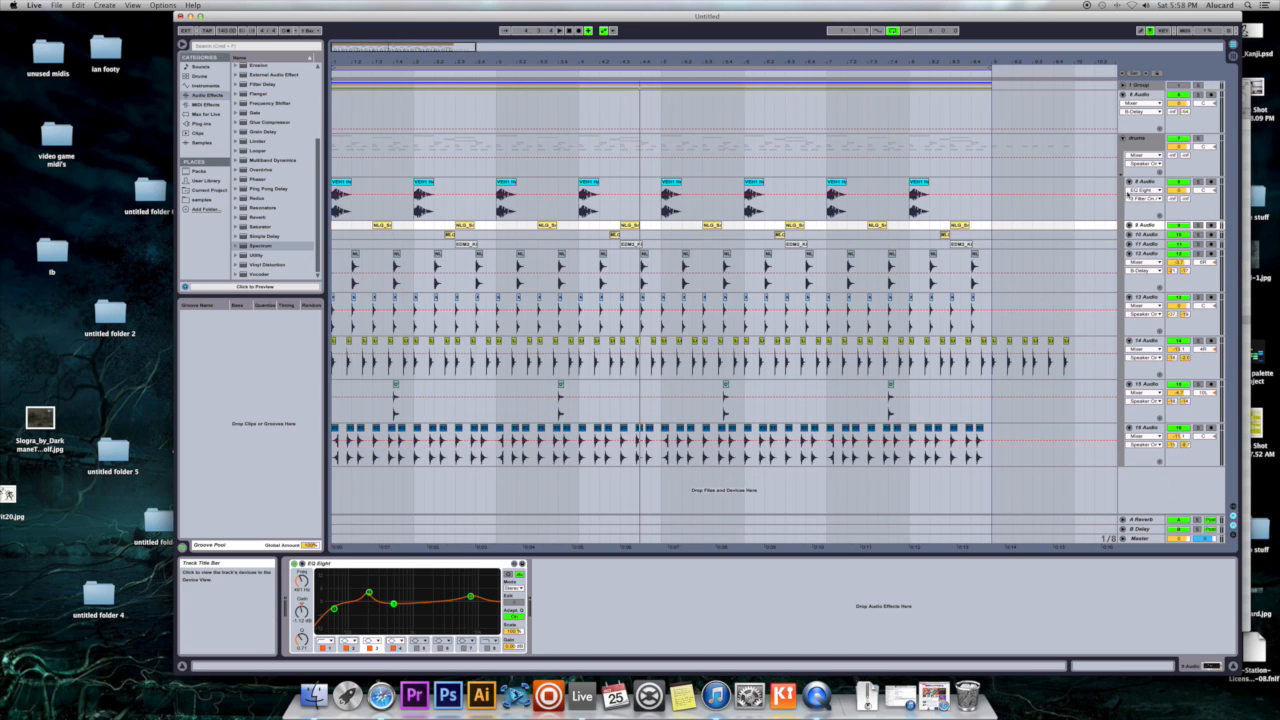
left_click(1129, 181)
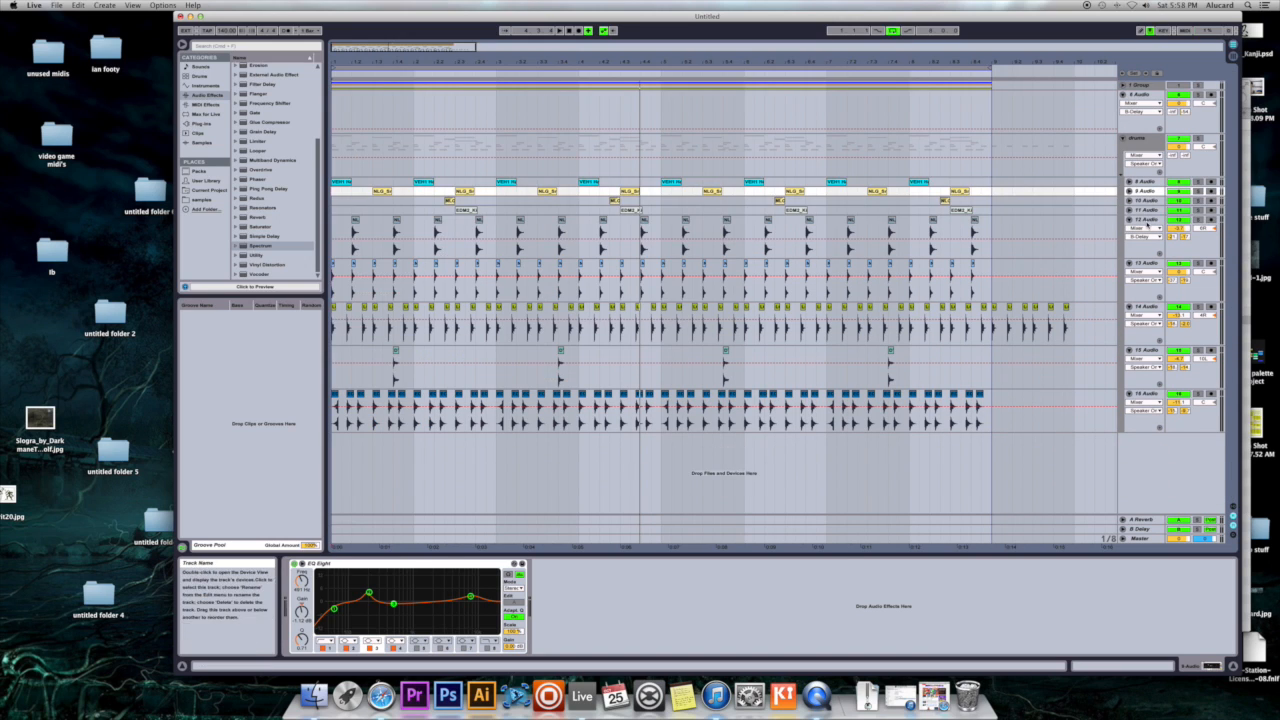
- Solo 12 Audio and play it, bypassing and re-enabling its EQ Eight to compare the sound
left_click(1148, 221)
left_click(1199, 220)
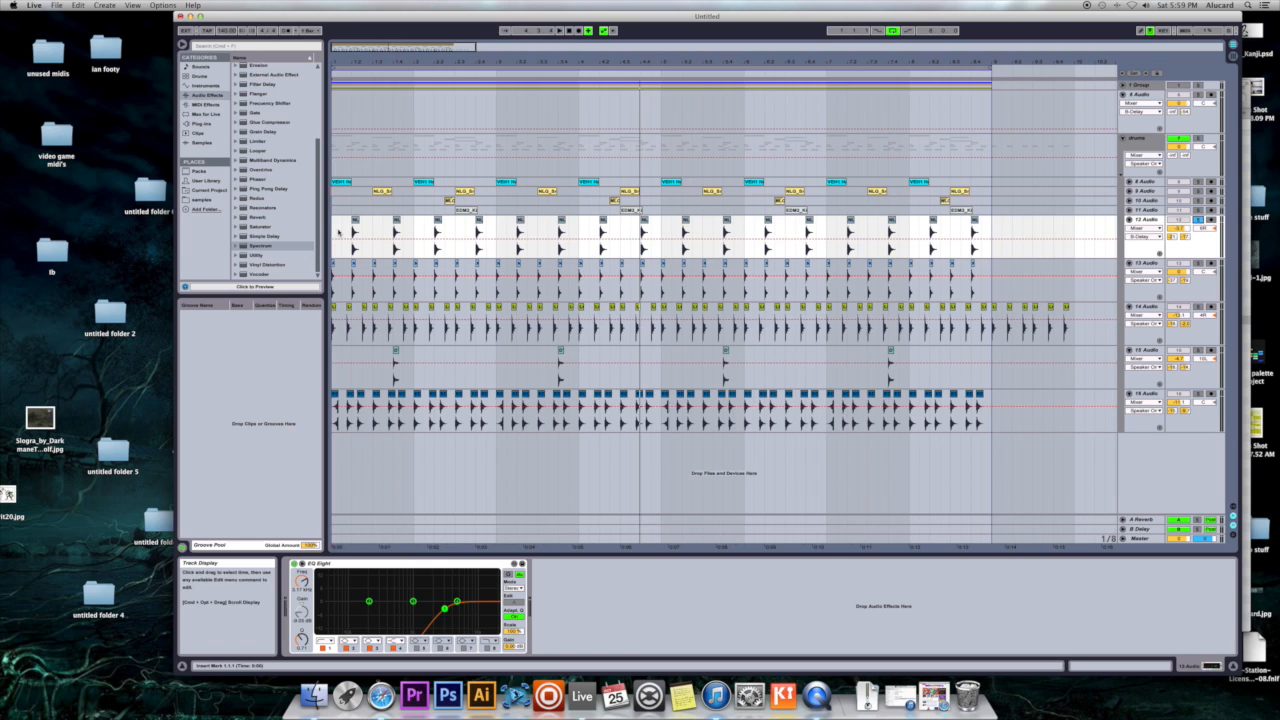
key("space")
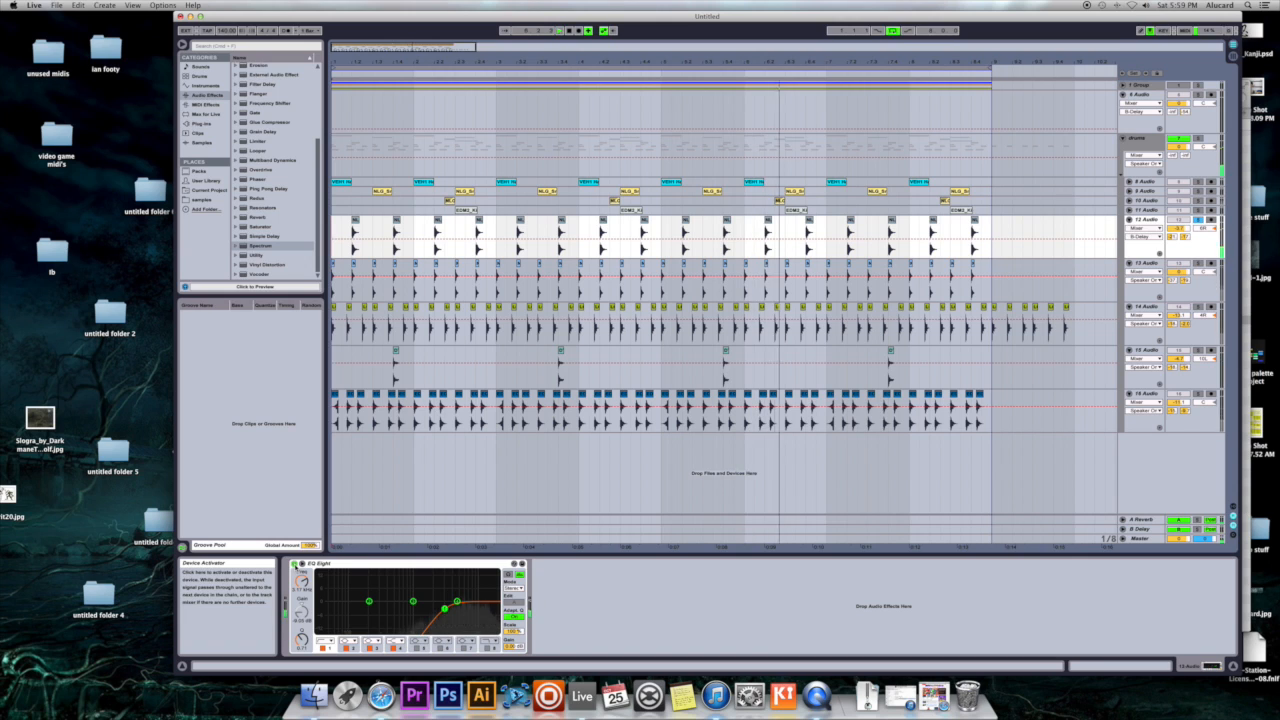
left_click(294, 564)
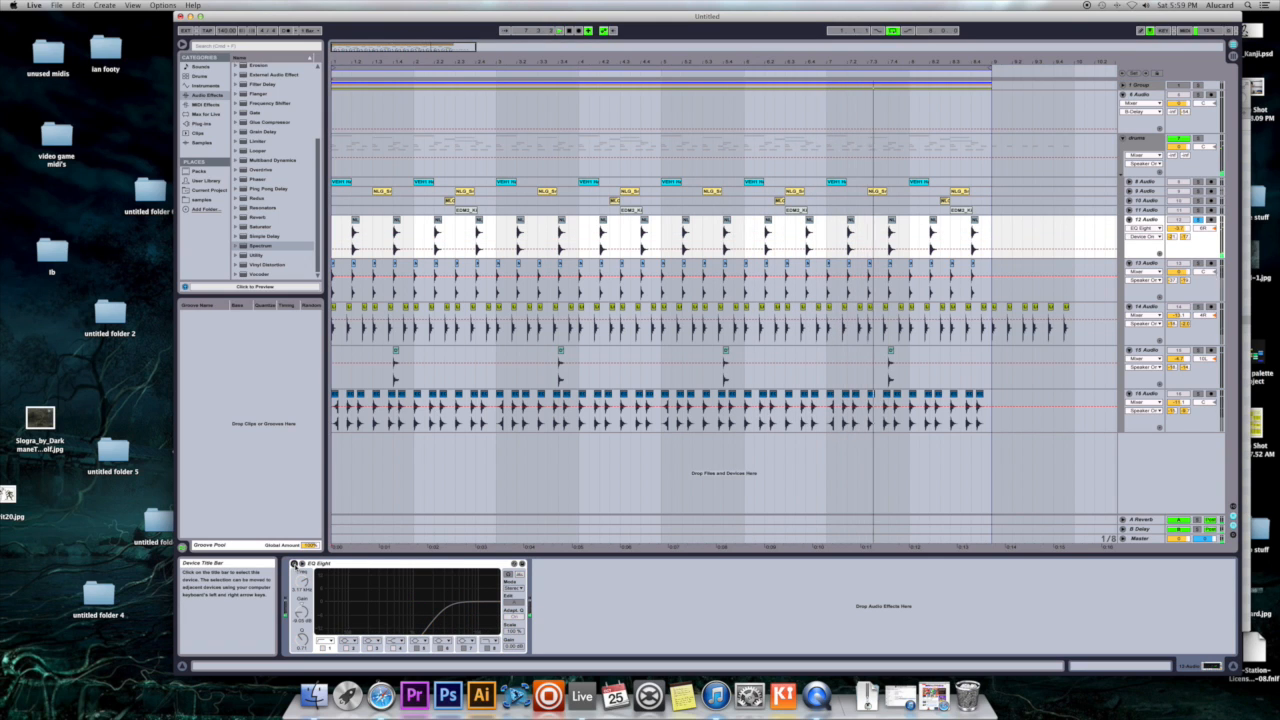
left_click(294, 565)
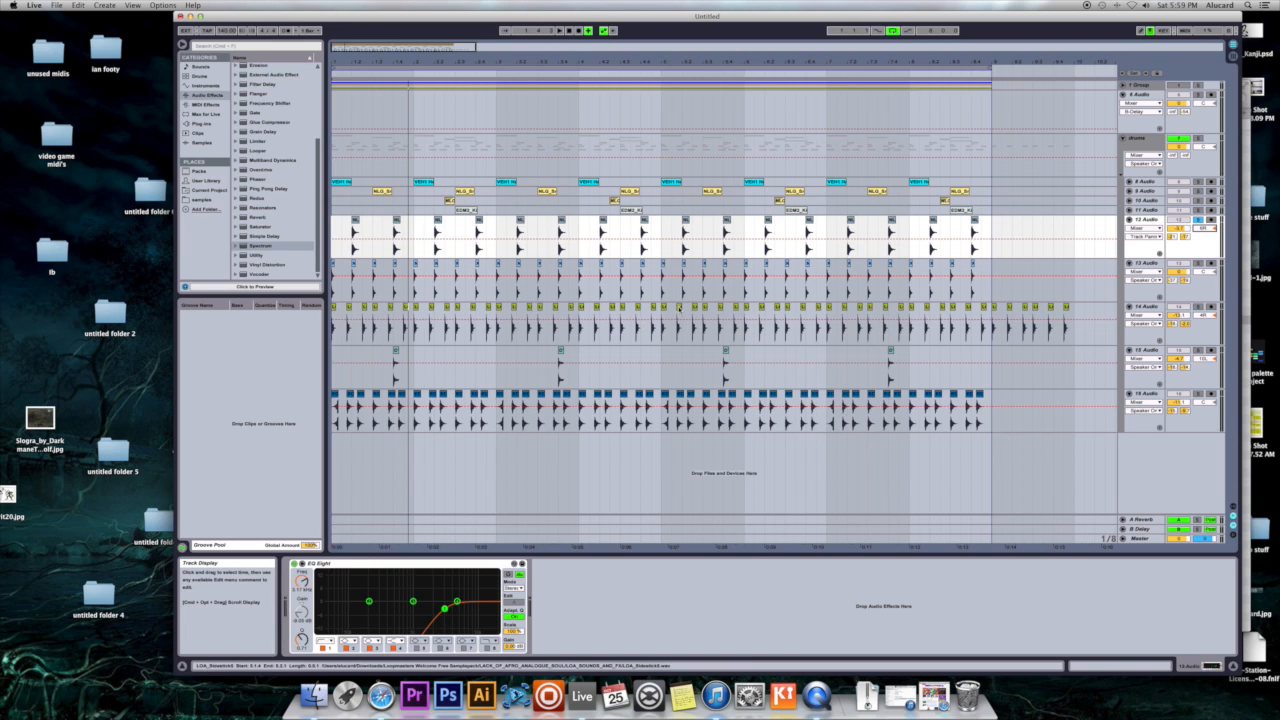
- Inspect percussion clips on 14, 15 and 16 Audio, and play the soloed 12 Audio from its last clip
left_click(679, 328)
left_click(725, 385)
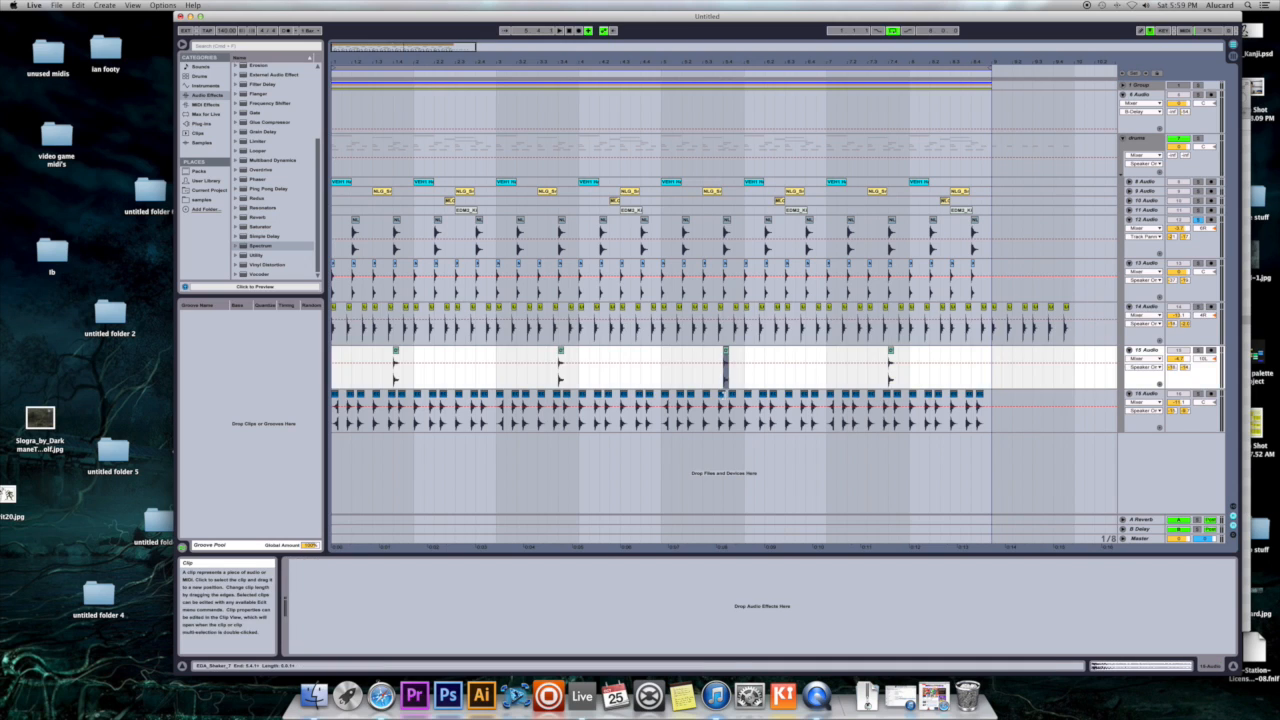
left_click(720, 412)
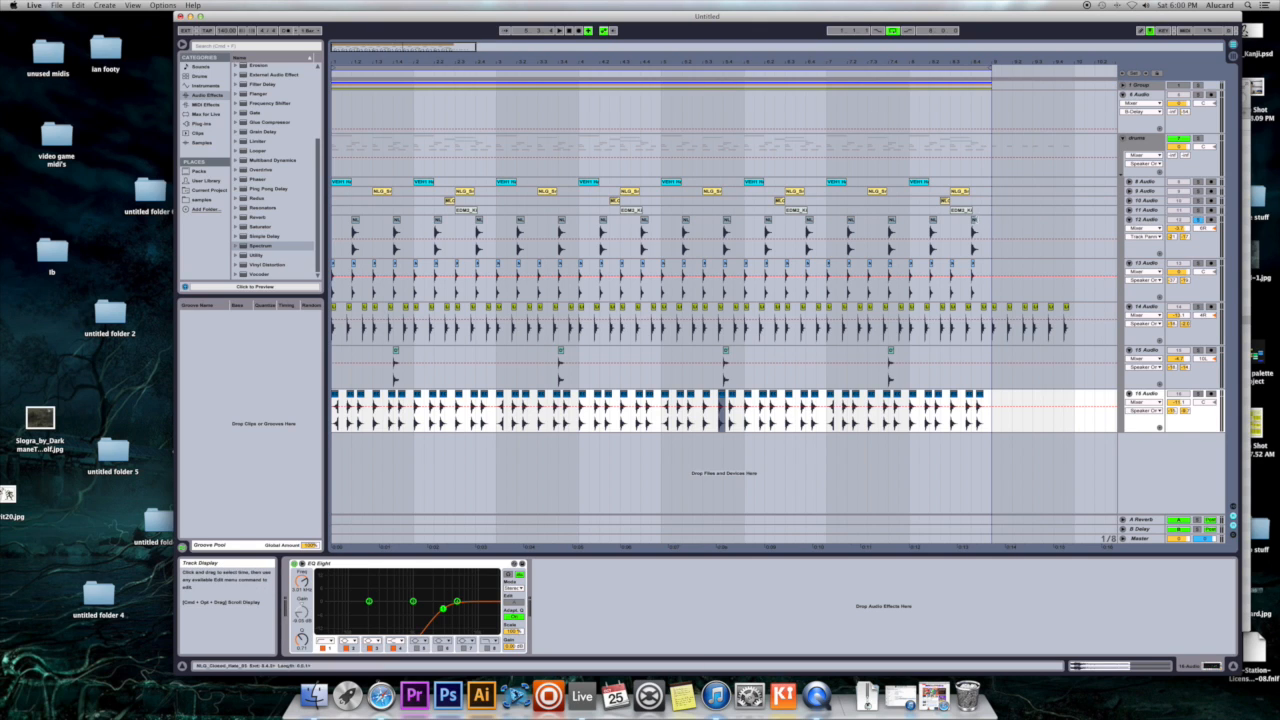
left_click(975, 221)
key("space")
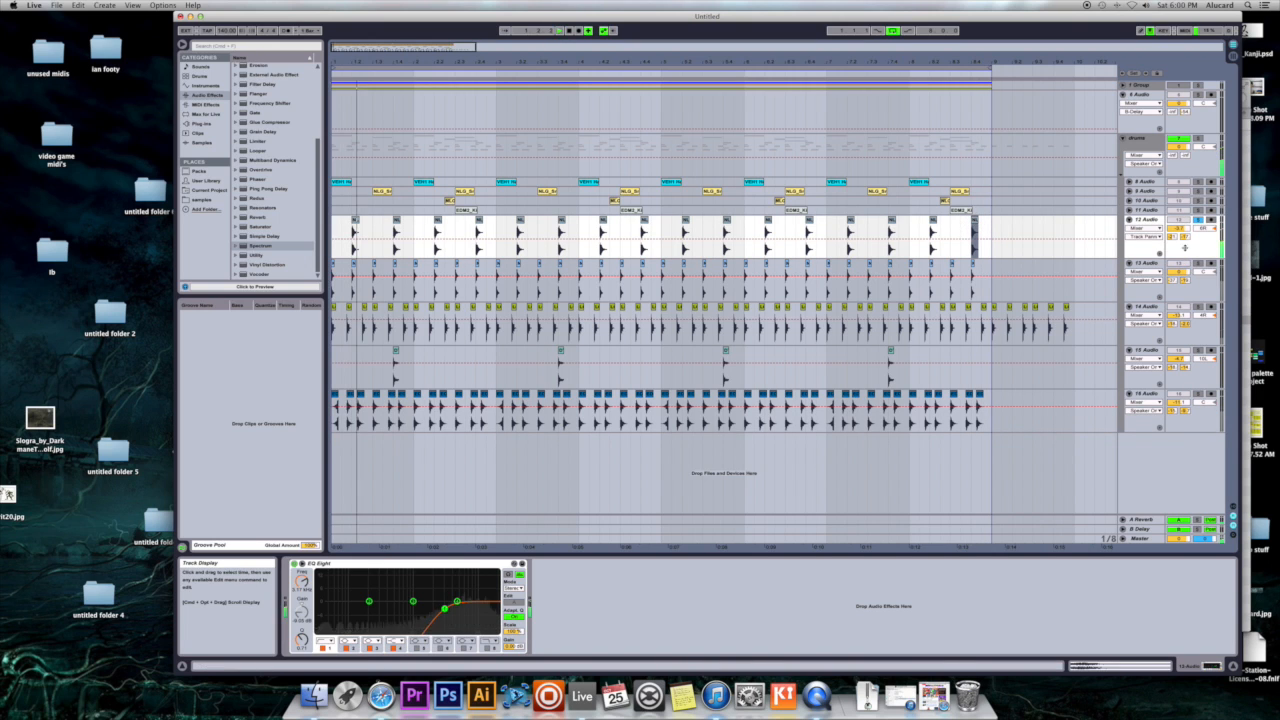
- Solo 13 Audio together with 12 Audio and play both hi-hat tracks from the start of the arrangement
left_click(1146, 272)
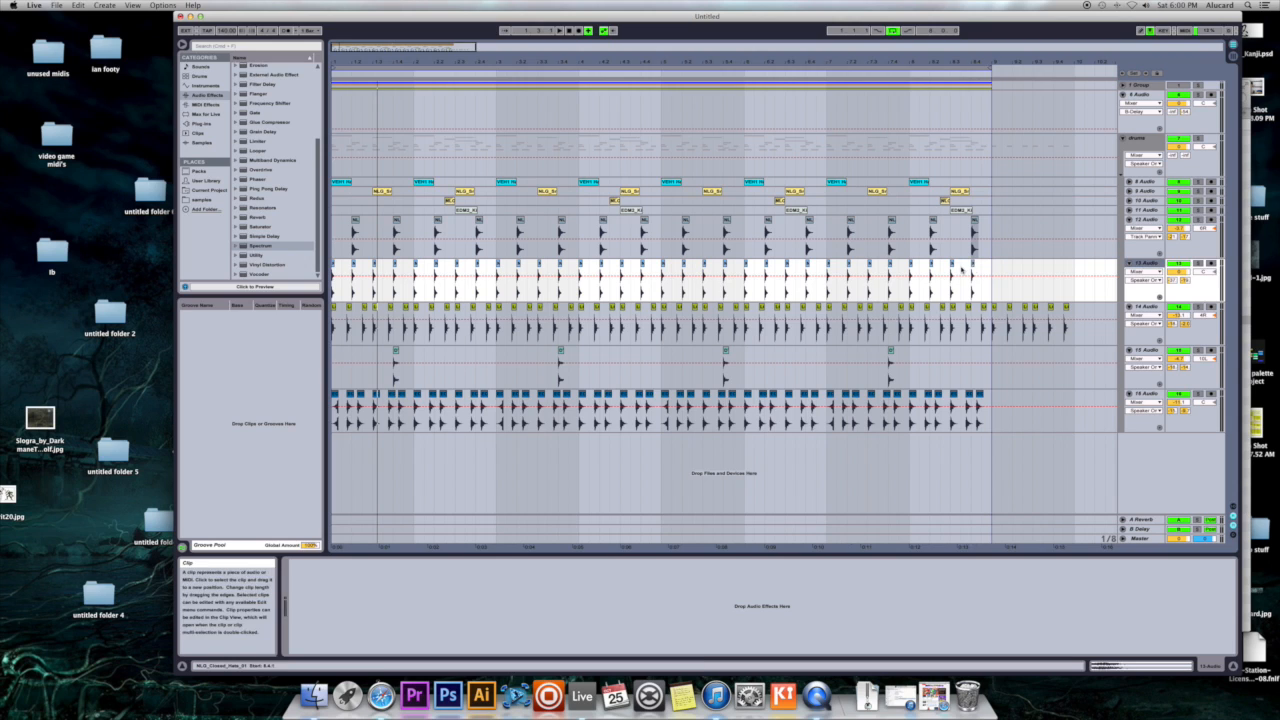
left_click(1199, 264)
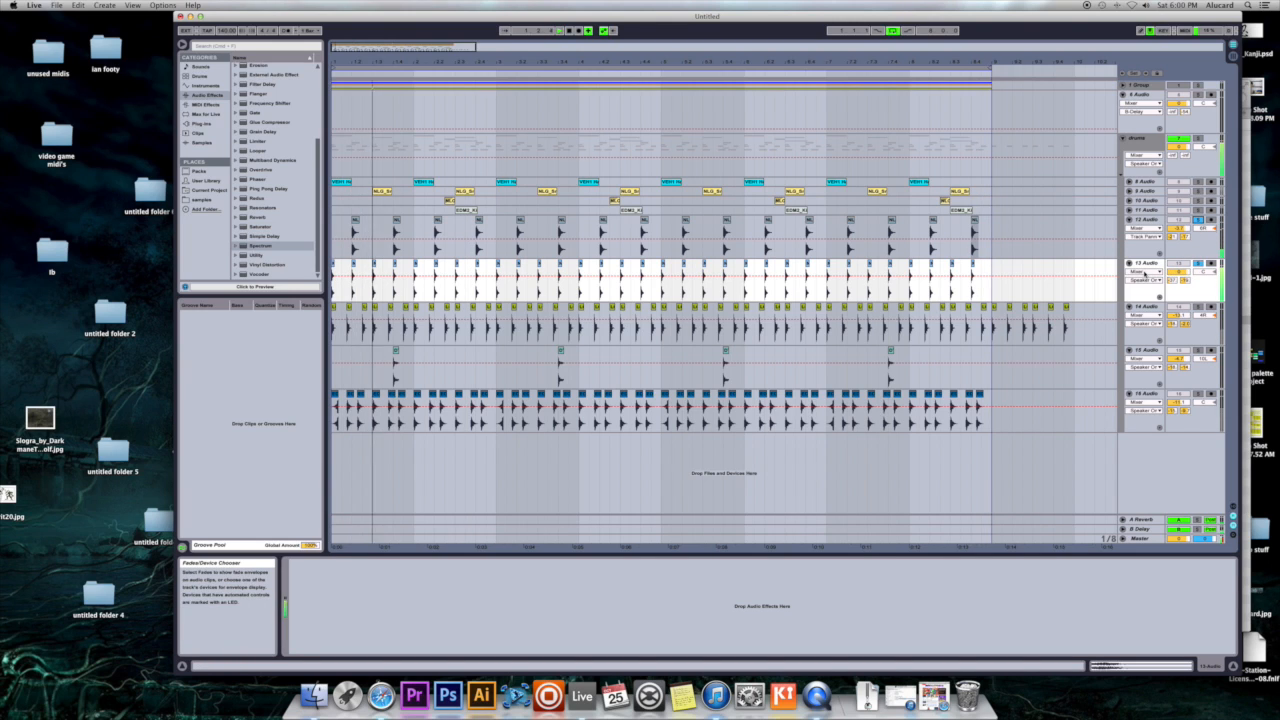
left_click(812, 295)
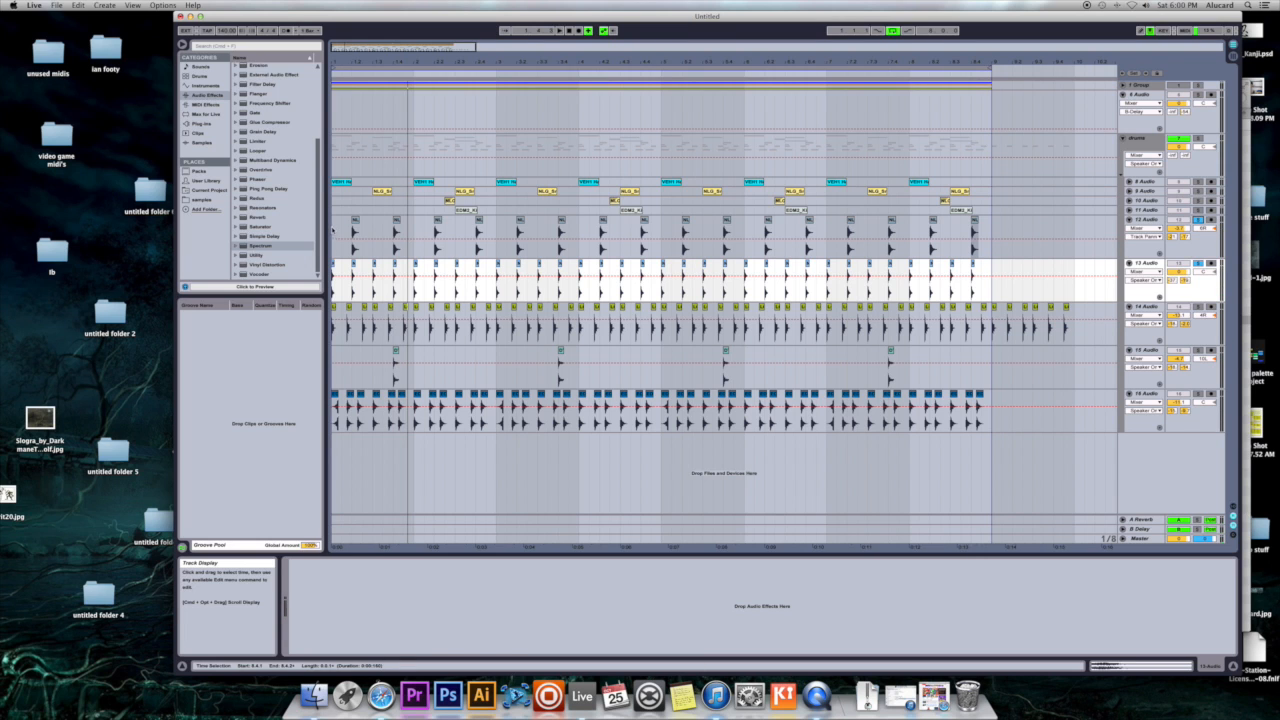
left_click(333, 229)
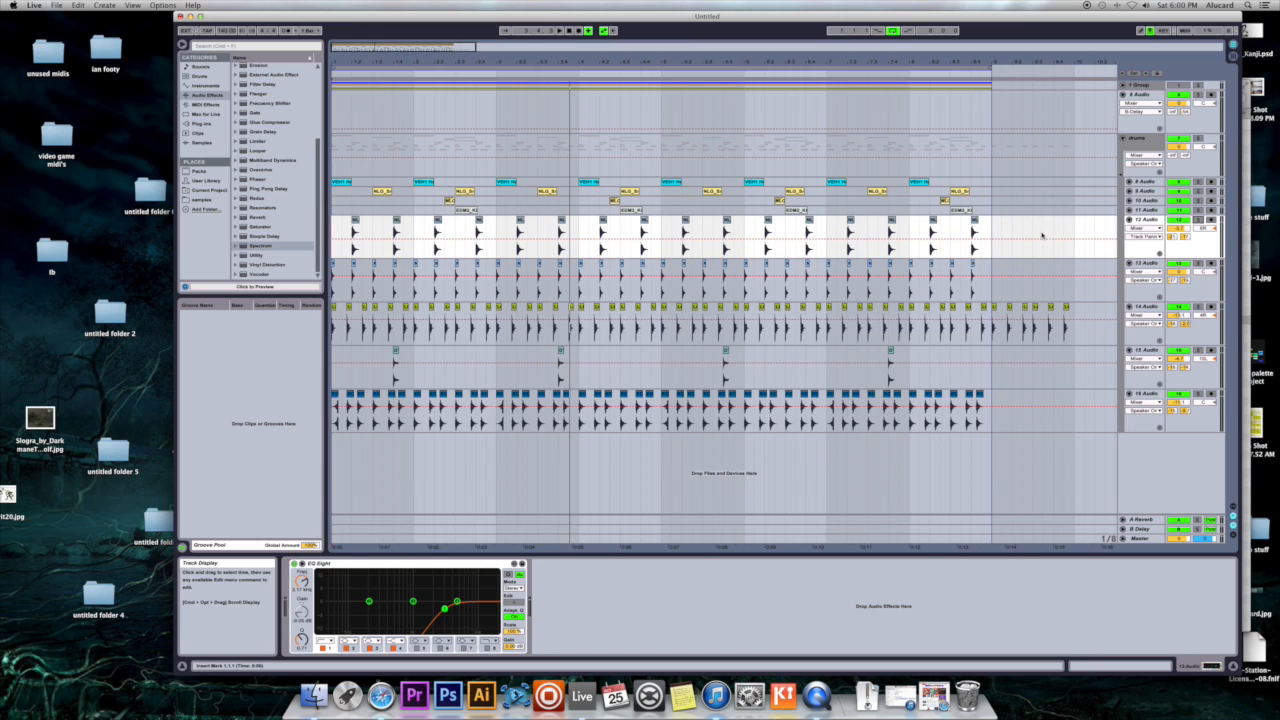
- Play the soloed 14 Audio from the start and expand both of its EQ Eight devices to view their curves
left_click(1141, 312)
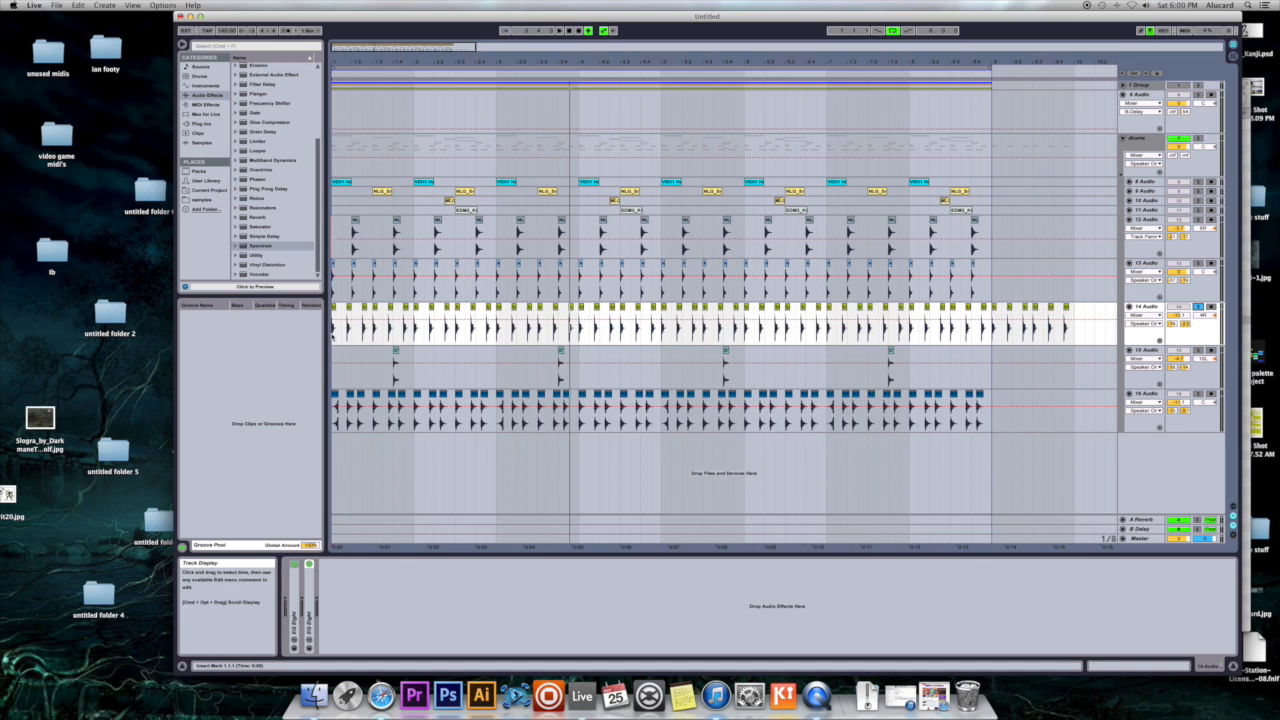
key("space")
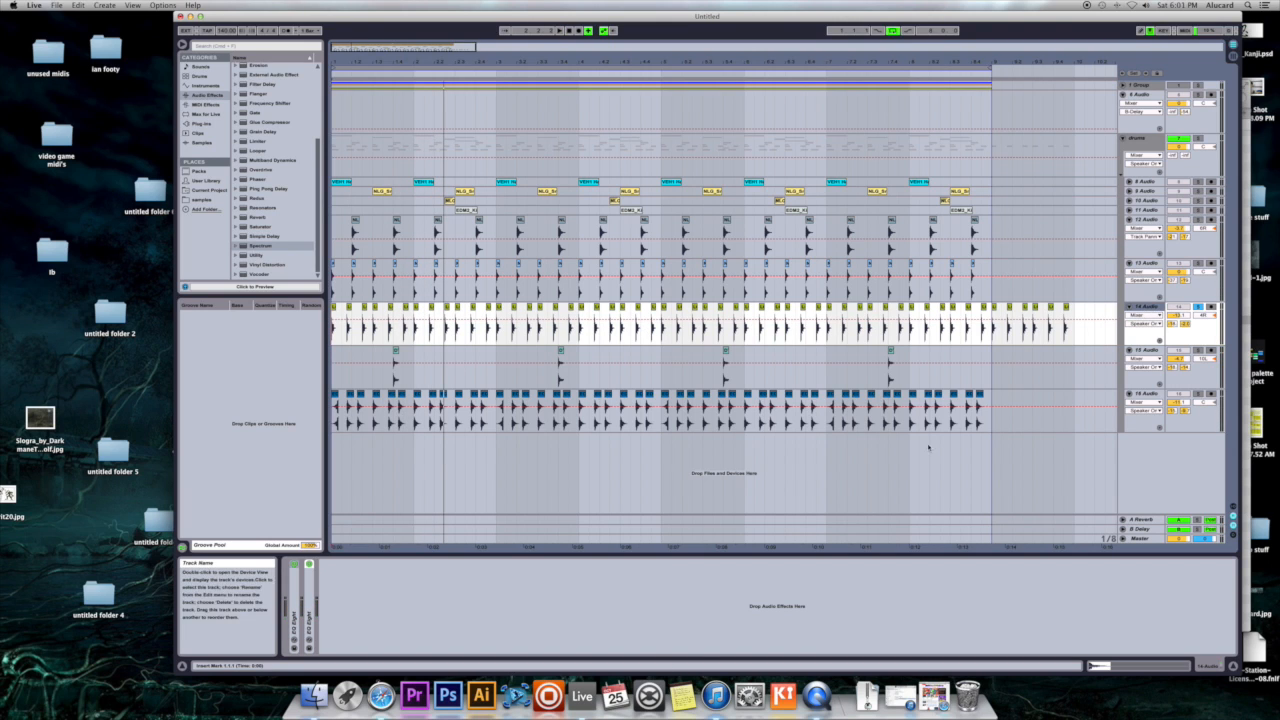
double_click(297, 610)
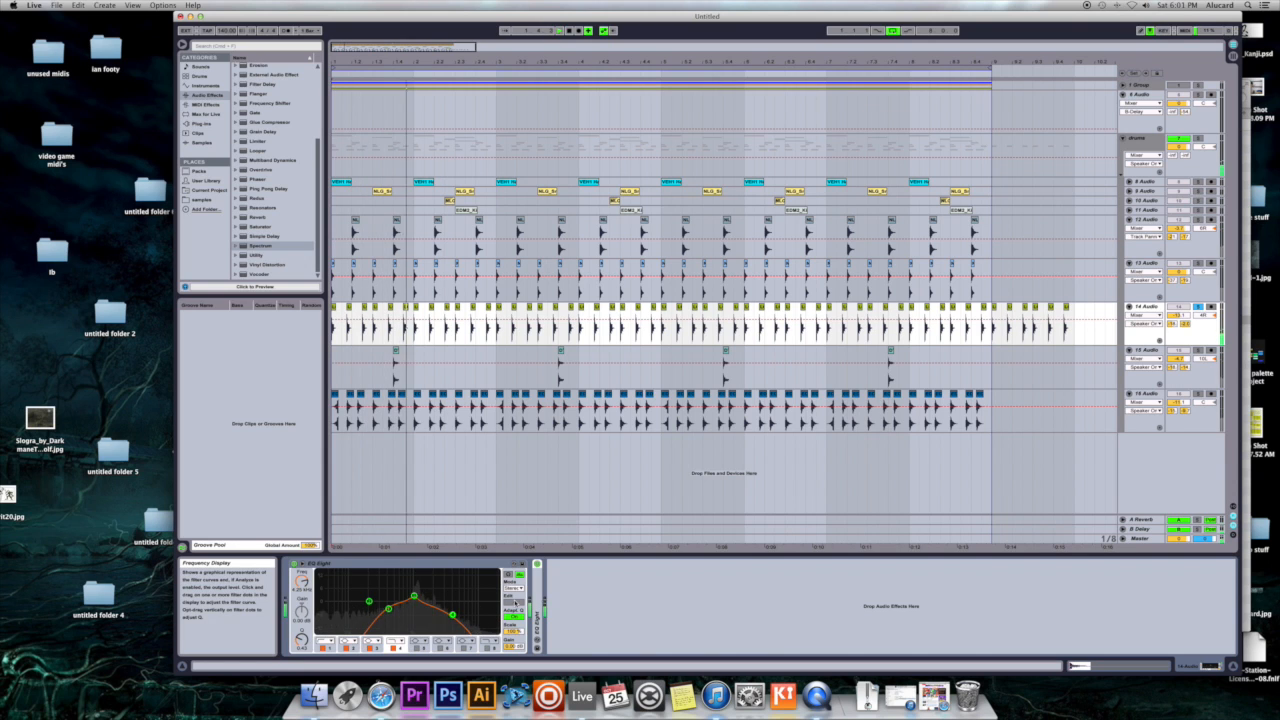
double_click(538, 601)
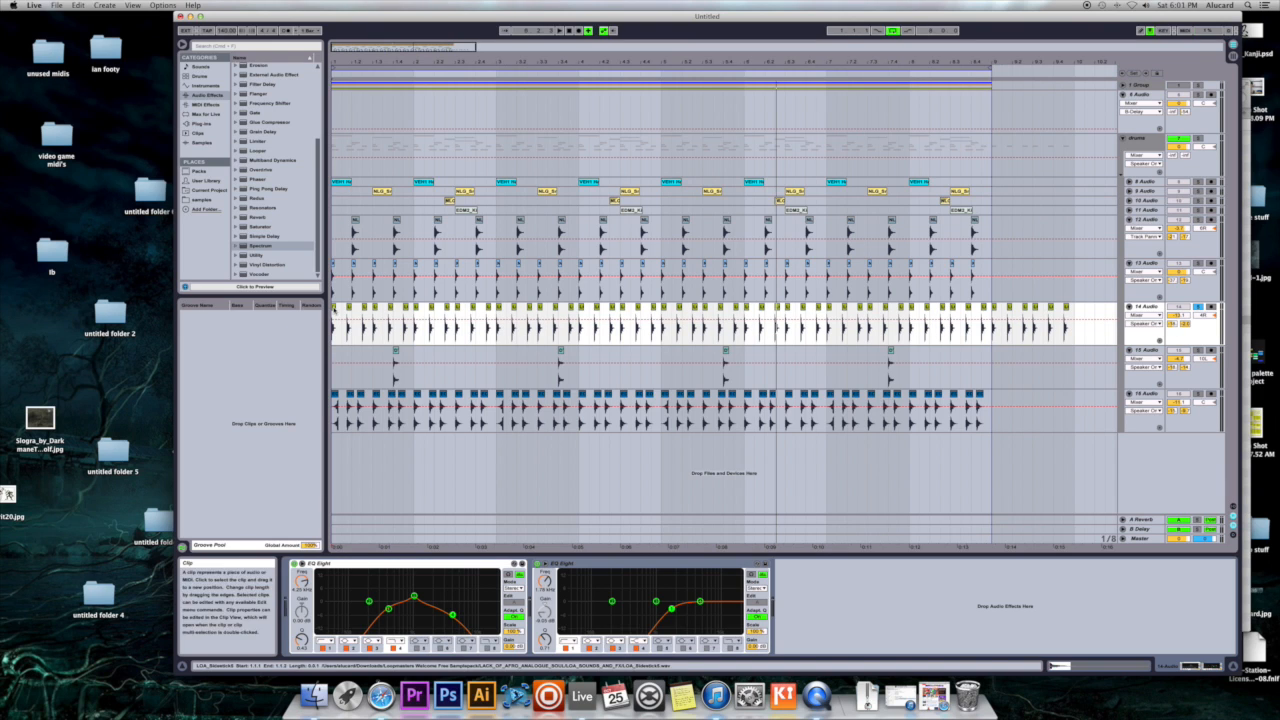
- Solo 15 Audio and play its last percussion clip
left_click(1158, 352)
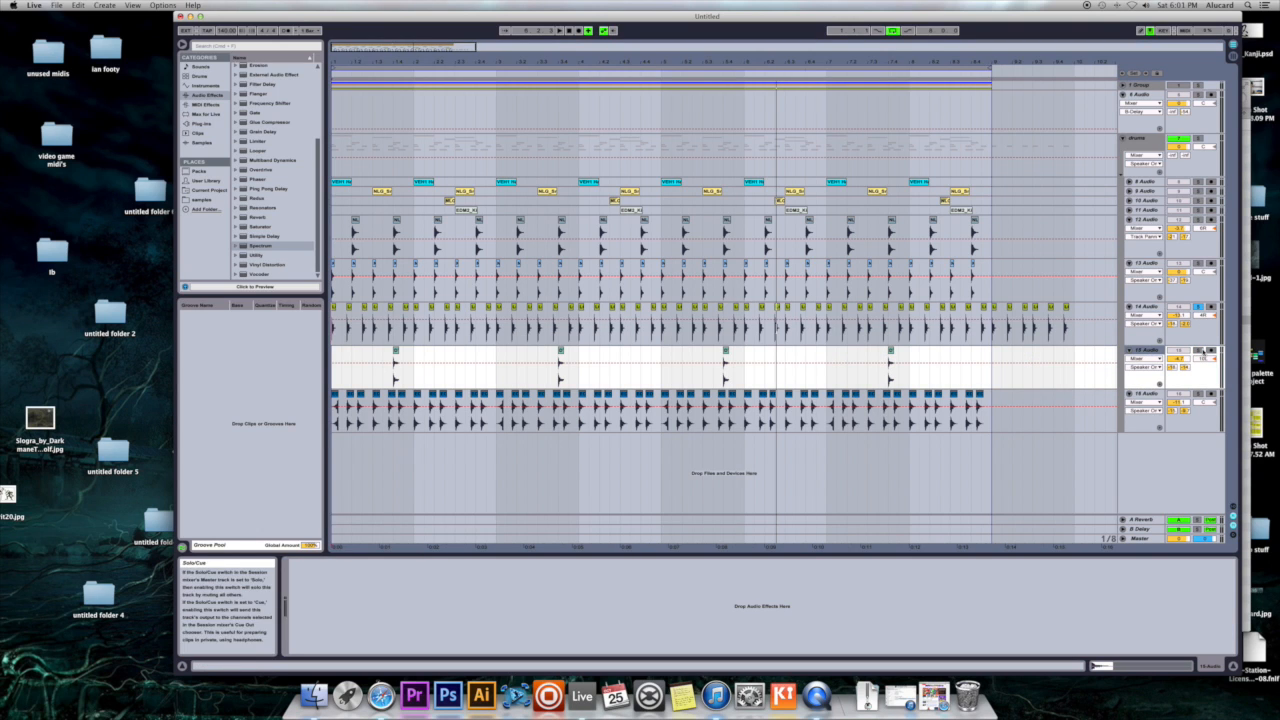
left_click(1198, 351)
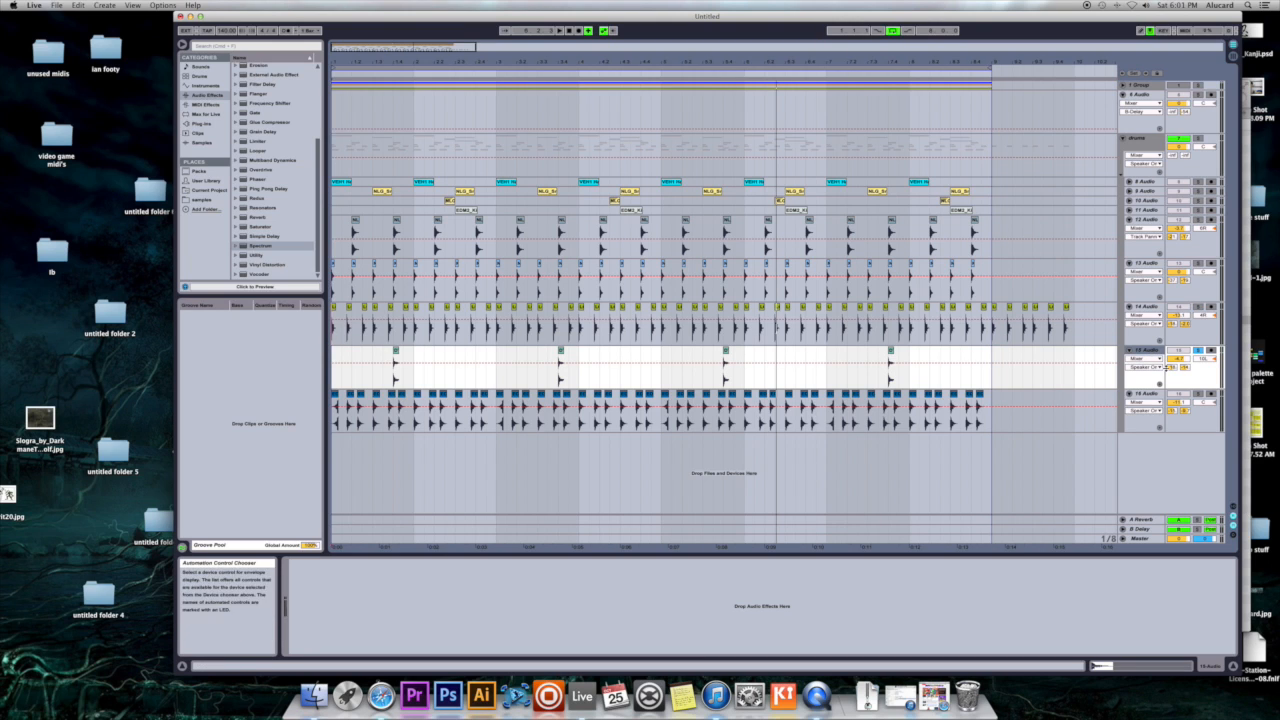
left_click(890, 356)
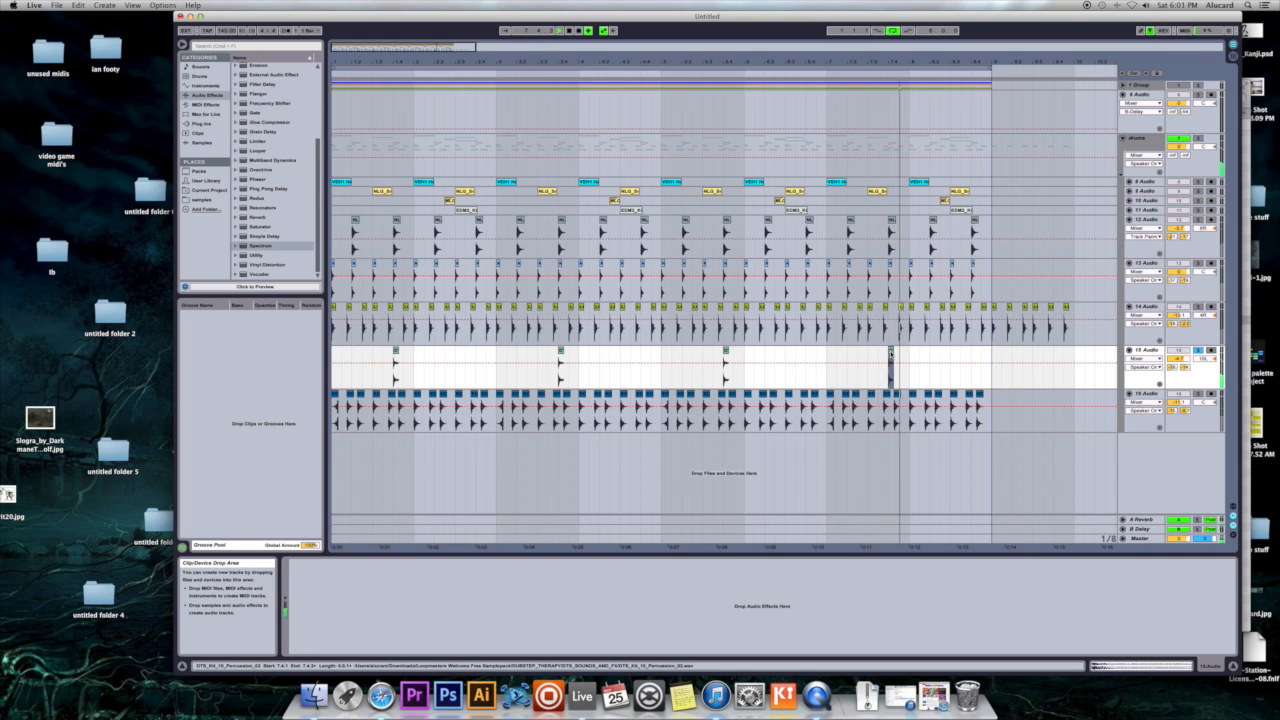
left_click(897, 356)
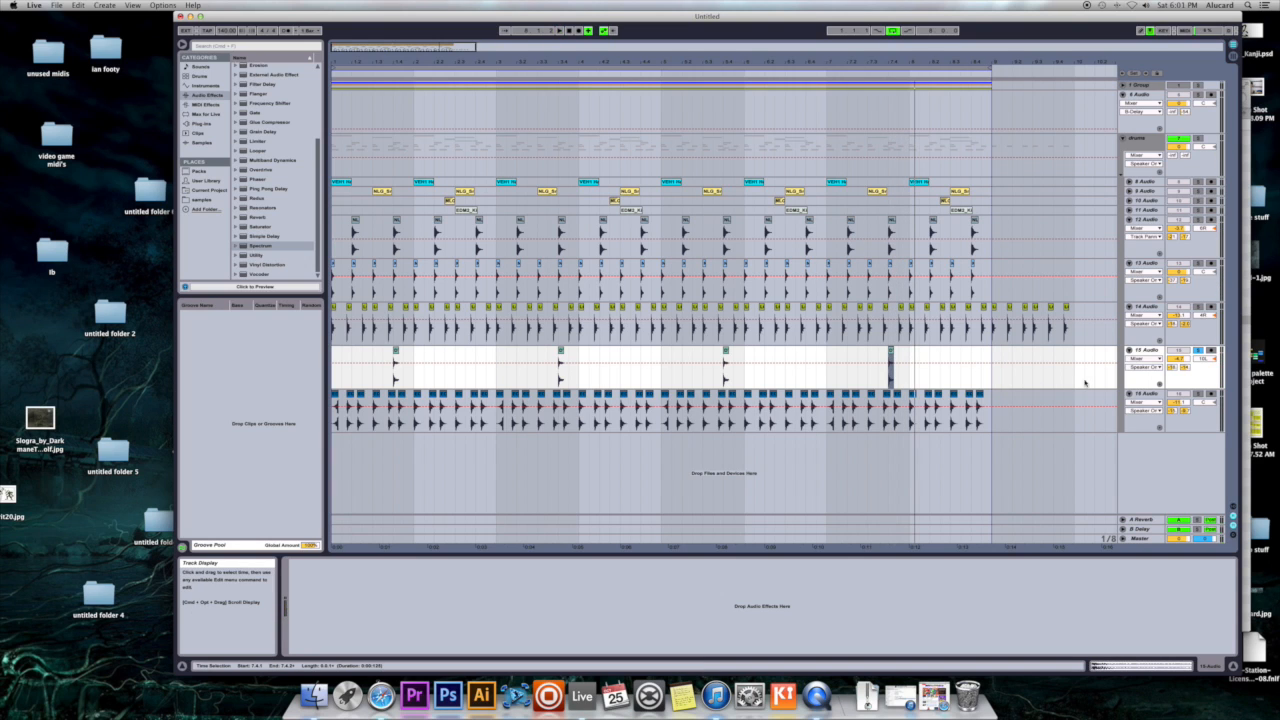
- Show the devices of 16 Audio and fold tracks 13 Audio through 16 Audio
left_click(1057, 410)
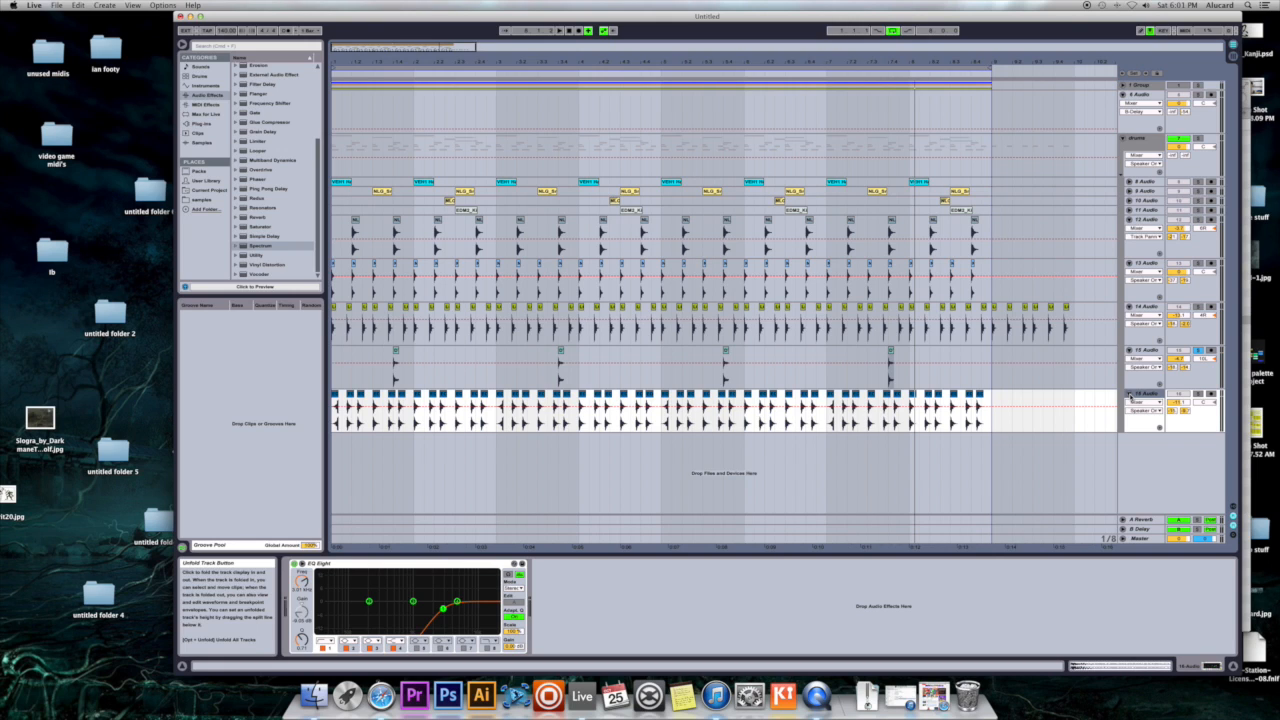
left_click(1130, 396)
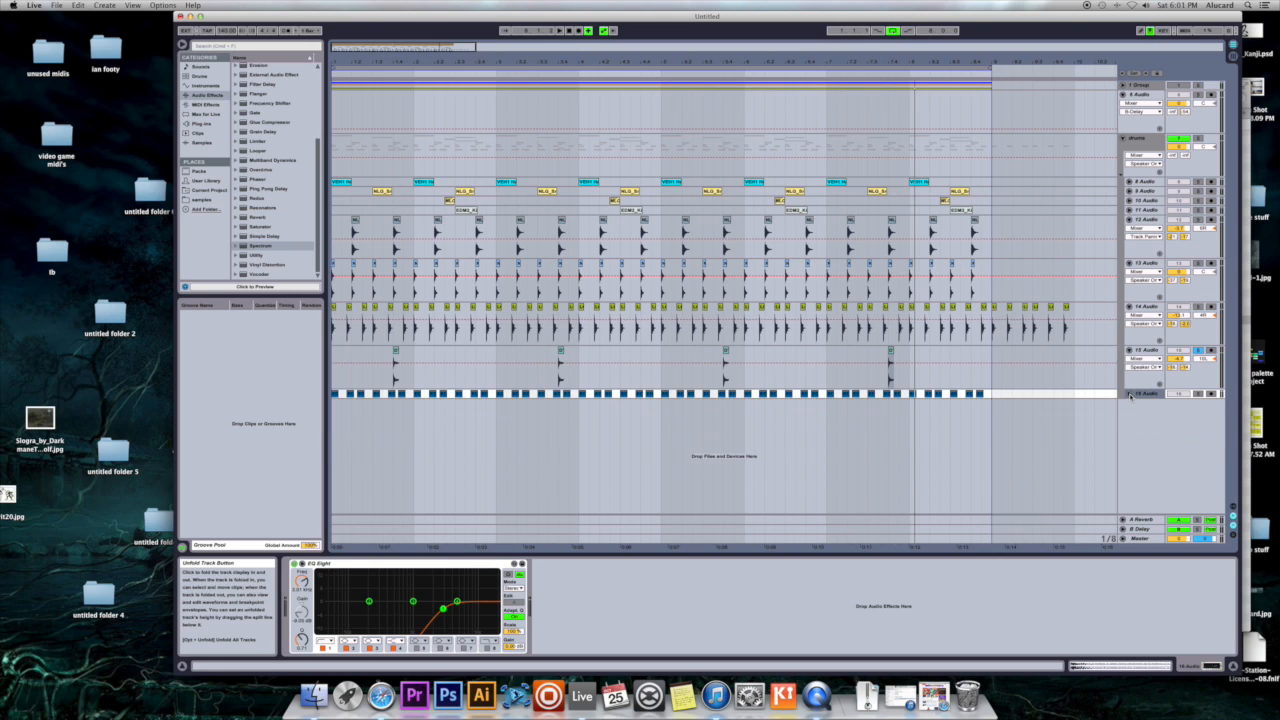
left_click(1128, 350)
left_click(1128, 307)
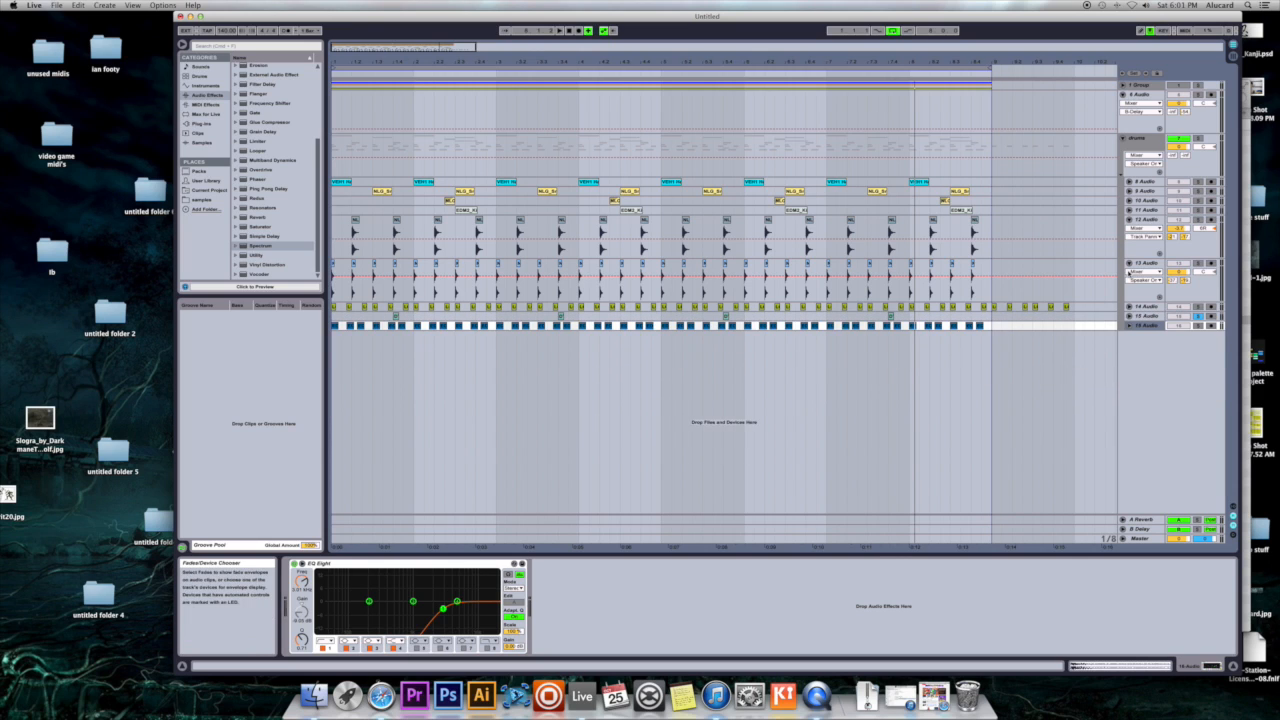
left_click(1129, 263)
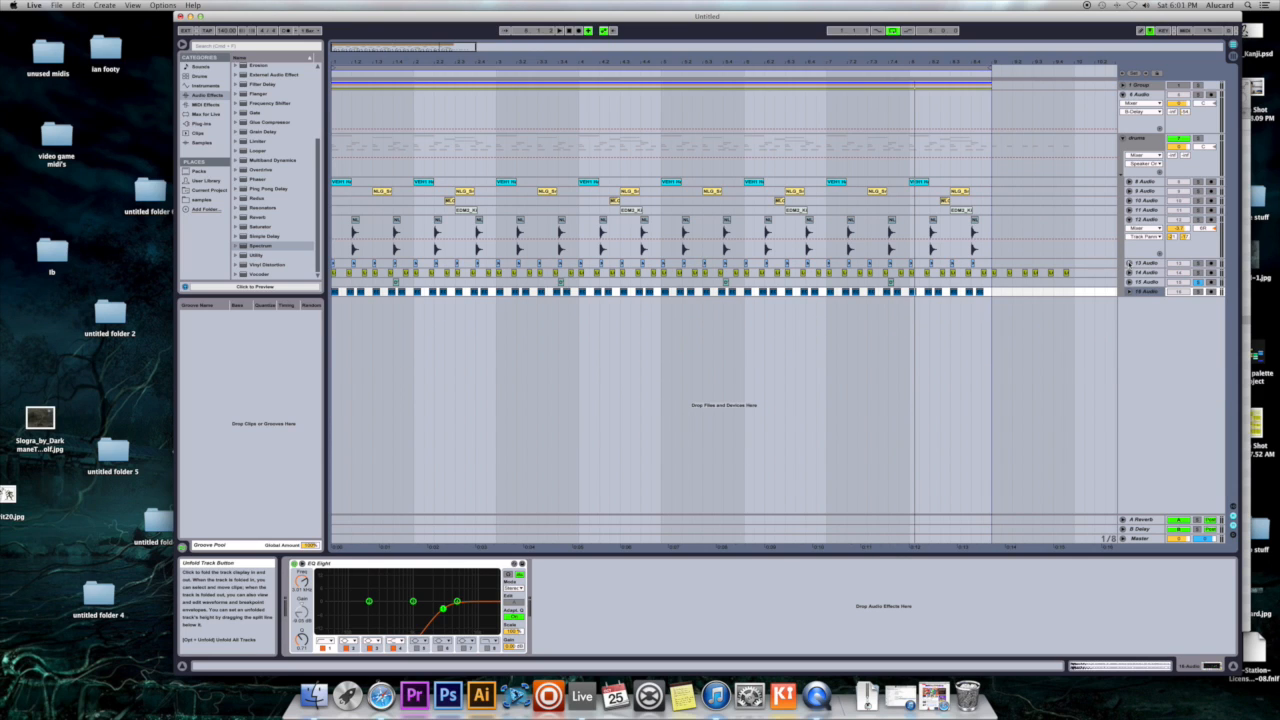
- Fold the 12 Audio track and turn off the solo on 15 Audio
left_click(1128, 219)
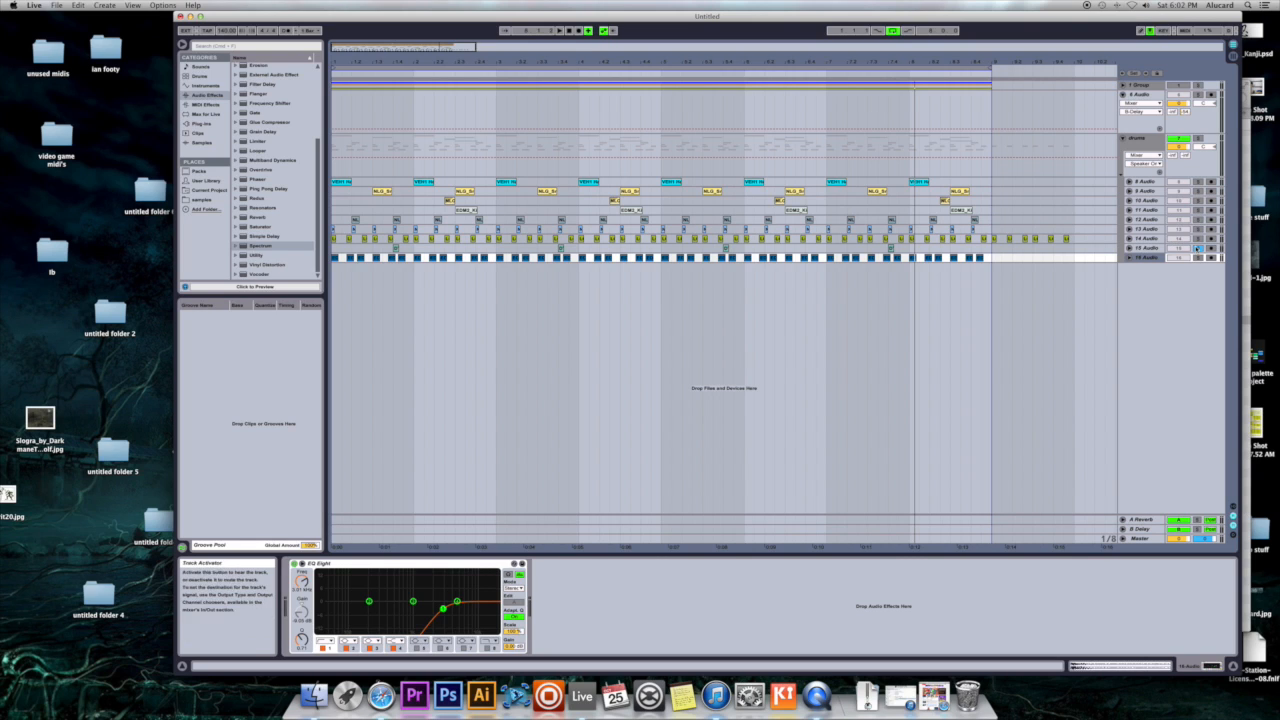
left_click(1198, 248)
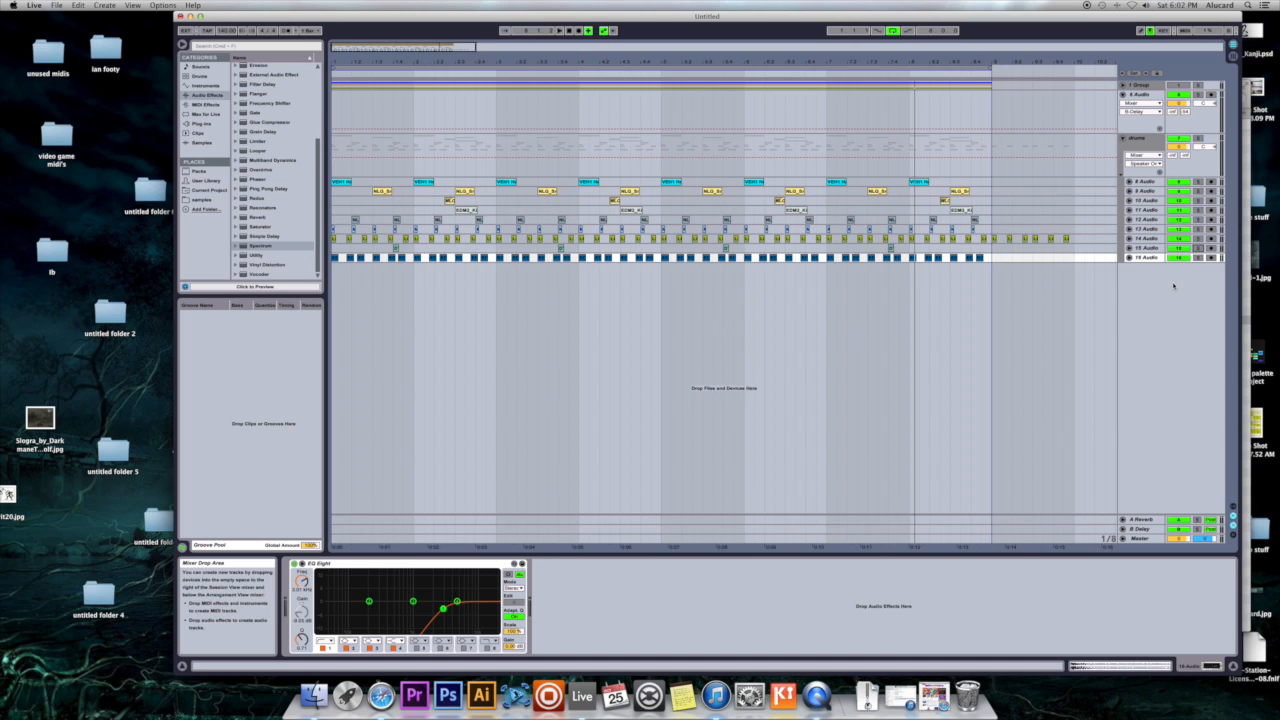
- Unfold the drum tracks from 11 Audio through 15 Audio to view their waveforms
left_click(1129, 239)
left_click(1129, 282)
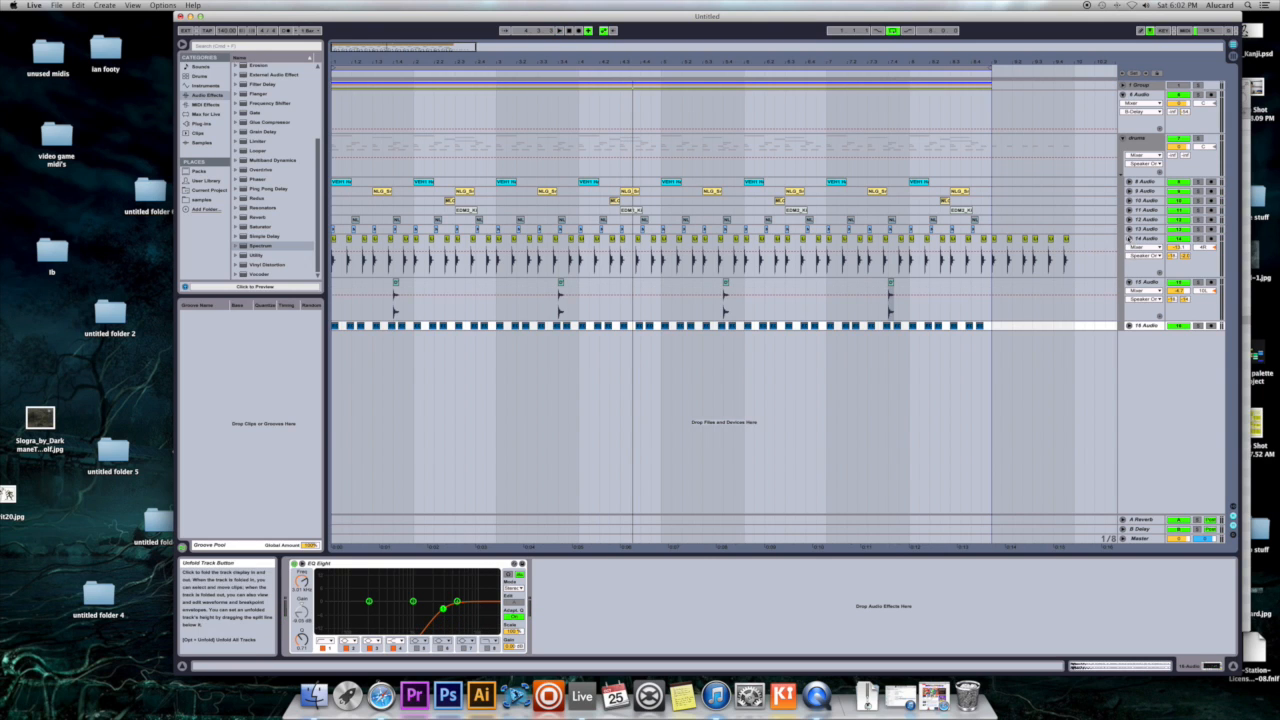
left_click(1129, 229)
left_click(1129, 219)
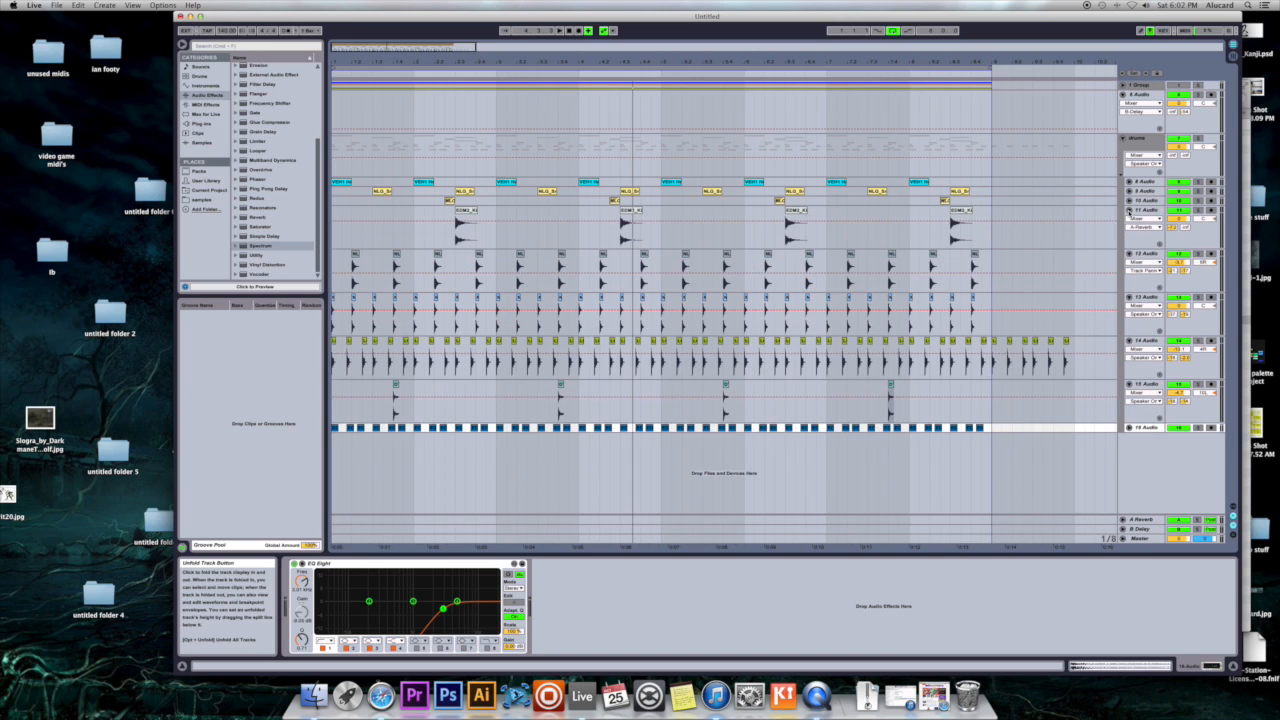
left_click(1129, 210)
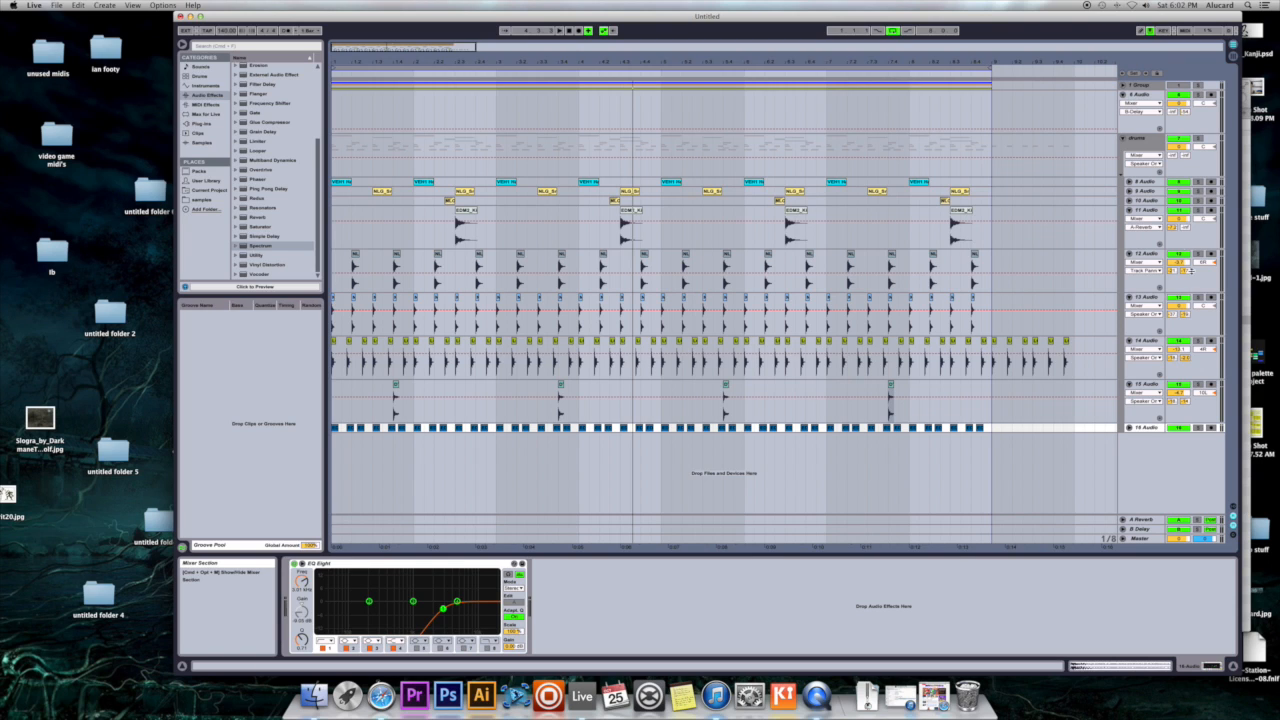
- Collapse the drums group and add a Compressor audio effect to it
left_click(1124, 139)
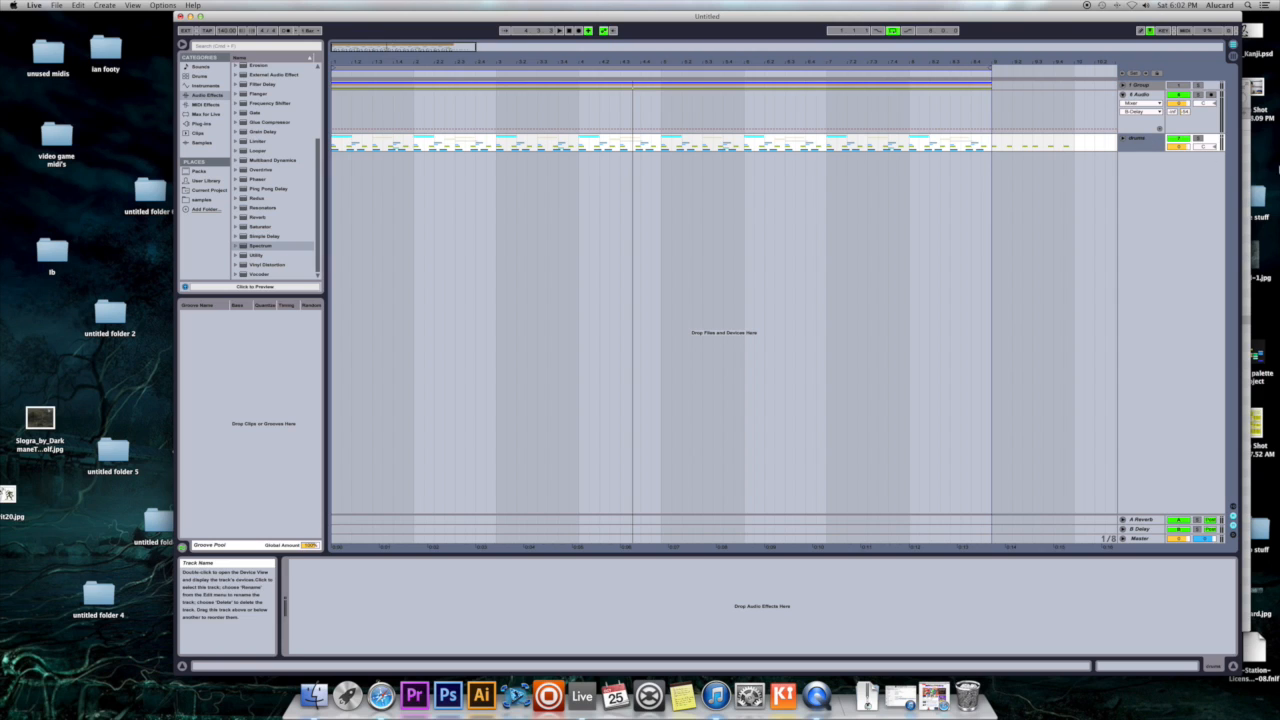
scroll(265, 188, "up", 3)
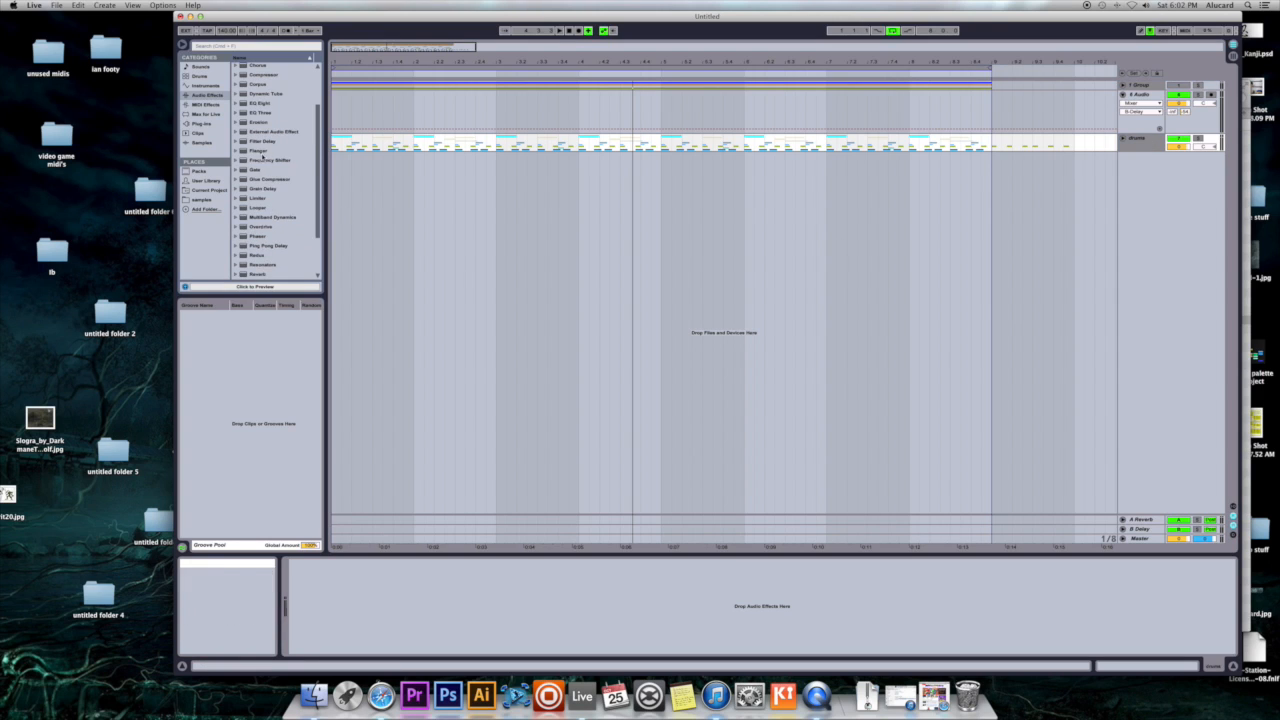
scroll(265, 188, "up", 3)
left_click_drag(262, 133, 360, 601)
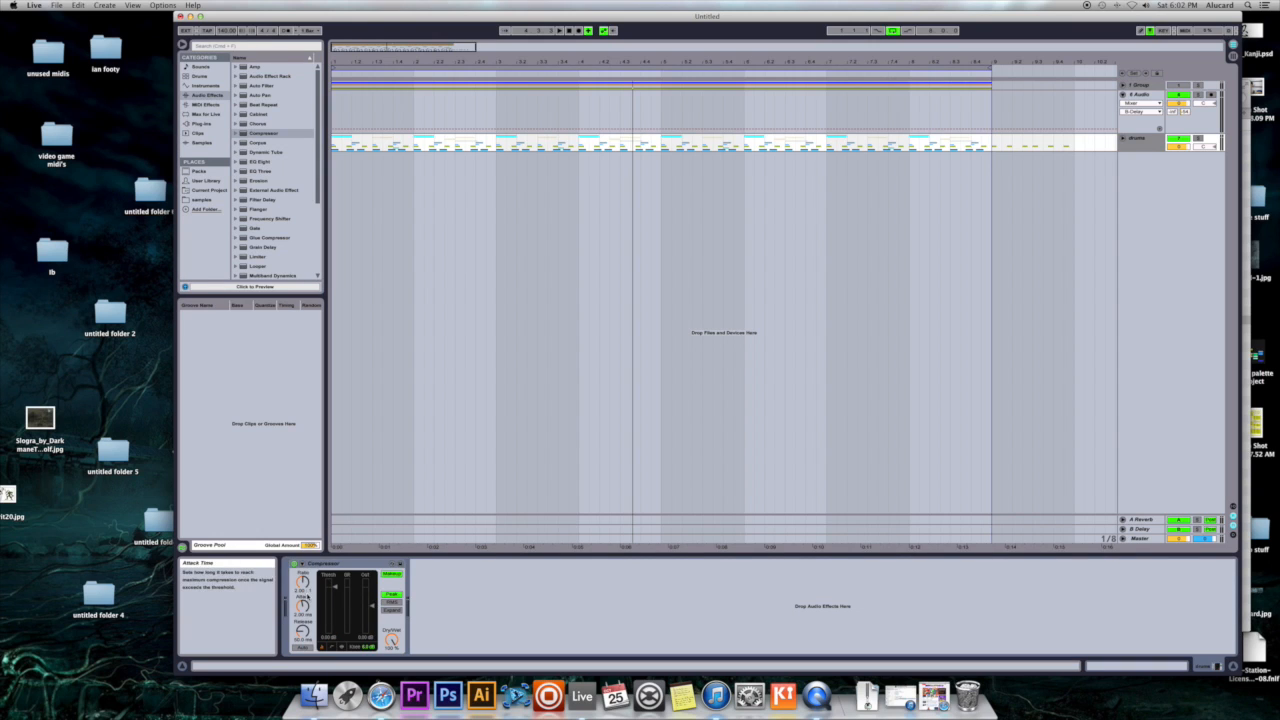
- Raise the ratio and attack time of the Compressor on the drums group, and play the drums
left_click(302, 583)
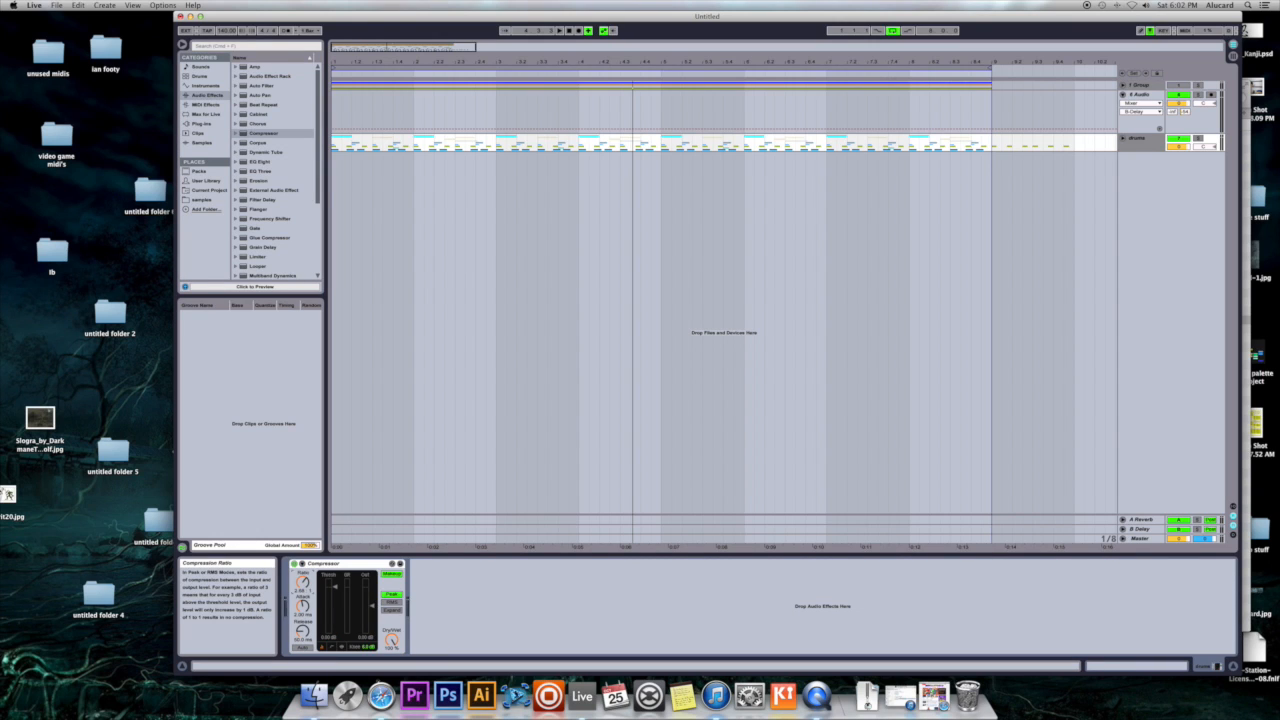
left_click_drag(302, 606, 302, 612)
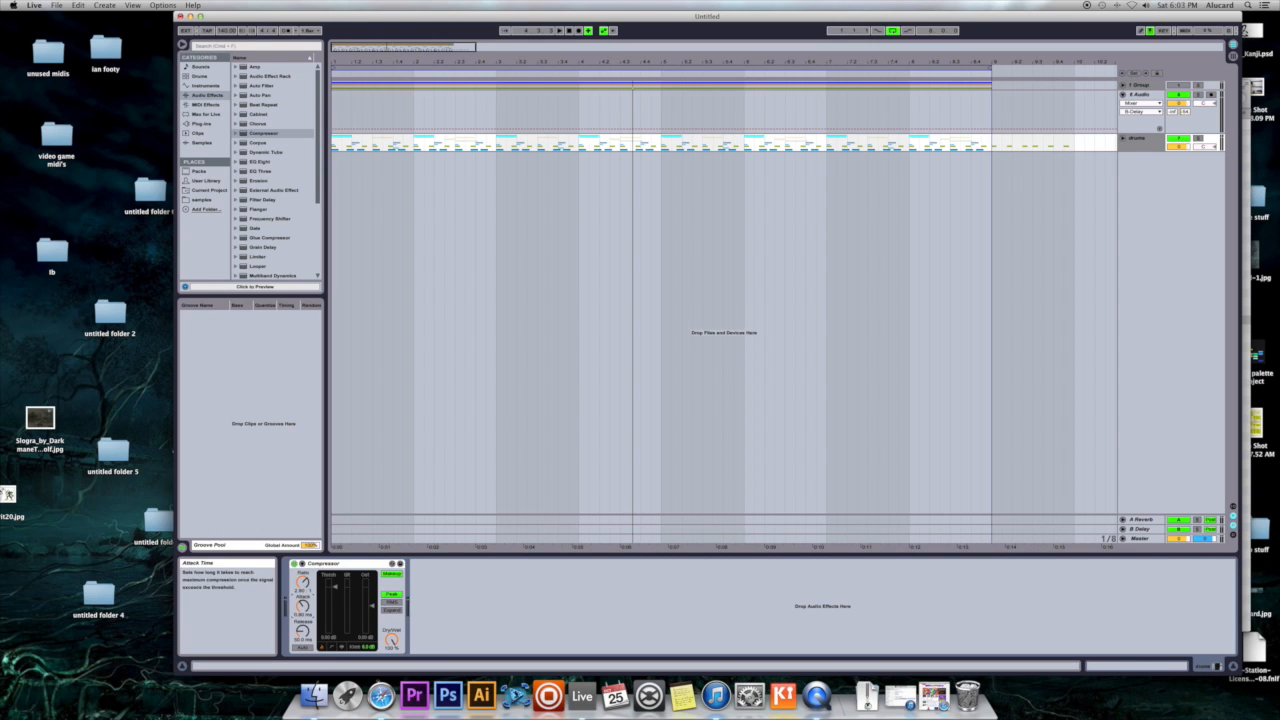
key("space")
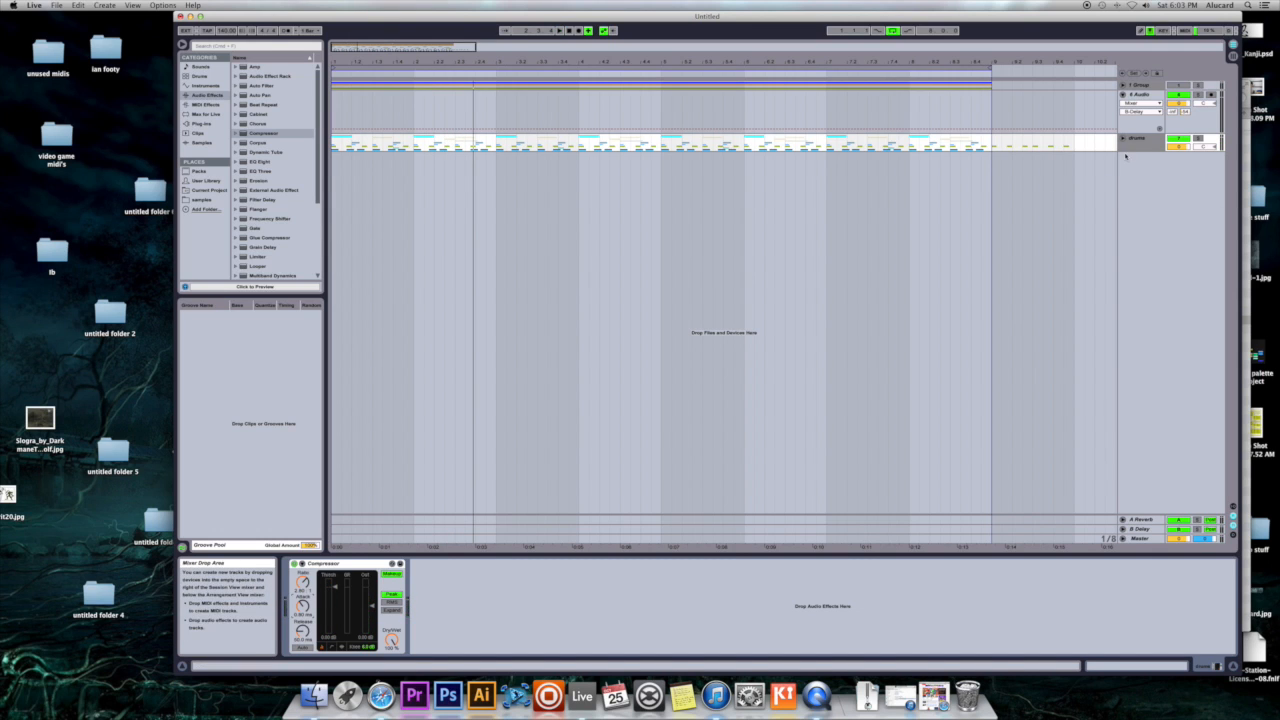
- Expand the drums group, show the devices of 8 Audio, and unfold that track
left_click(1123, 138)
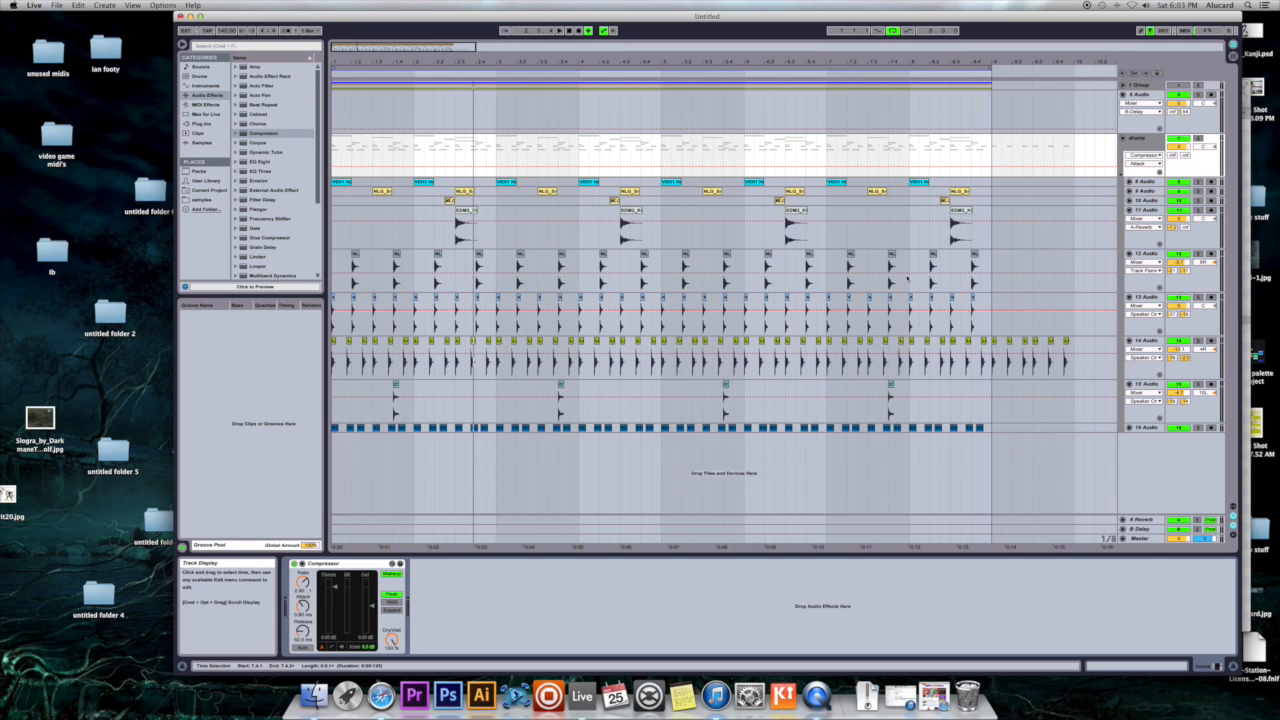
left_click(1130, 182)
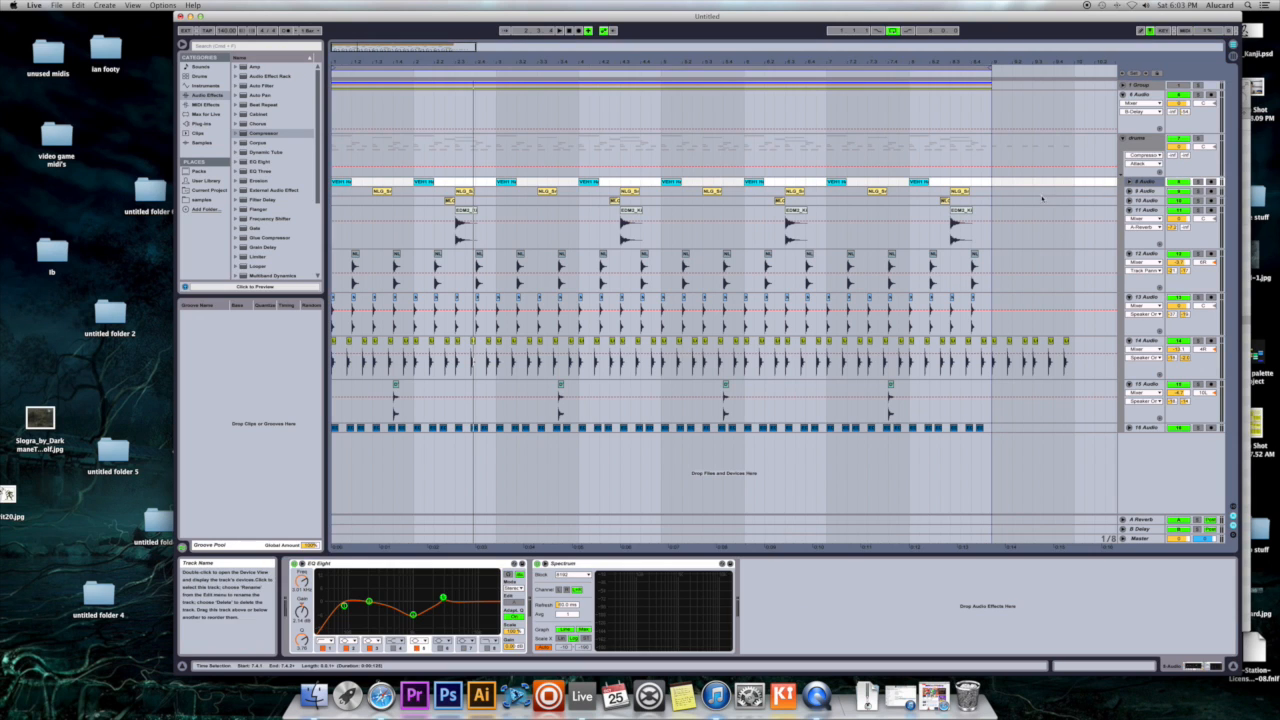
left_click(1129, 182)
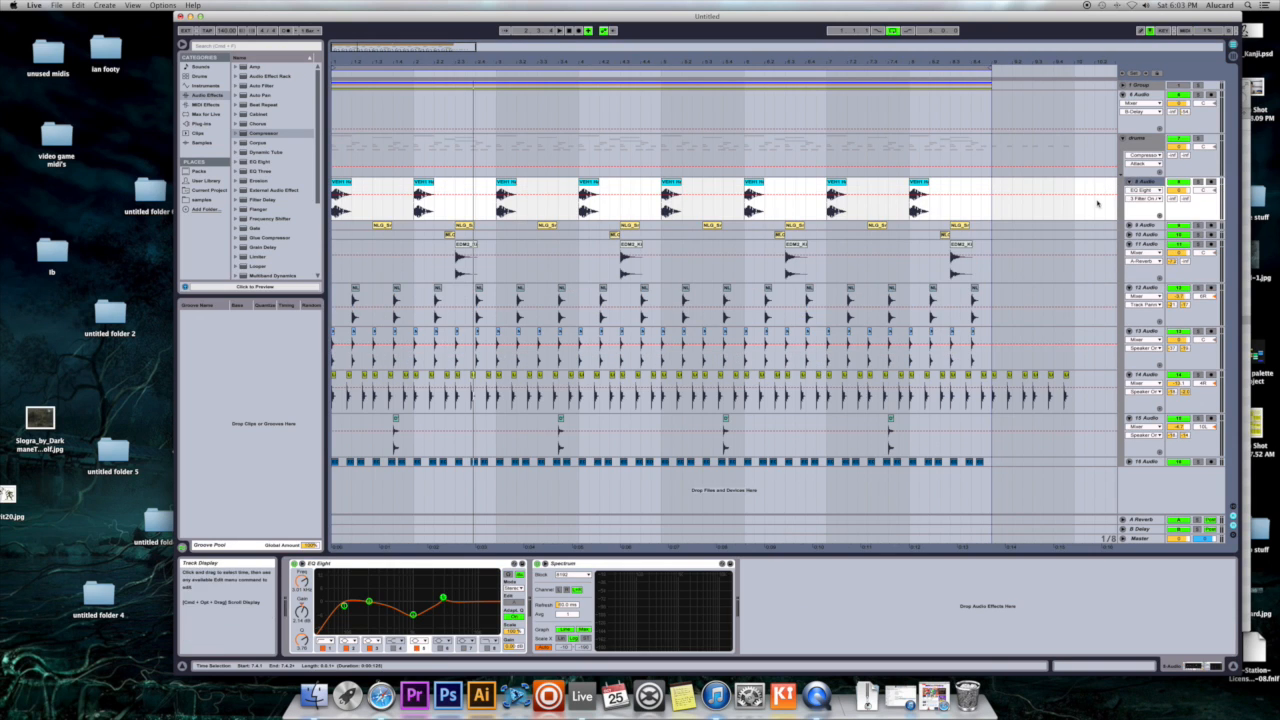